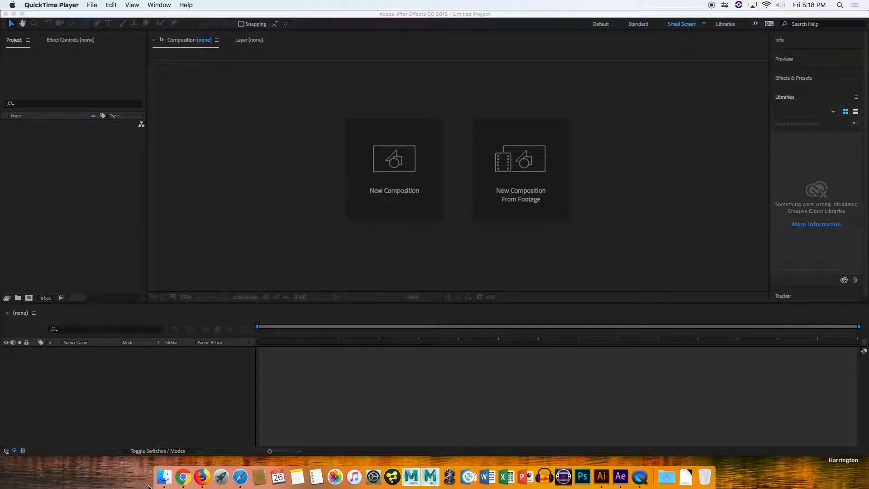
# Import spook.ai from the AI folder into the project as footage with merged layers.
pyautogui.click(158, 477)
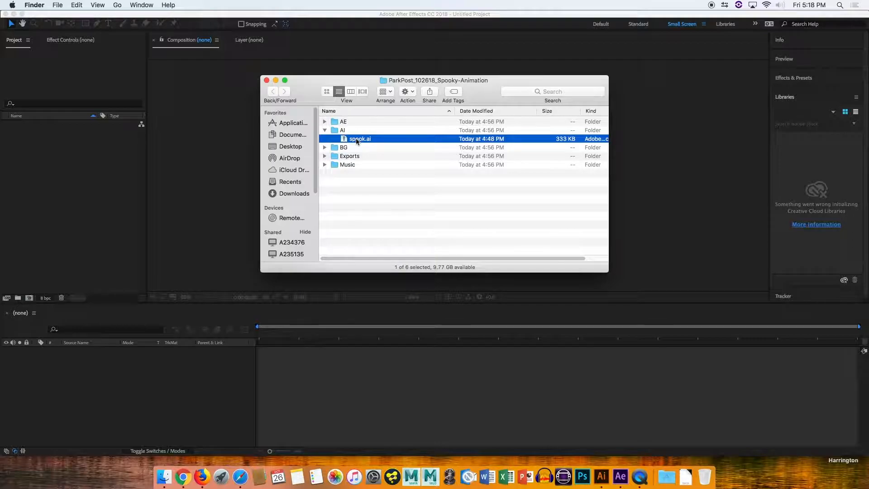
pyautogui.click(325, 130)
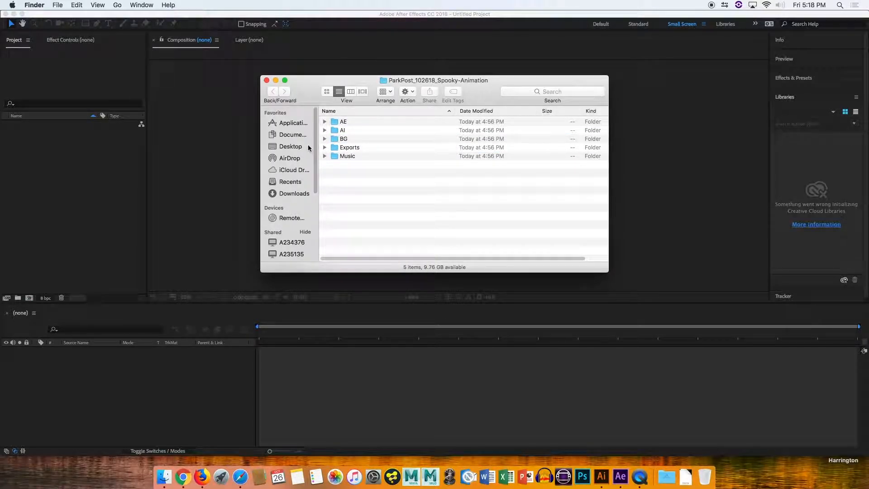
pyautogui.click(325, 130)
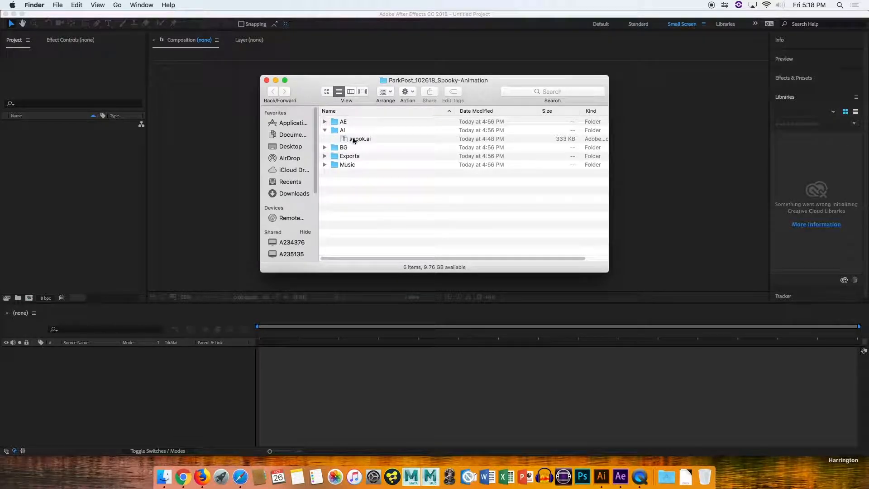
pyautogui.moveTo(357, 138); pyautogui.dragTo(64, 185)
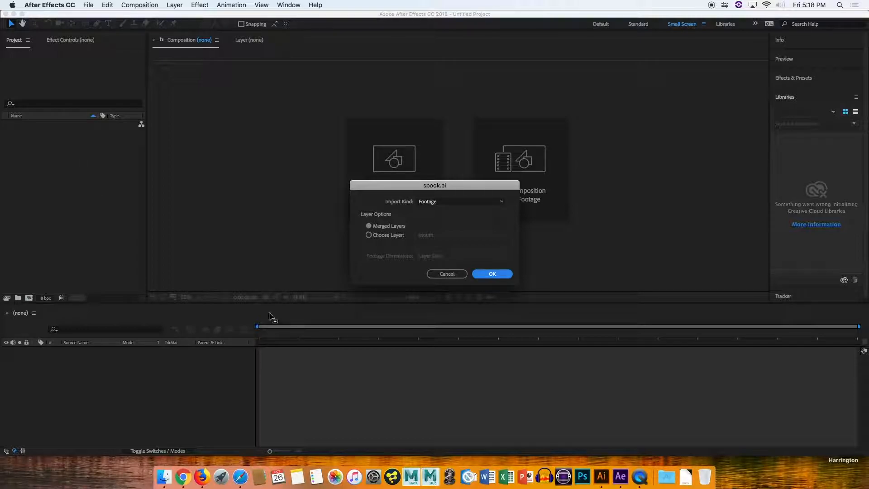
pyautogui.click(434, 202)
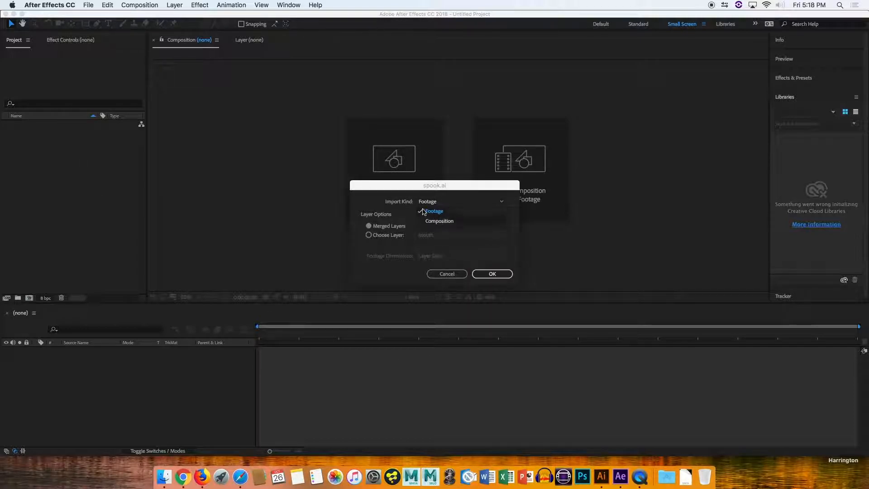
pyautogui.click(418, 203)
pyautogui.click(437, 204)
pyautogui.click(396, 200)
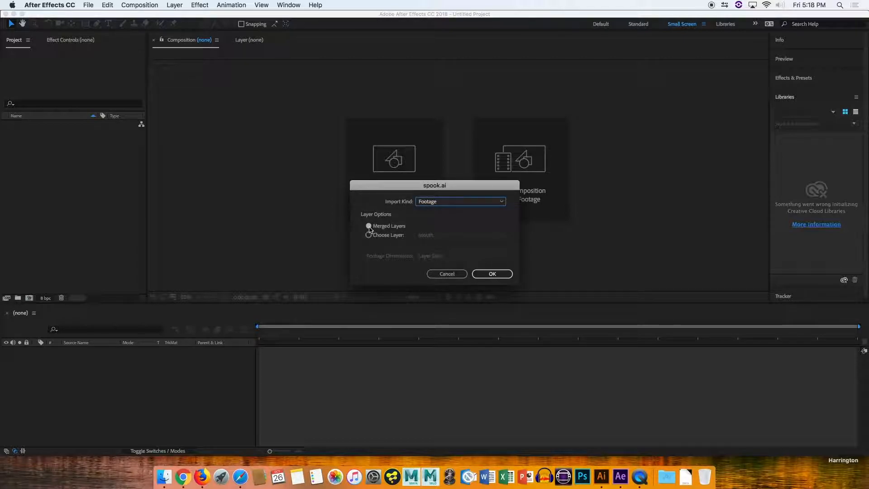
pyautogui.click(501, 275)
# Open the spook composition, zoom out, nudge the skeleton layer and delete it.
pyautogui.moveTo(35, 125); pyautogui.dragTo(181, 388)
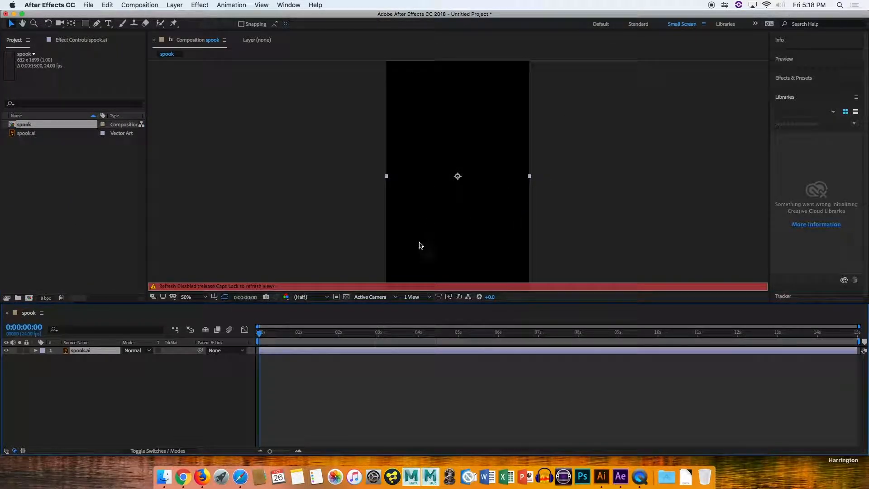
pyautogui.press('capslock')
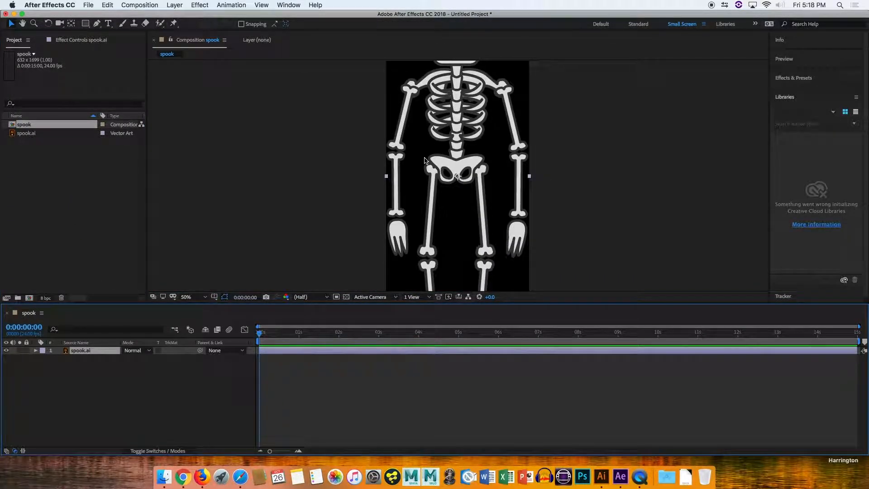
pyautogui.scroll(2, 425, 161)
pyautogui.scroll(-1, 426, 161)
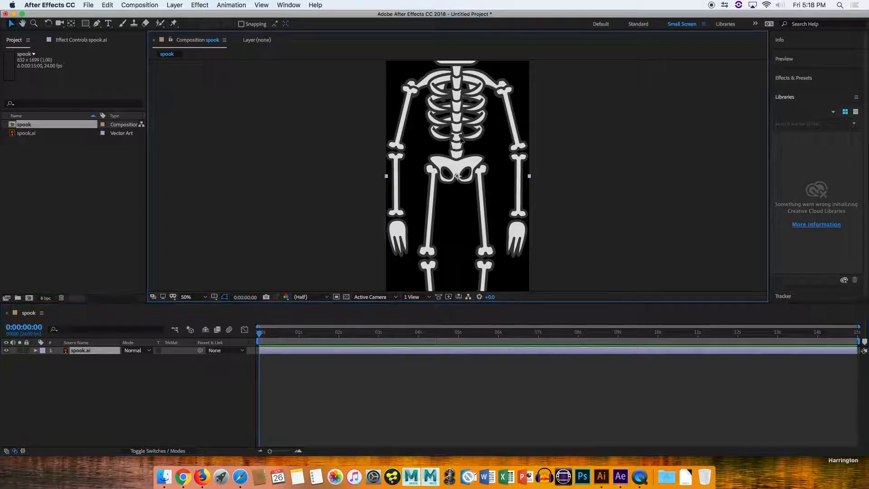
pyautogui.scroll(-1, 478, 154)
pyautogui.scroll(-2, 478, 154)
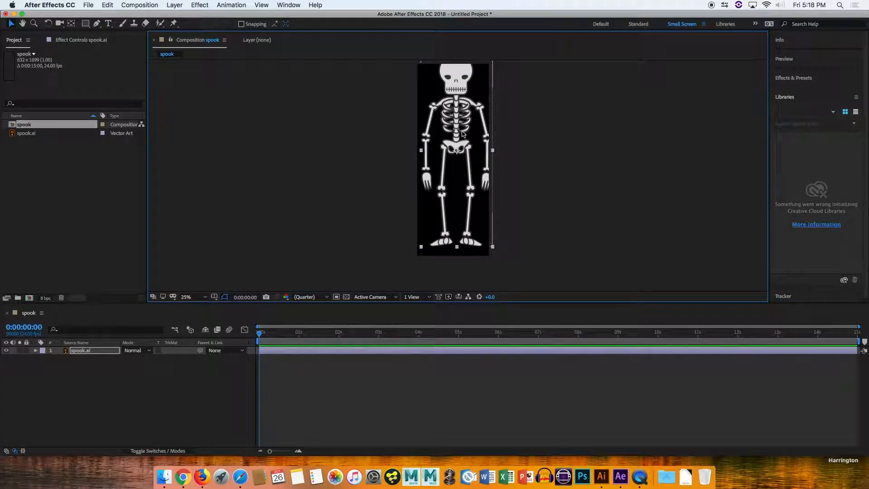
pyautogui.moveTo(458, 135); pyautogui.dragTo(434, 136)
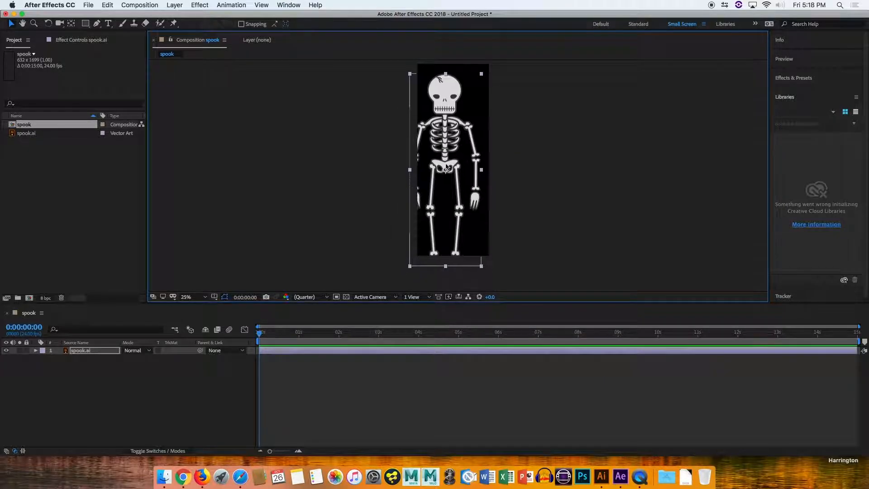
pyautogui.press('Delete')
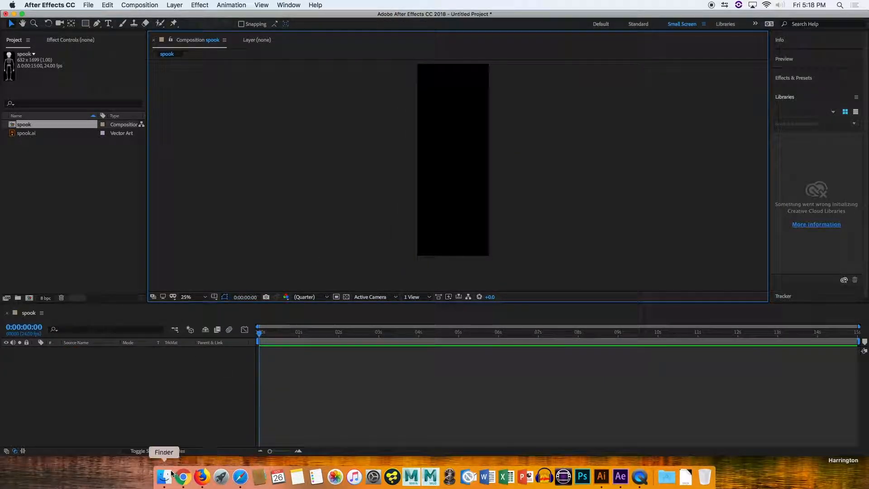
# Delete the spook composition and spook.ai footage from the project.
pyautogui.moveTo(23, 150); pyautogui.dragTo(36, 113)
pyautogui.click(28, 146)
pyautogui.moveTo(24, 148); pyautogui.dragTo(36, 113)
pyautogui.press('Delete')
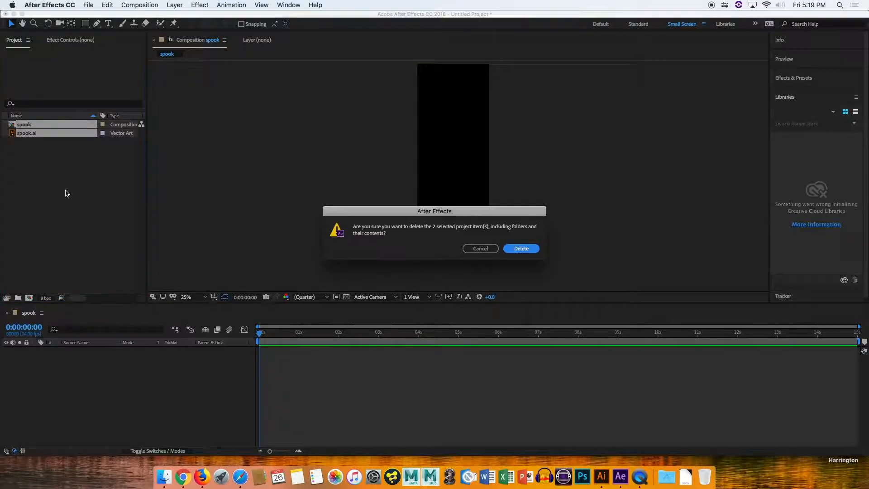
pyautogui.click(518, 247)
# Import spook.ai as footage using only the Left_Arm layer and open it in a composition.
pyautogui.click(164, 476)
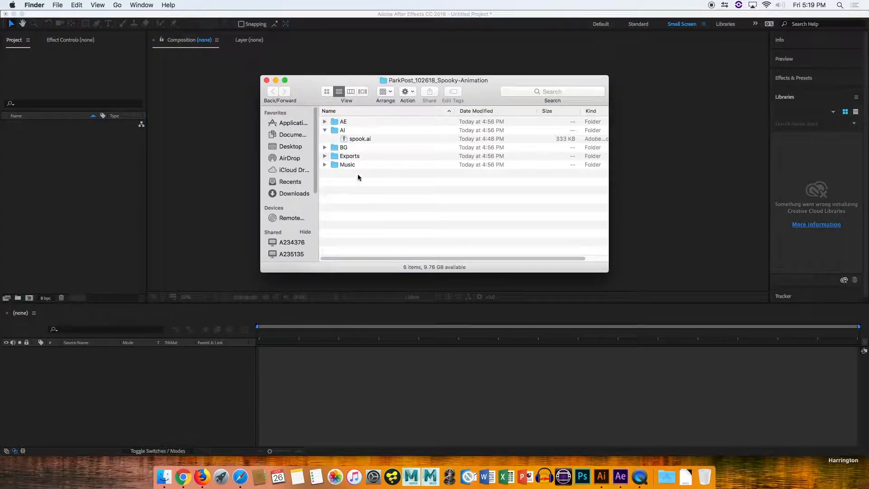
pyautogui.moveTo(362, 142); pyautogui.dragTo(105, 195)
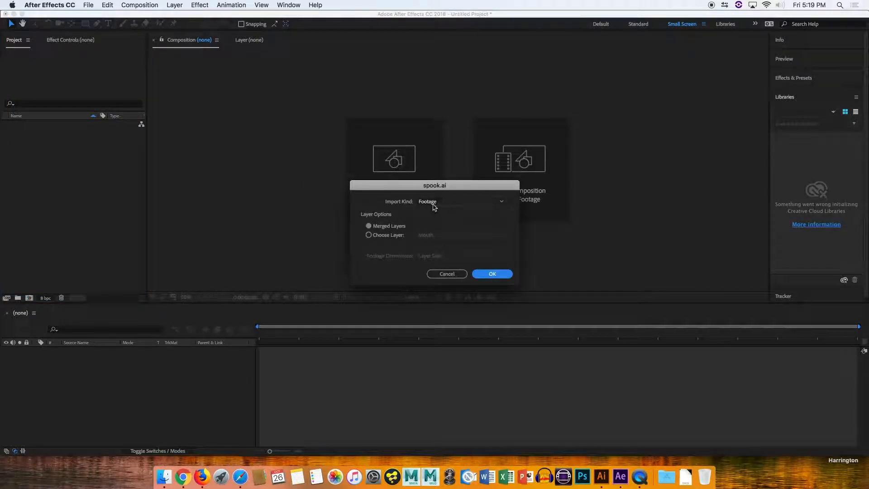
pyautogui.click(383, 235)
pyautogui.click(446, 236)
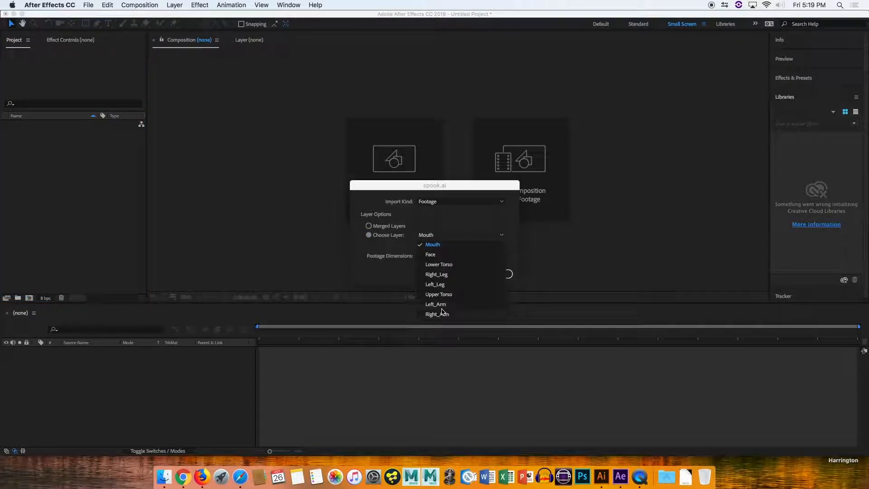
pyautogui.click(441, 308)
pyautogui.click(500, 274)
pyautogui.moveTo(45, 130); pyautogui.dragTo(97, 406)
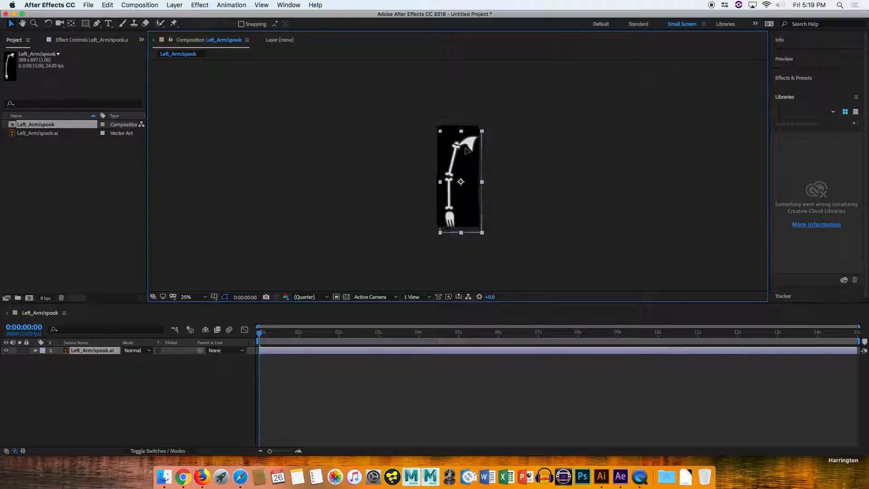
# Delete the Left_Arm composition and footage items from the project.
pyautogui.click(30, 135)
pyautogui.moveTo(28, 161); pyautogui.dragTo(37, 124)
pyautogui.press('Delete')
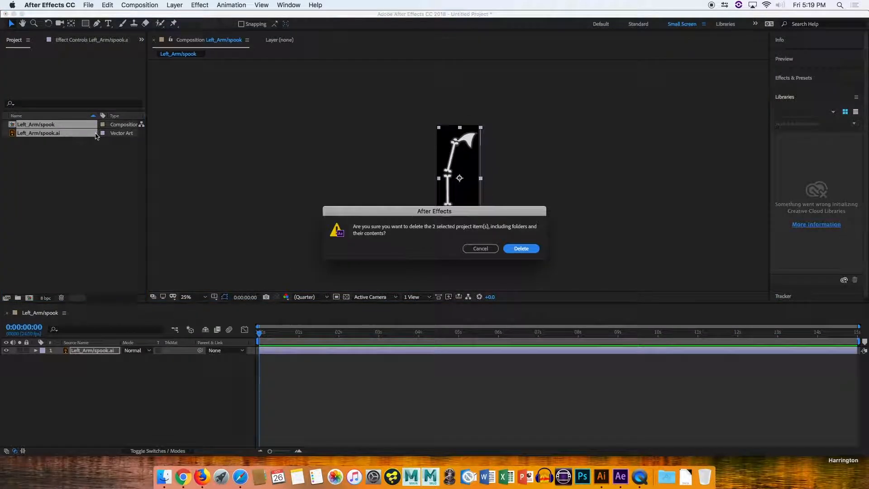
pyautogui.click(525, 249)
# Import spook.ai into the project as a composition with Document Size footage dimensions.
pyautogui.click(183, 476)
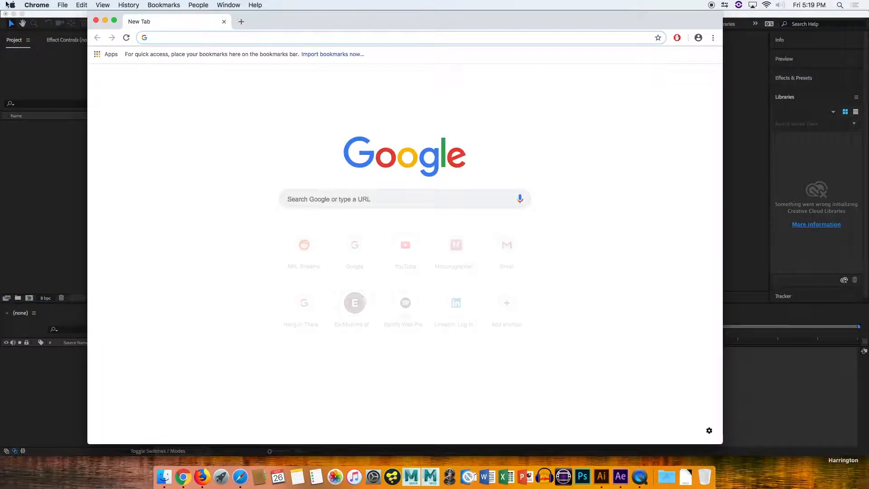
pyautogui.click(96, 20)
pyautogui.click(165, 476)
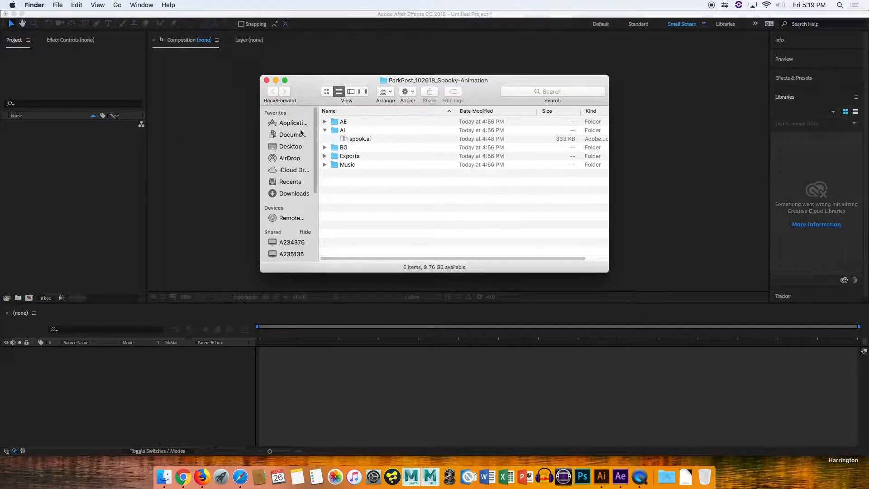
pyautogui.moveTo(349, 139); pyautogui.dragTo(88, 186)
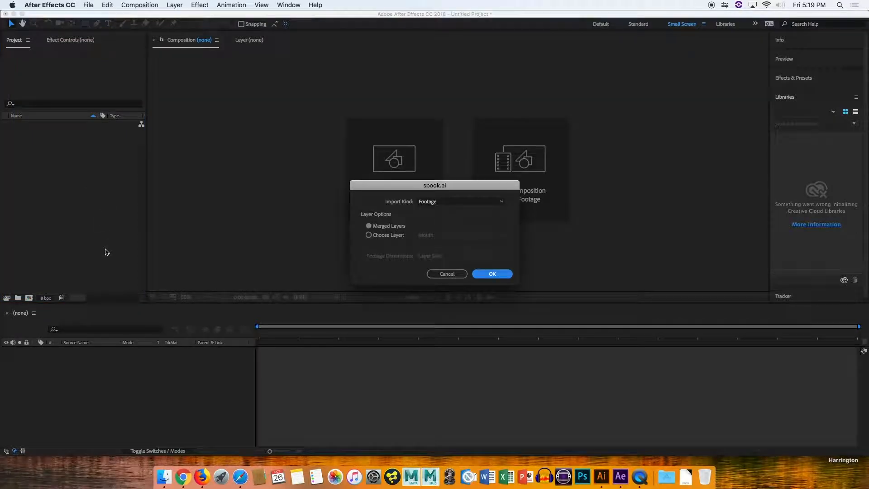
pyautogui.click(446, 202)
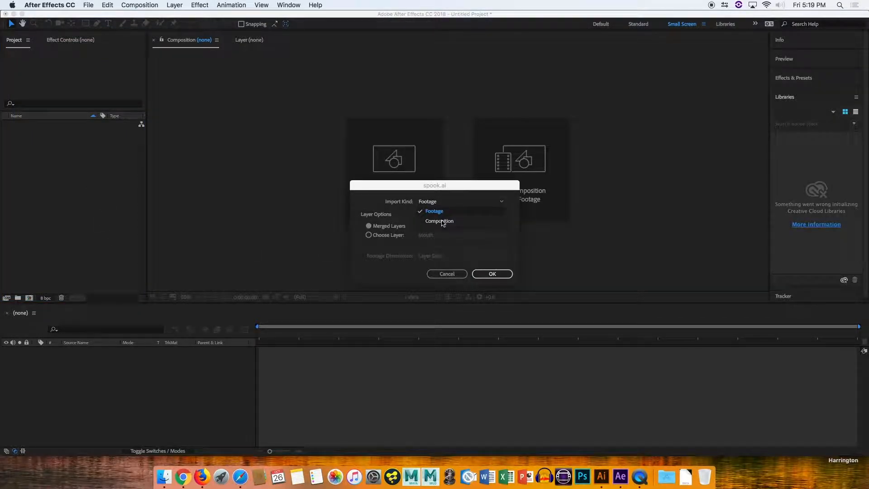
pyautogui.click(442, 221)
pyautogui.click(445, 256)
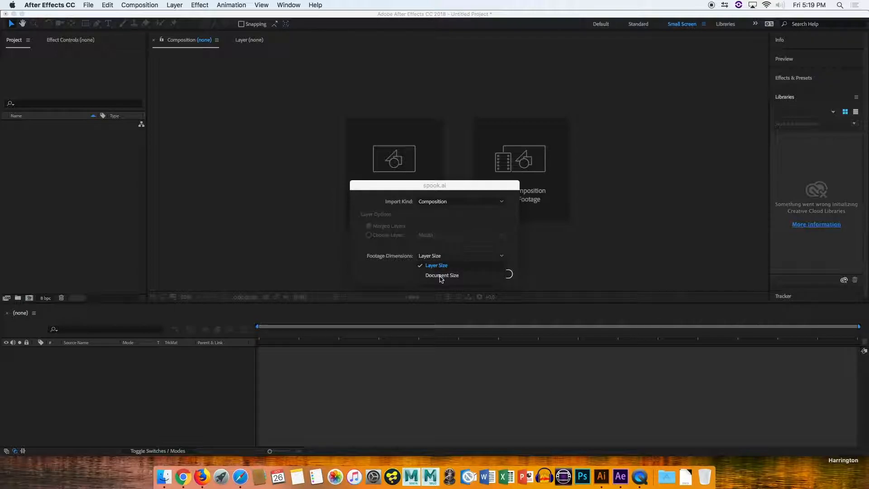
pyautogui.click(440, 276)
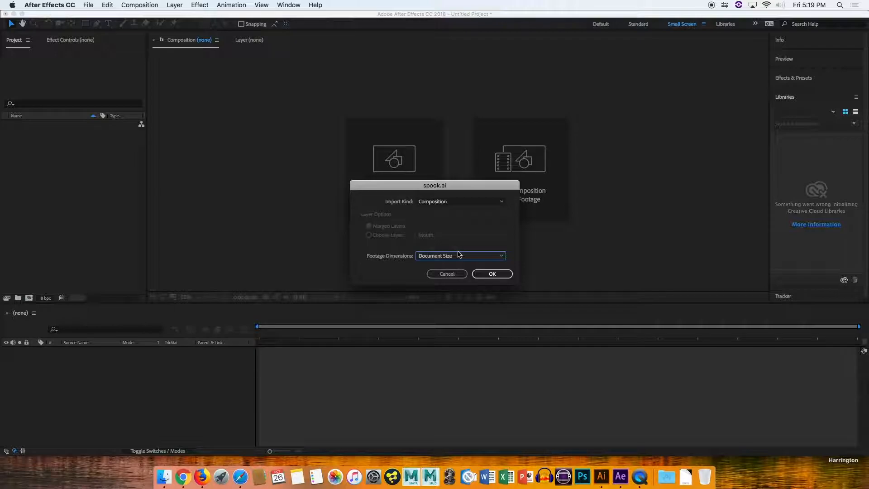
pyautogui.click(492, 274)
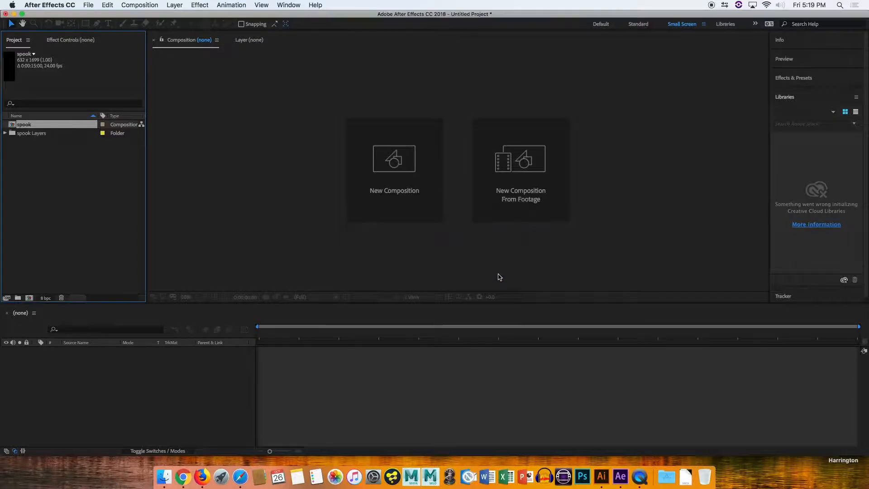
# Expand the spook Layers folder and inspect the imported body-part files, then collapse it.
pyautogui.click(6, 133)
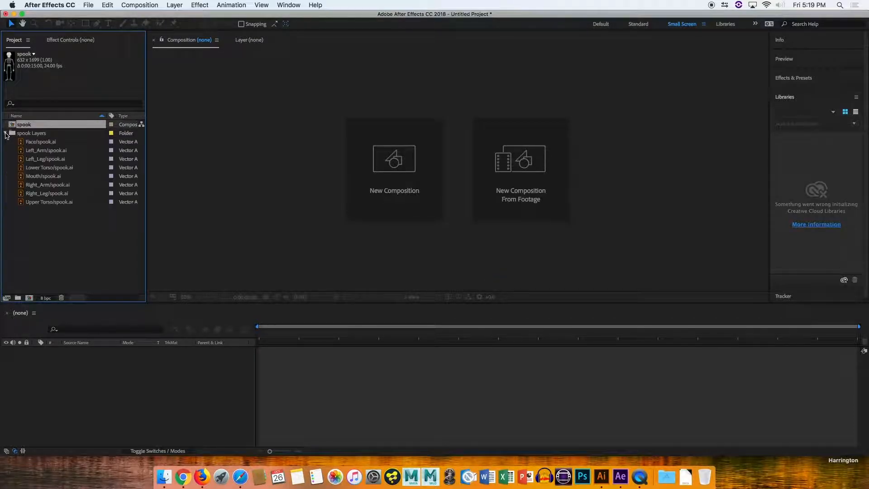
pyautogui.click(18, 133)
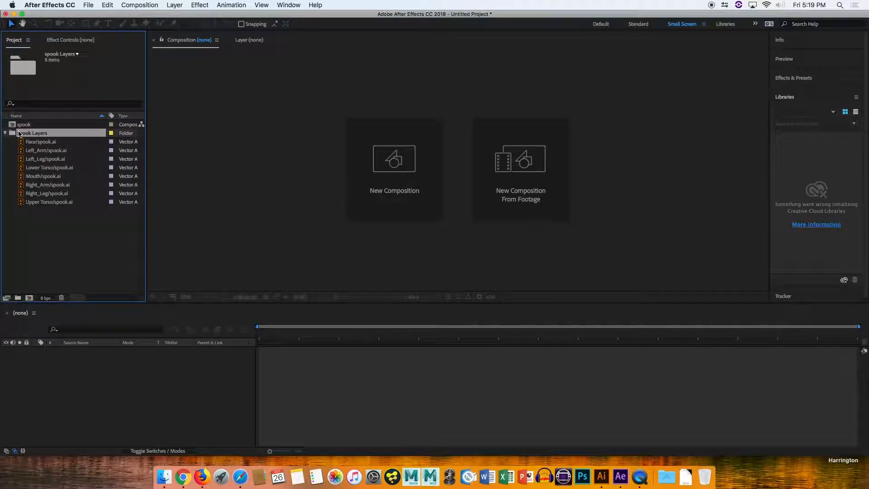
pyautogui.click(41, 142)
pyautogui.click(38, 193)
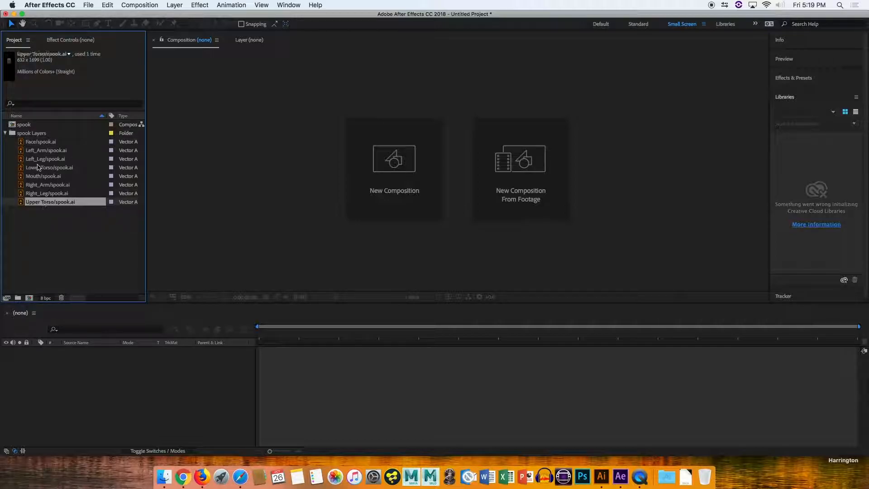
pyautogui.click(50, 159)
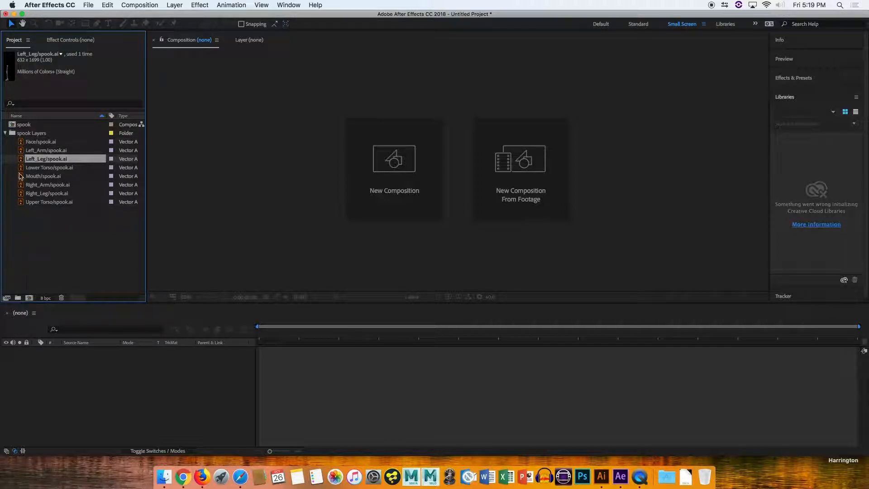
pyautogui.click(5, 132)
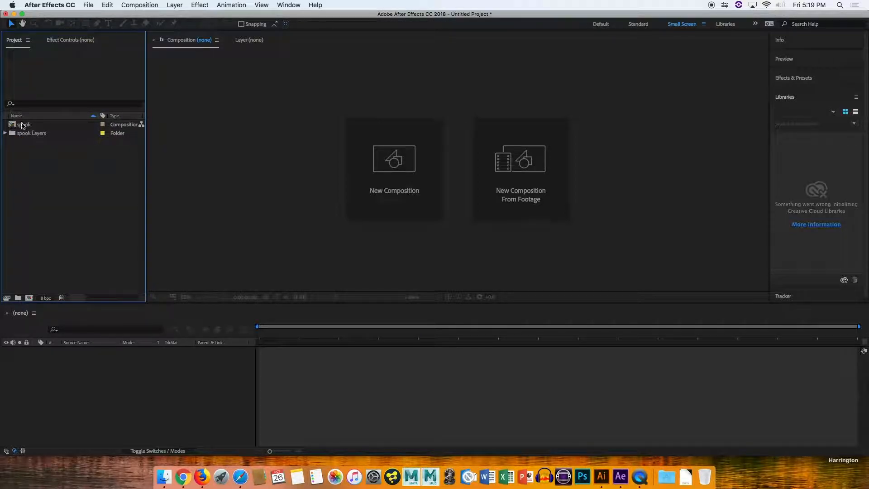
# Open the spook composition and expand the spook Layers folder in the project.
pyautogui.doubleClick(22, 125)
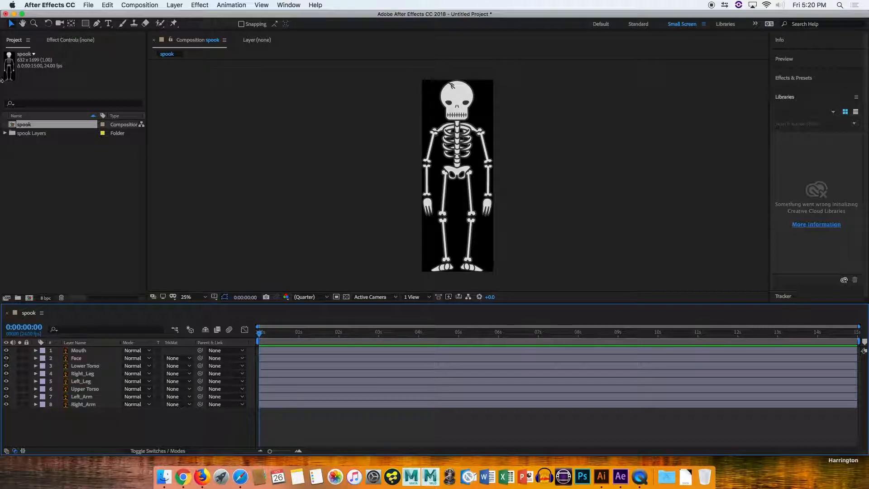
pyautogui.click(5, 133)
pyautogui.moveTo(32, 220); pyautogui.dragTo(68, 140)
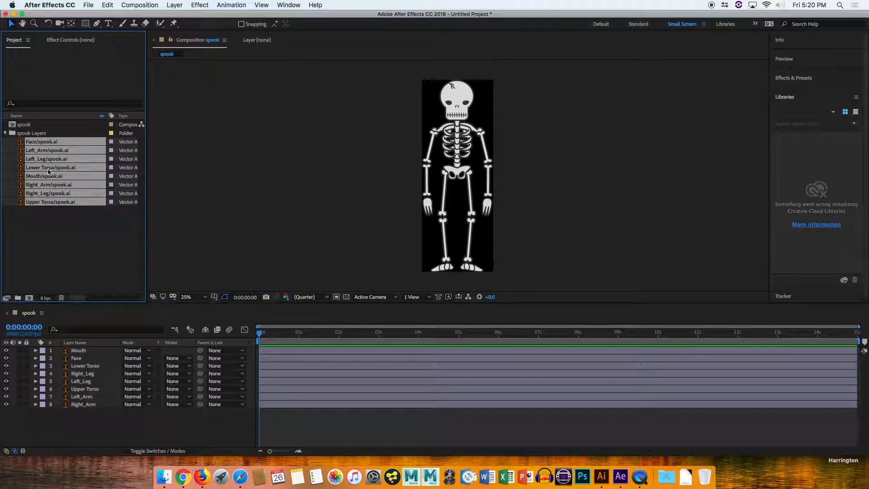
pyautogui.click(86, 220)
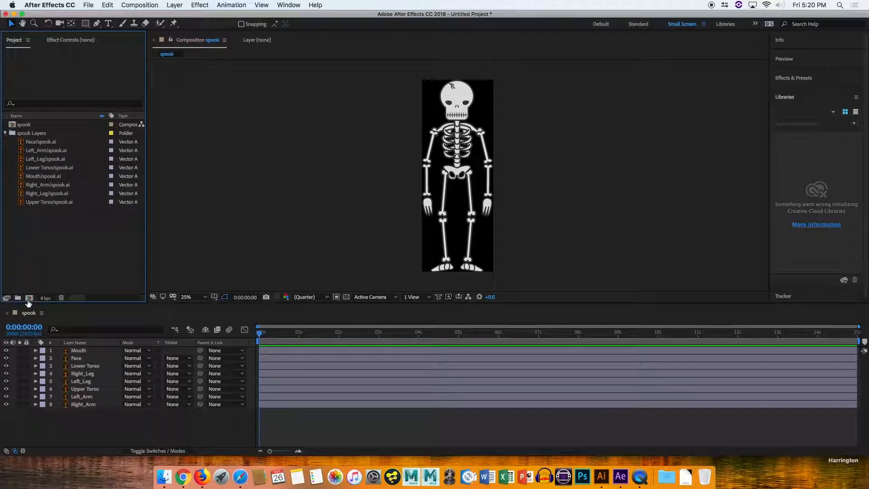
# Create a new composition Comp 1 with the HDTV 1080 24 preset, 1920 × 1080 px, 15 seconds.
pyautogui.click(29, 298)
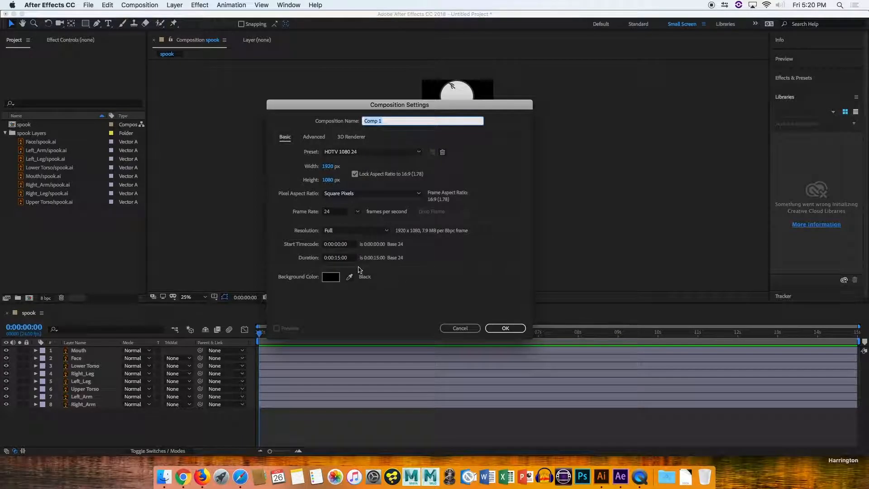
pyautogui.click(502, 329)
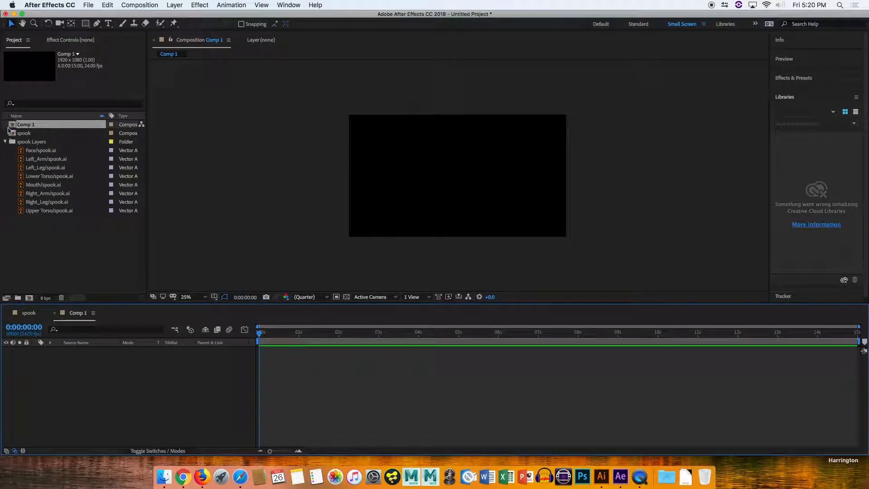
pyautogui.moveTo(41, 224); pyautogui.dragTo(105, 381)
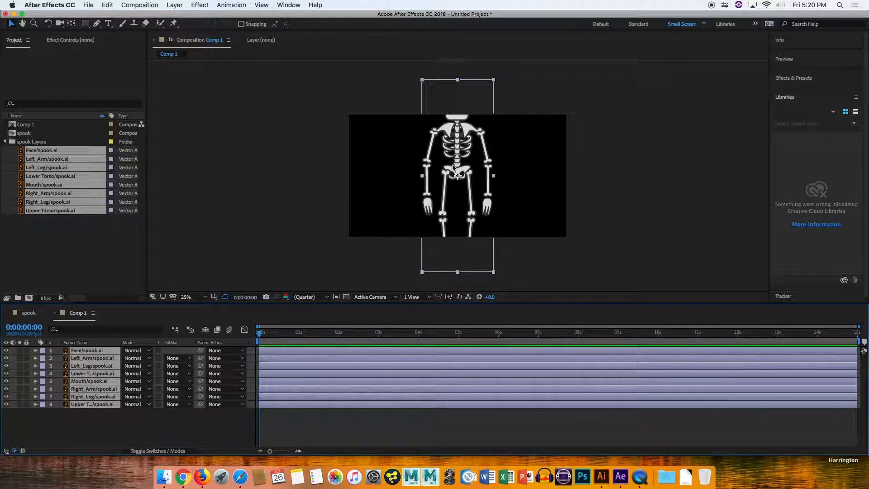
pyautogui.moveTo(460, 142); pyautogui.dragTo(424, 133)
pyautogui.click(106, 422)
pyautogui.moveTo(81, 404)
pyautogui.mouseDown()
pyautogui.moveTo(88, 372)
pyautogui.moveTo(95, 398)
pyautogui.mouseUp()
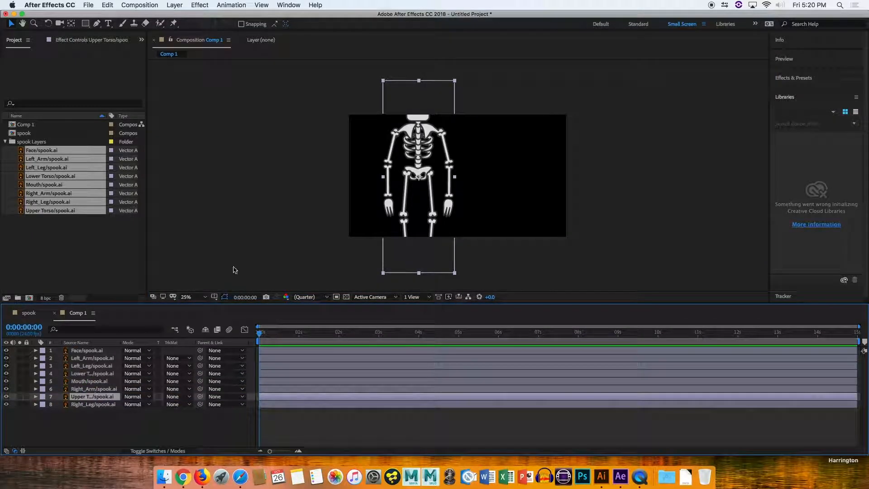
# Delete the Comp 1 composition from the project.
pyautogui.click(28, 127)
pyautogui.press('Delete')
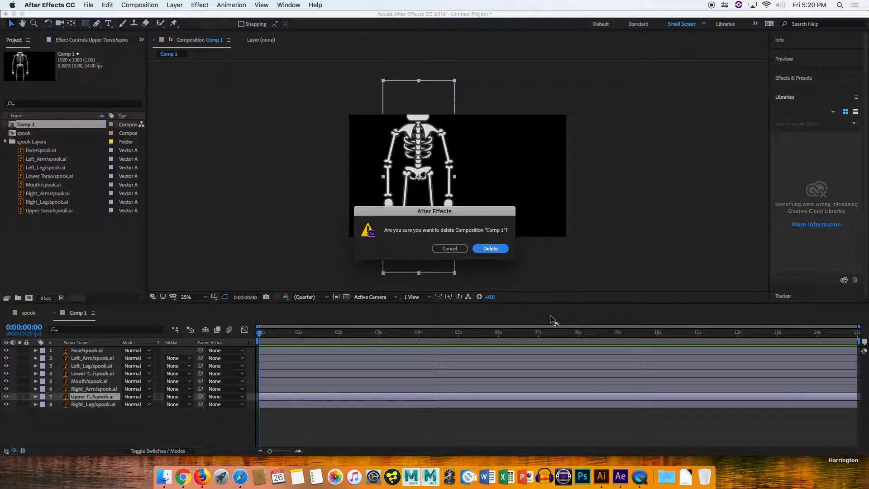
pyautogui.click(493, 251)
# Open the spook composition and resize it to 1920 × 1080 px with the aspect ratio lock turned off.
pyautogui.click(12, 125)
pyautogui.doubleClick(12, 126)
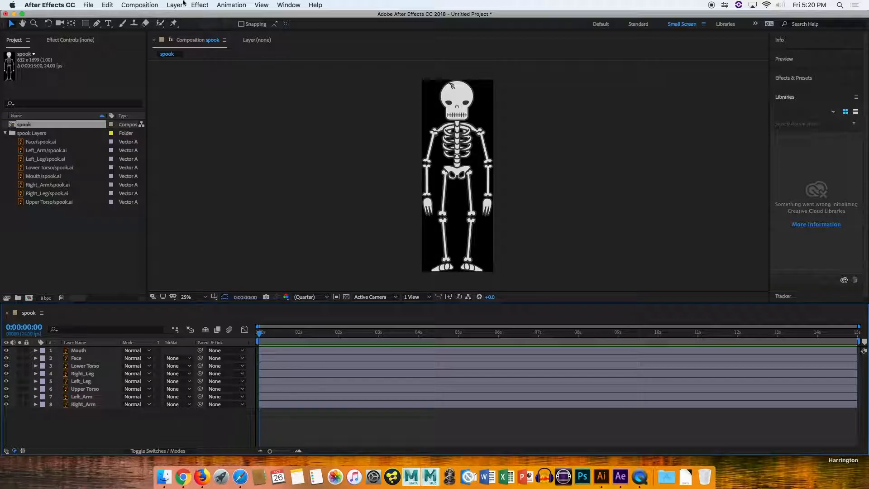
pyautogui.click(140, 5)
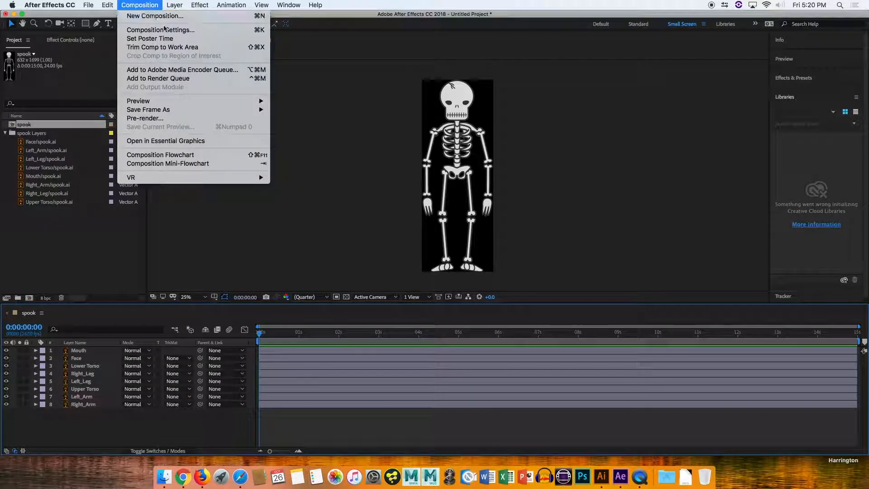
pyautogui.click(187, 34)
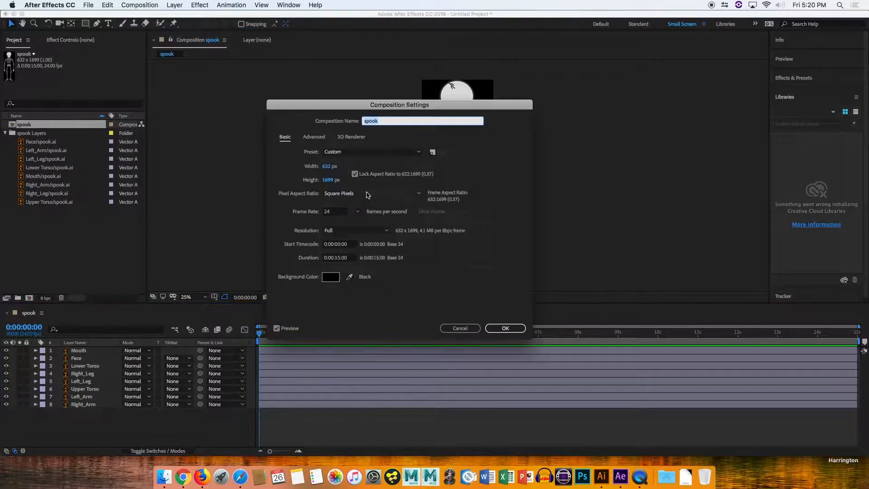
pyautogui.click(327, 167)
pyautogui.write('1920')
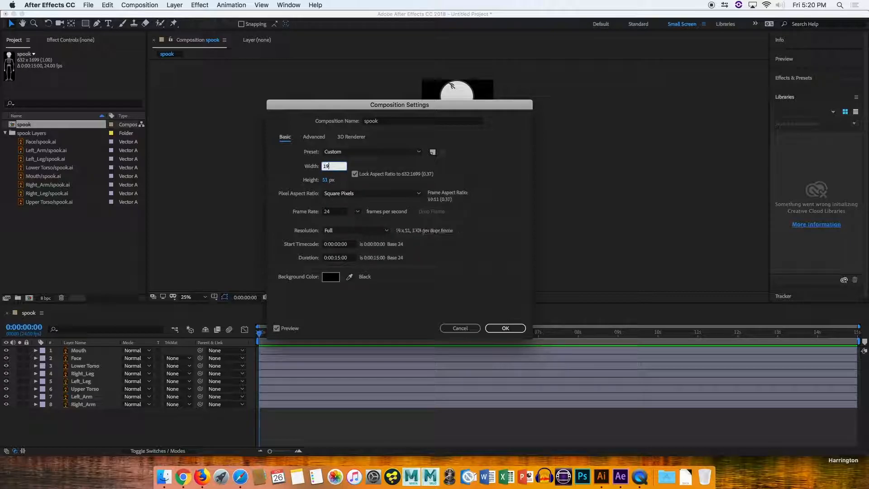
pyautogui.click(324, 180)
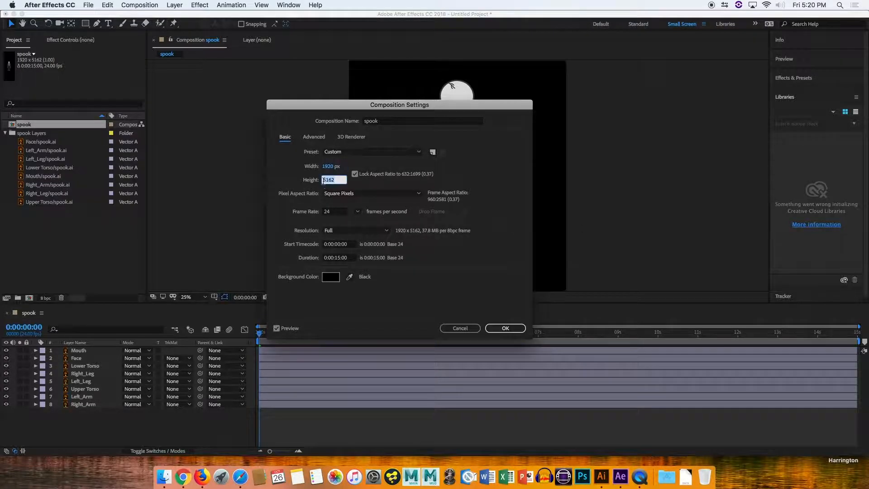
pyautogui.write('1080')
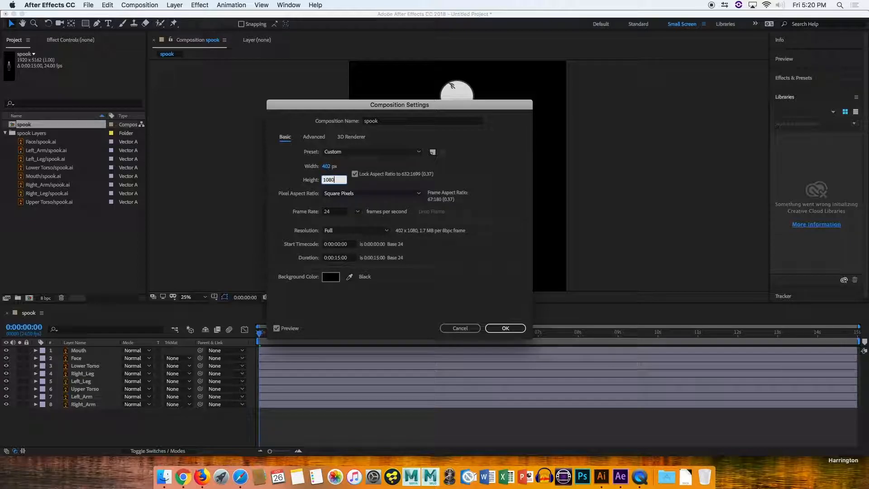
pyautogui.click(327, 166)
pyautogui.write('19')
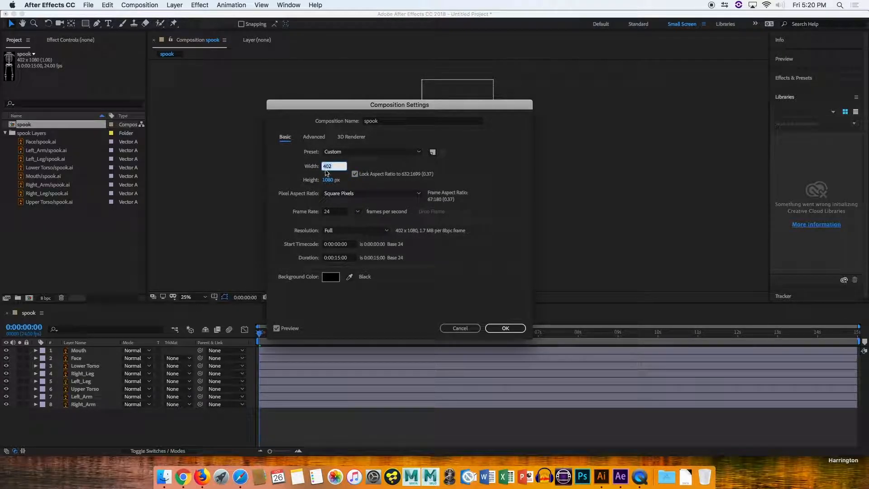
pyautogui.write('20')
pyautogui.click(355, 174)
pyautogui.click(332, 180)
pyautogui.write('1080')
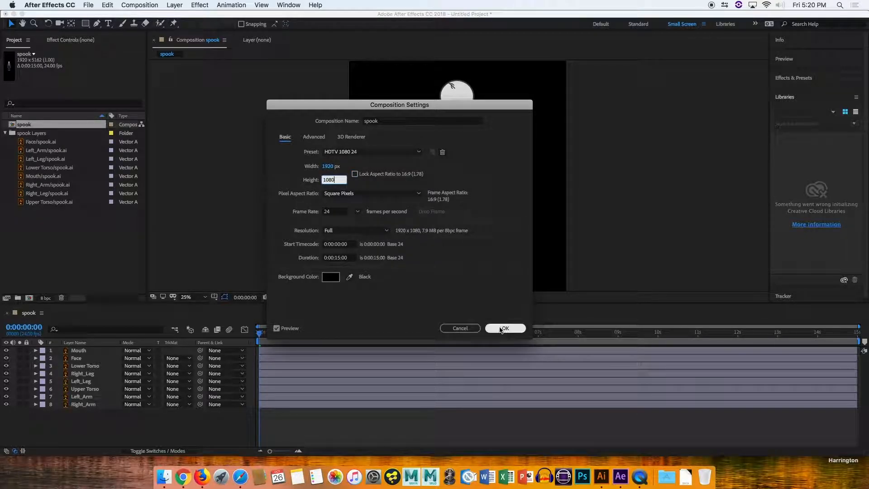
pyautogui.click(505, 328)
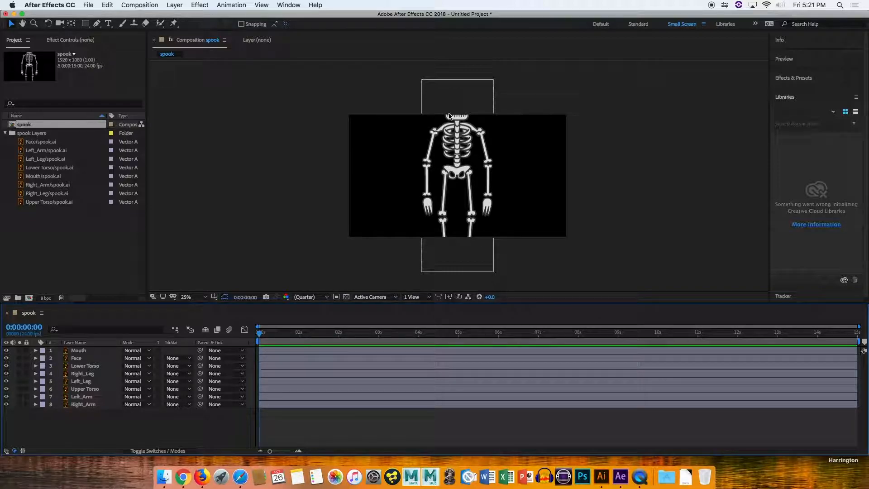
# Add a new null object to the spook composition.
pyautogui.rightClick(148, 428)
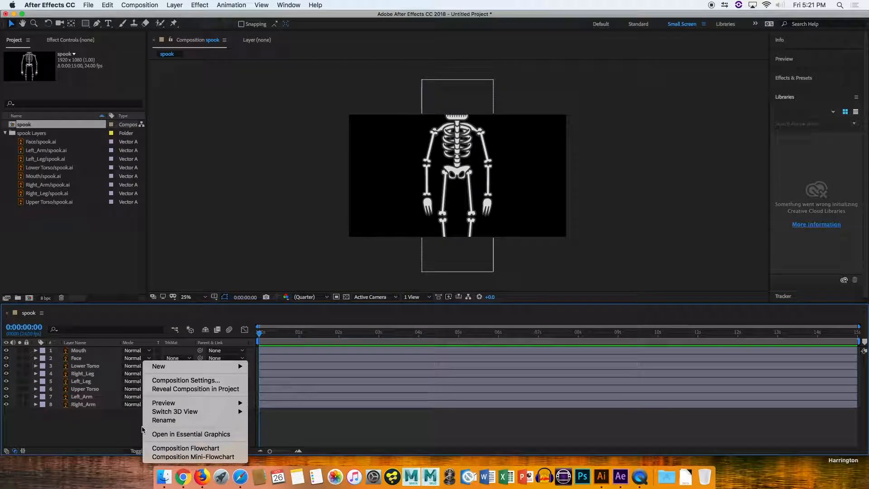
pyautogui.moveTo(185, 370)
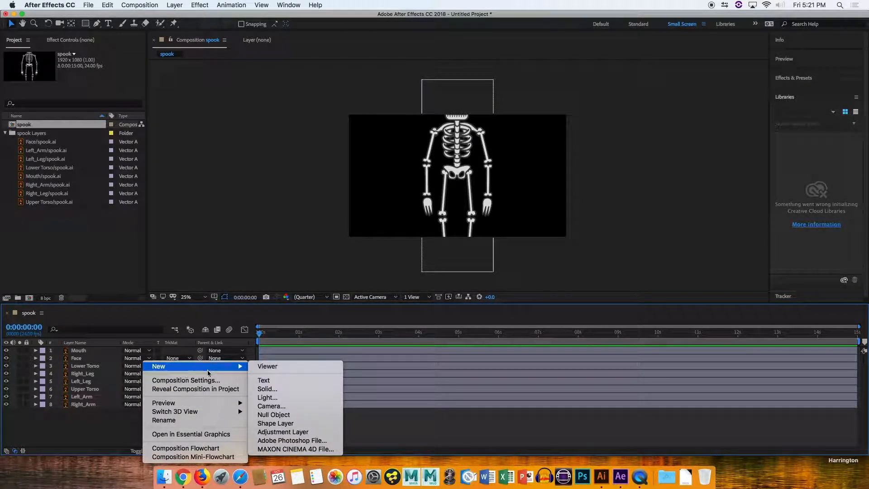
pyautogui.click(279, 415)
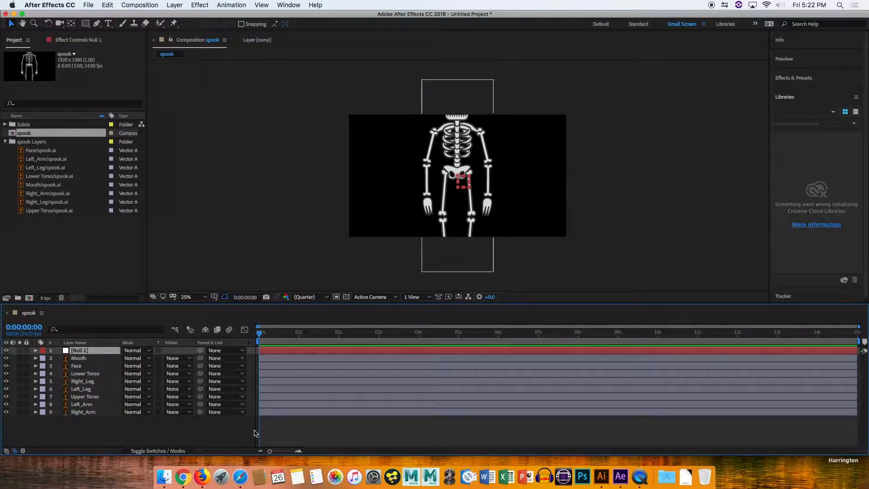
# Select all body-part layers and parent them to Null 1.
pyautogui.click(78, 359)
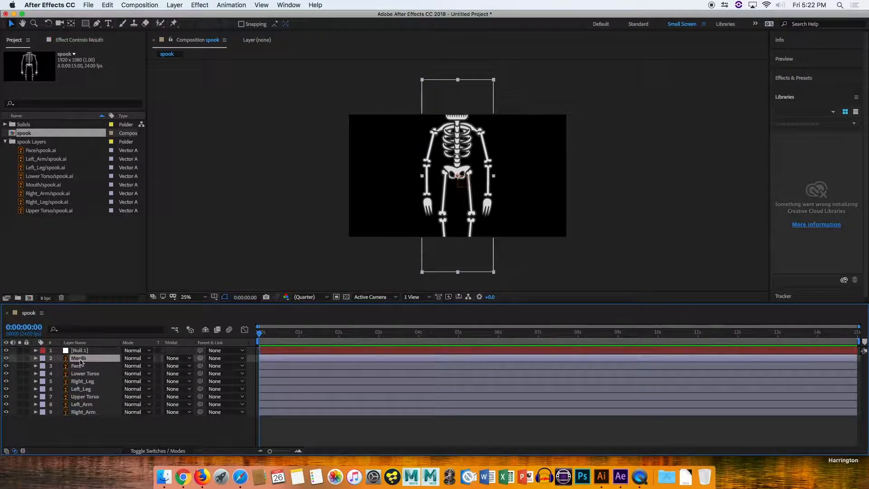
pyautogui.press('super+a')
pyautogui.moveTo(68, 432); pyautogui.dragTo(114, 357)
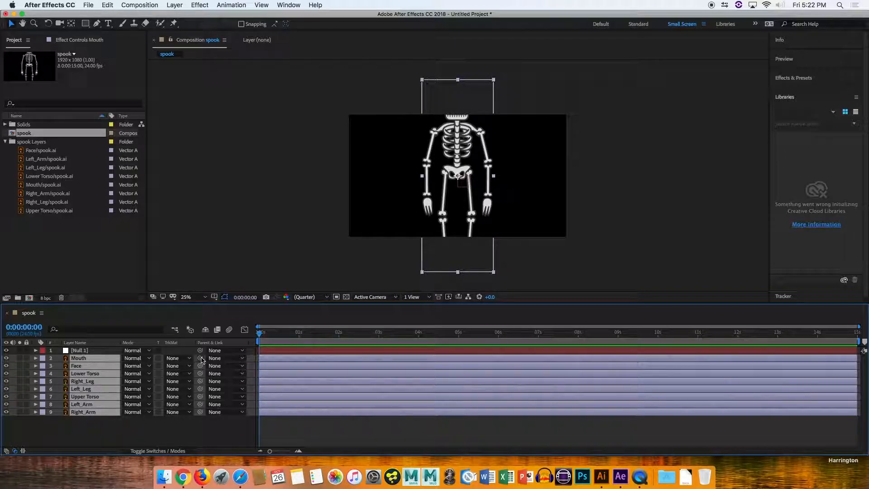
pyautogui.click(221, 358)
pyautogui.click(199, 359)
pyautogui.moveTo(199, 359); pyautogui.dragTo(91, 351)
pyautogui.click(217, 357)
pyautogui.click(218, 360)
pyautogui.click(217, 358)
pyautogui.click(225, 382)
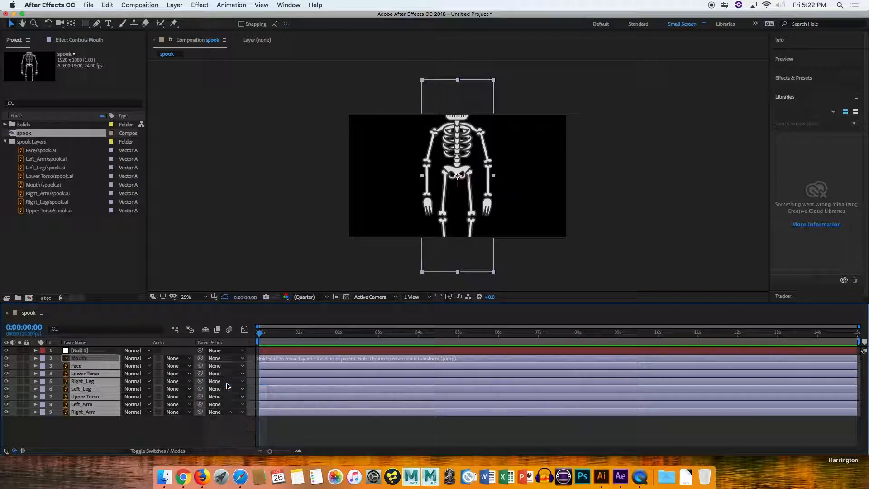
pyautogui.click(191, 427)
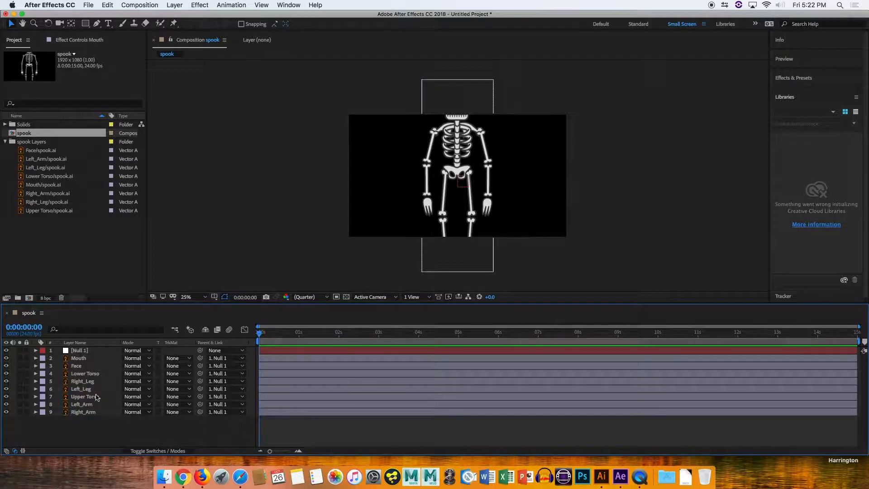
# Scale Null 1 down to 60% and fit the composition view in the viewer.
pyautogui.click(36, 350)
pyautogui.click(44, 358)
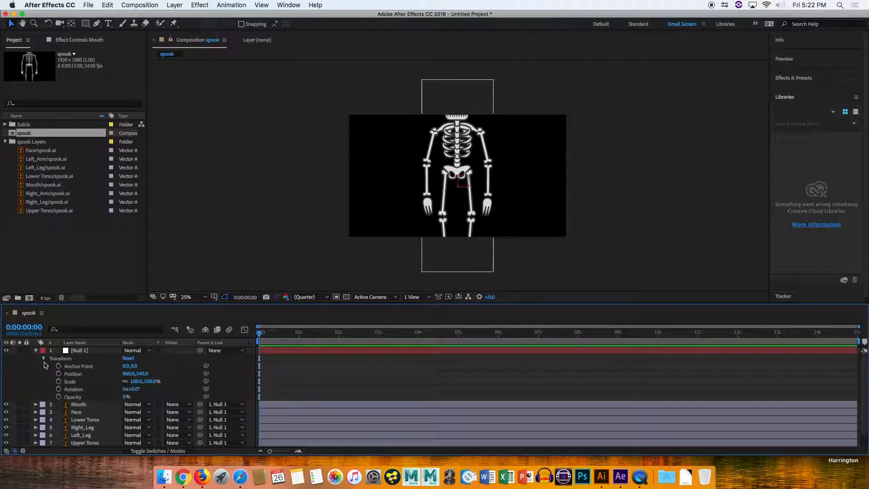
pyautogui.moveTo(137, 386); pyautogui.dragTo(118, 379)
pyautogui.click(204, 296)
pyautogui.click(196, 312)
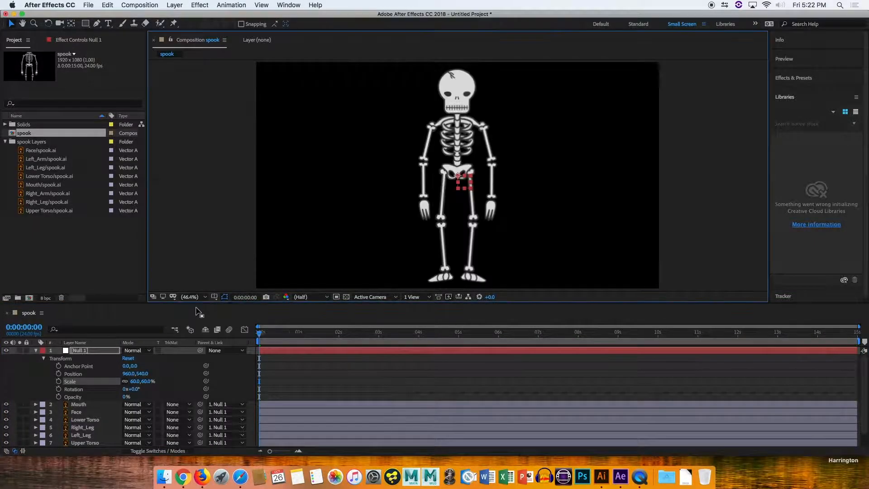
pyautogui.click(204, 237)
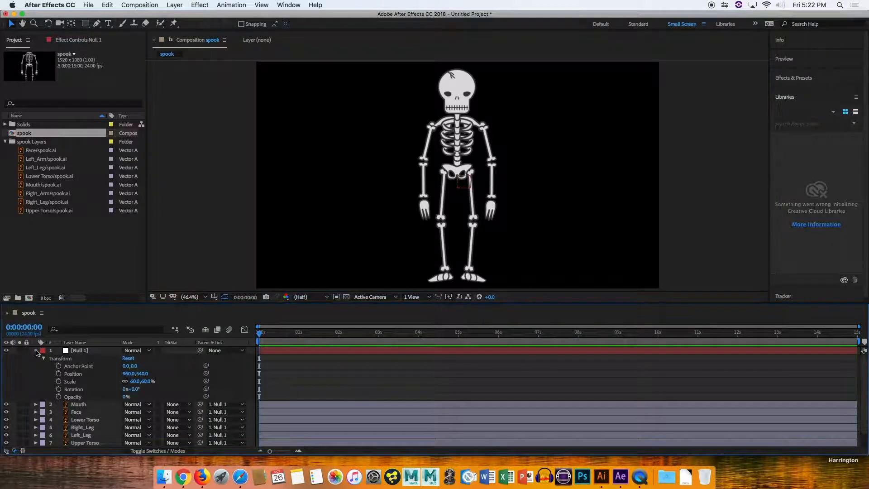
pyautogui.click(36, 351)
pyautogui.click(79, 359)
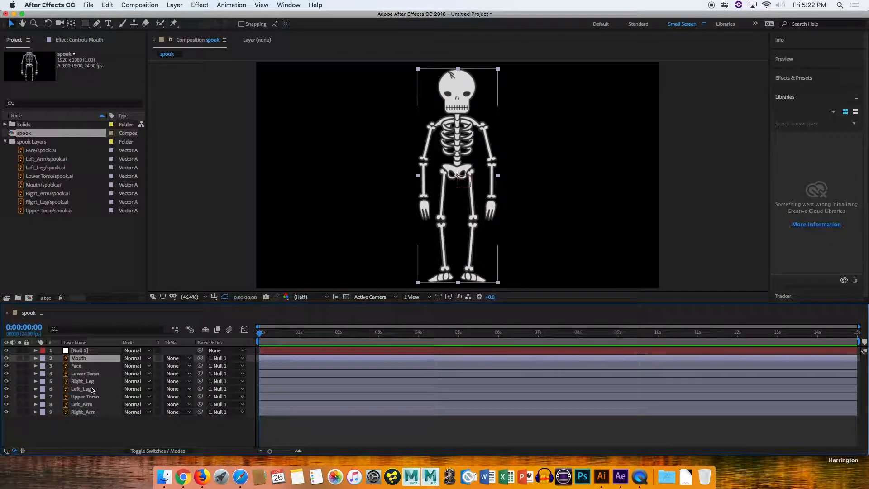
pyautogui.keyDown('shift'); pyautogui.click(89, 411); pyautogui.keyUp('shift')
pyautogui.press('s')
pyautogui.moveTo(138, 381); pyautogui.dragTo(121, 384)
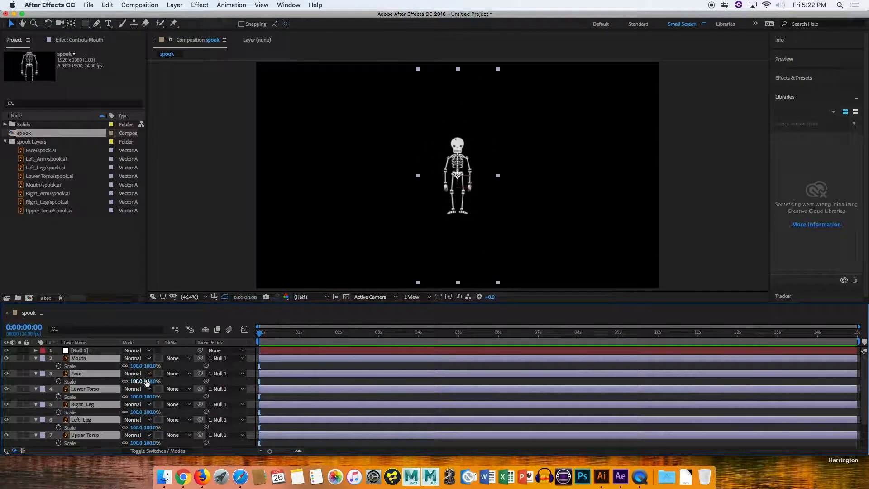
pyautogui.press('super+z')
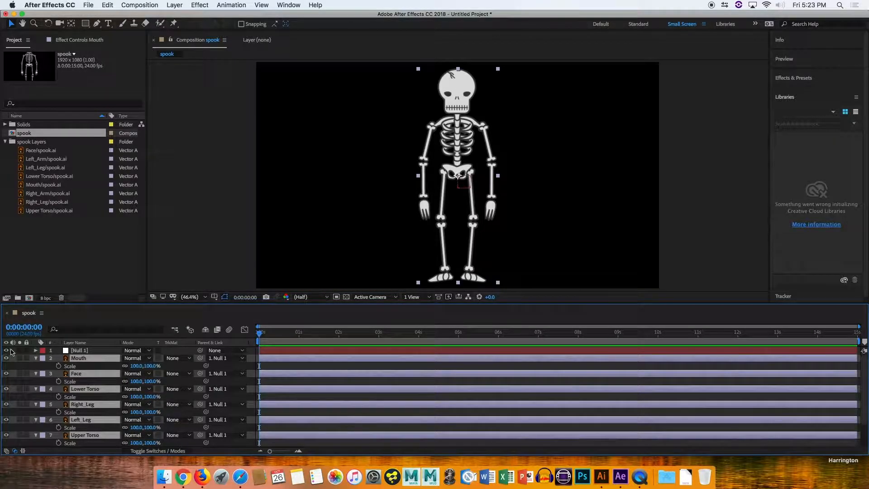
# Collapse the body-part layers' Scale properties in the timeline.
pyautogui.click(35, 358)
pyautogui.click(105, 433)
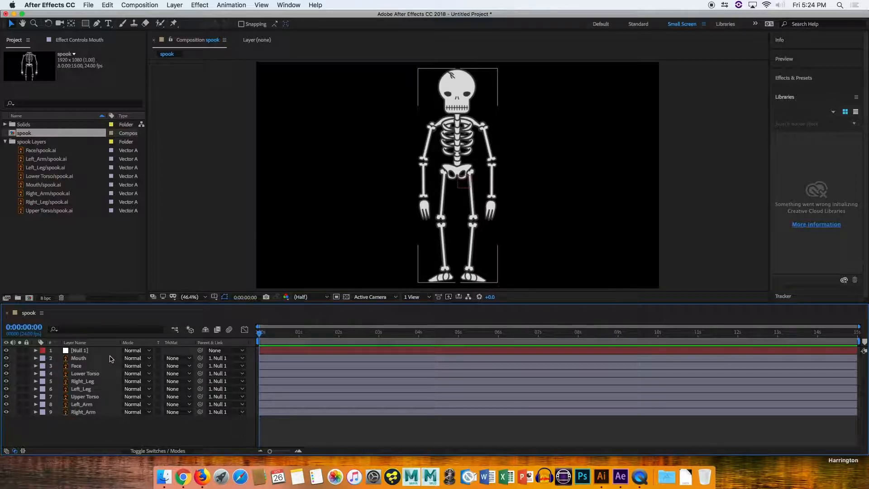
pyautogui.click(81, 398)
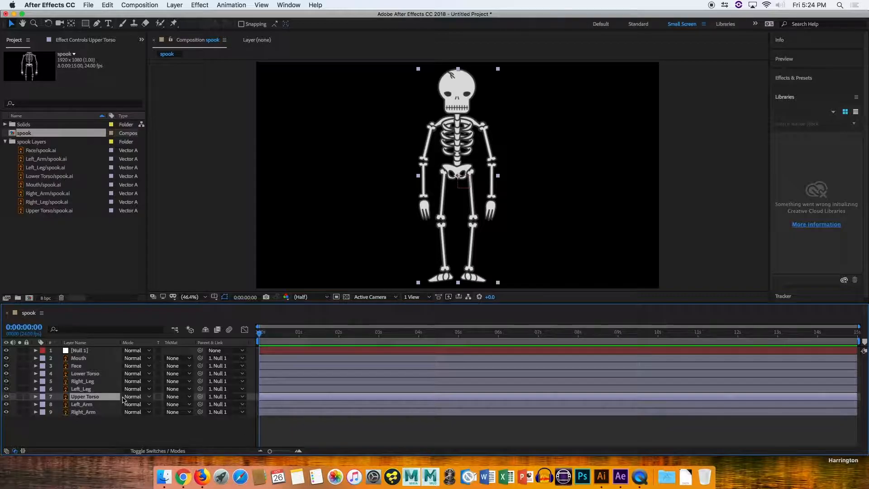
pyautogui.click(75, 366)
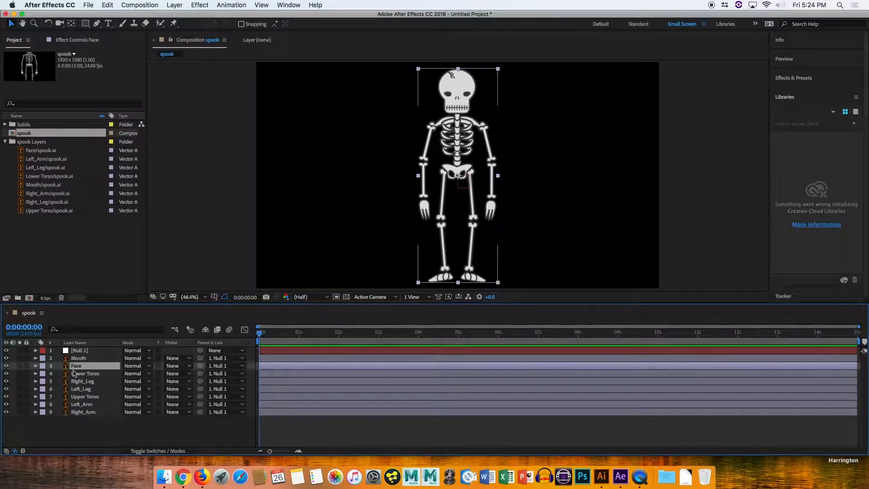
pyautogui.press('Return')
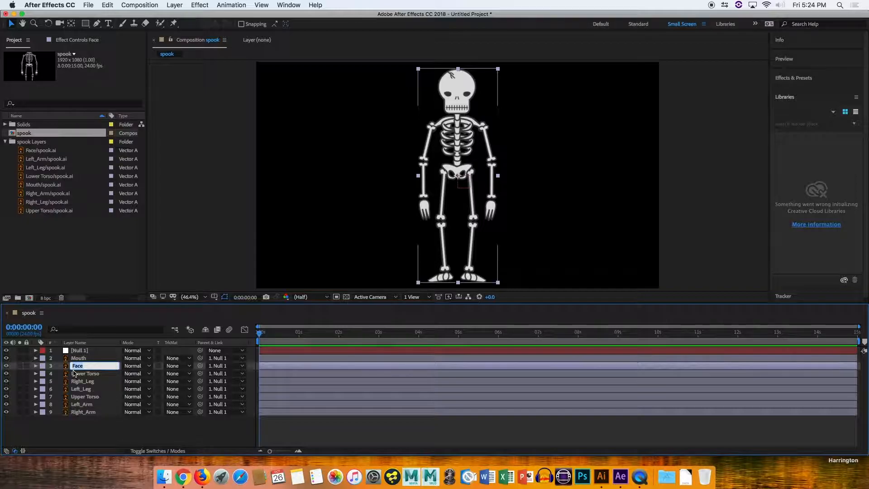
pyautogui.write('ejrgnej')
pyautogui.press('super+z')
pyautogui.click(109, 449)
pyautogui.click(96, 425)
pyautogui.click(86, 396)
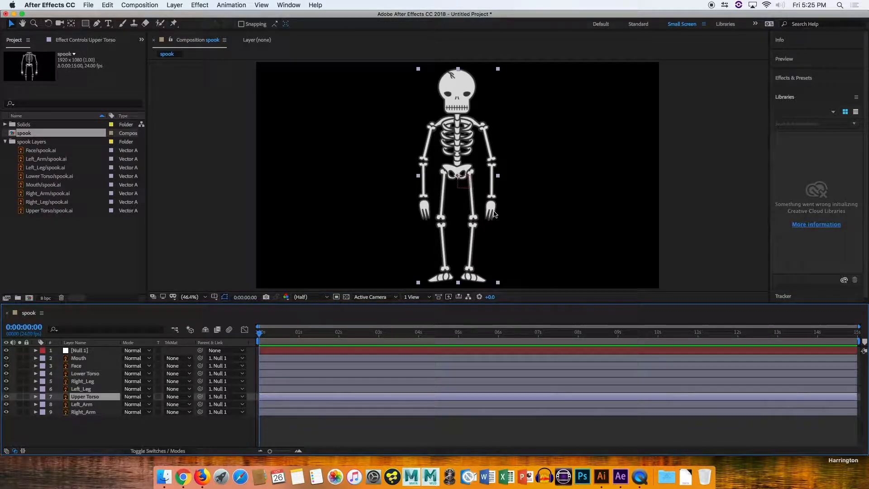
# Select the Mouth through Right_Arm layers and set their label color to Aqua.
pyautogui.click(84, 358)
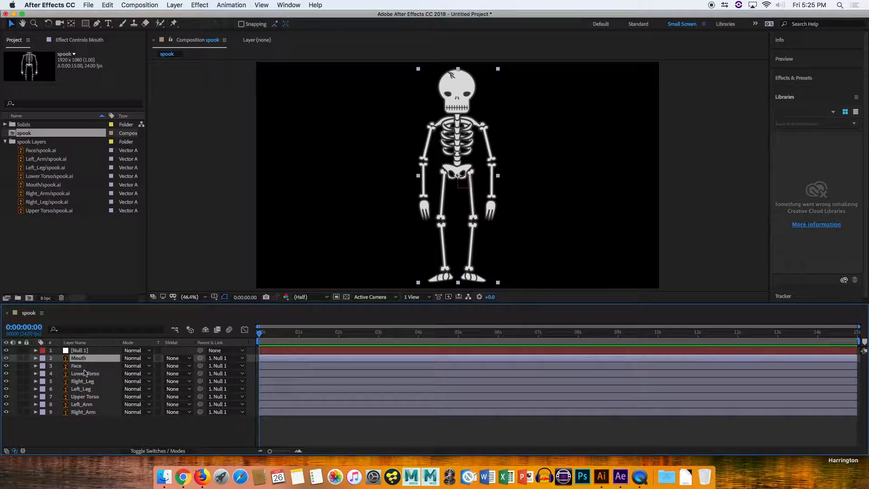
pyautogui.keyDown('shift'); pyautogui.click(84, 412); pyautogui.keyUp('shift')
pyautogui.click(43, 362)
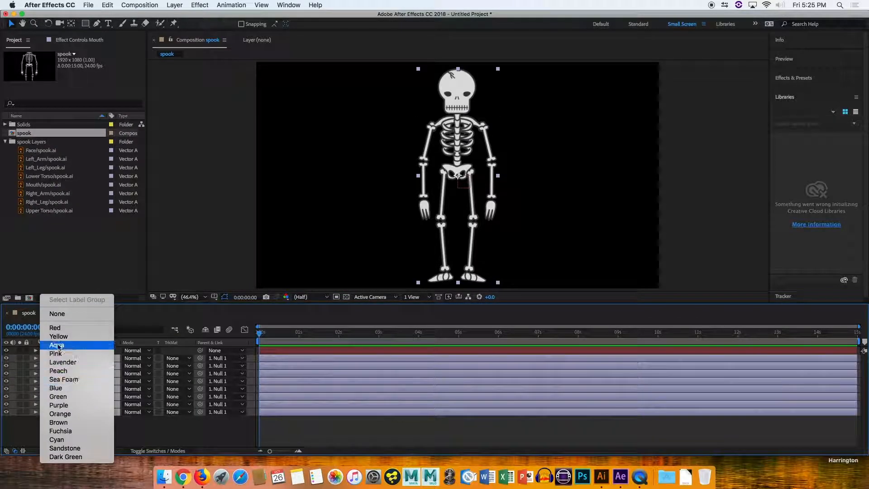
pyautogui.click(62, 380)
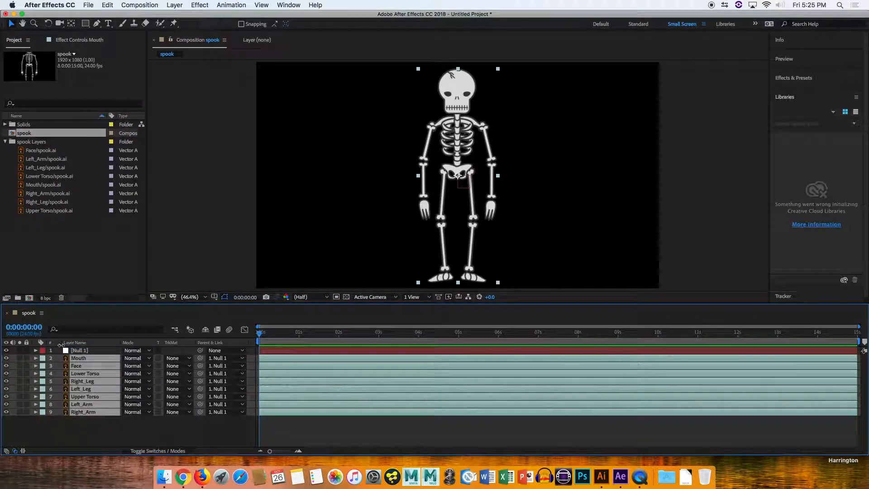
pyautogui.click(42, 362)
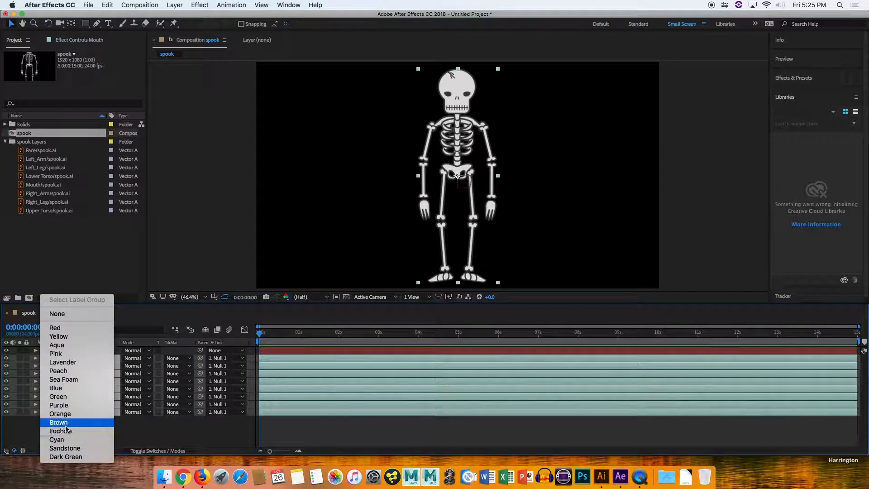
pyautogui.click(63, 345)
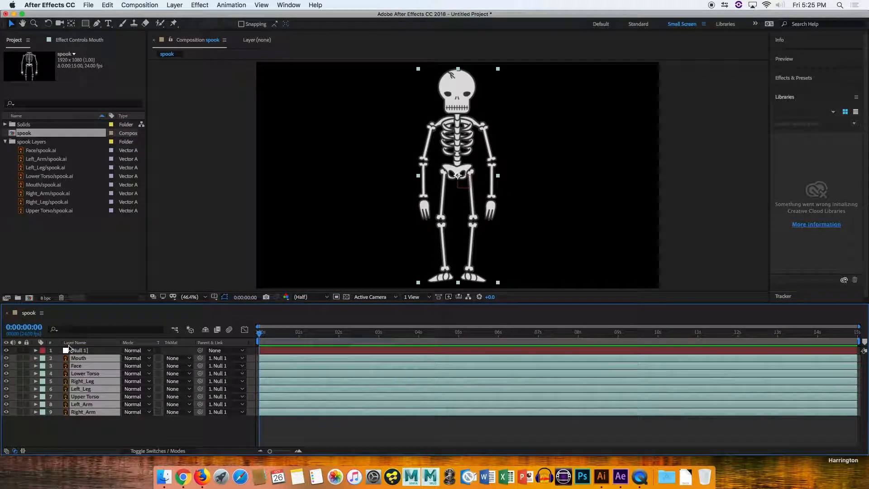
# Change the label color of the selected body-part layers to Fuchsia and deselect them.
pyautogui.click(42, 364)
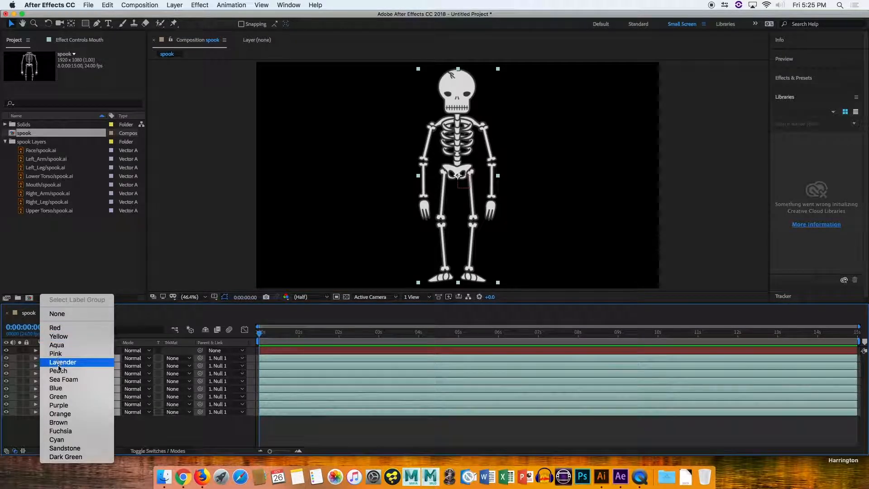
pyautogui.click(64, 431)
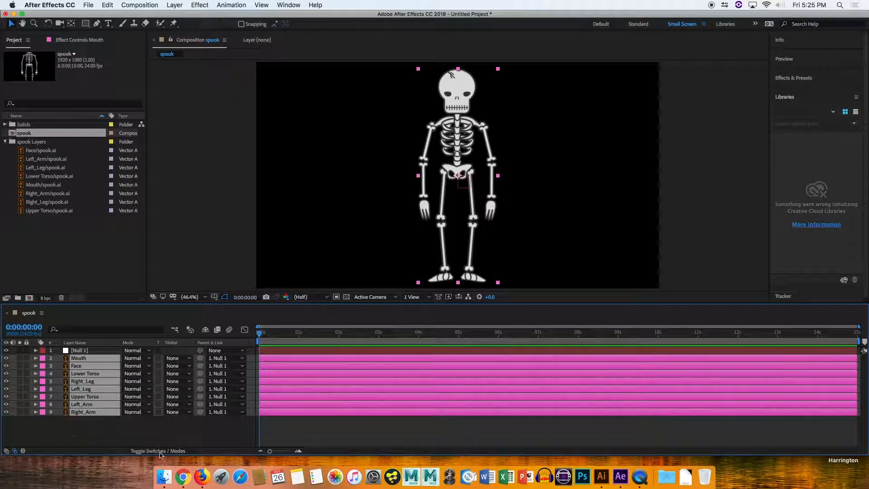
pyautogui.click(171, 438)
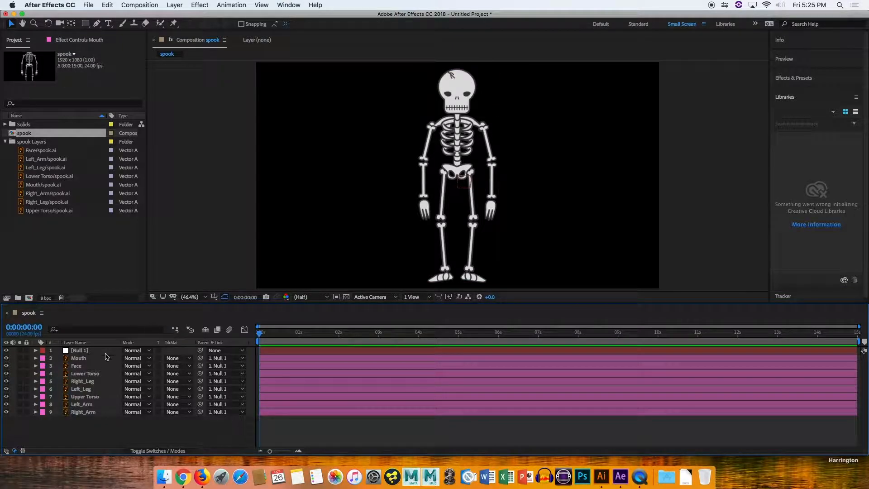
# Move the Upper Torso layer's anchor point up to the chest with the Pan Behind (Anchor Point) tool.
pyautogui.click(86, 396)
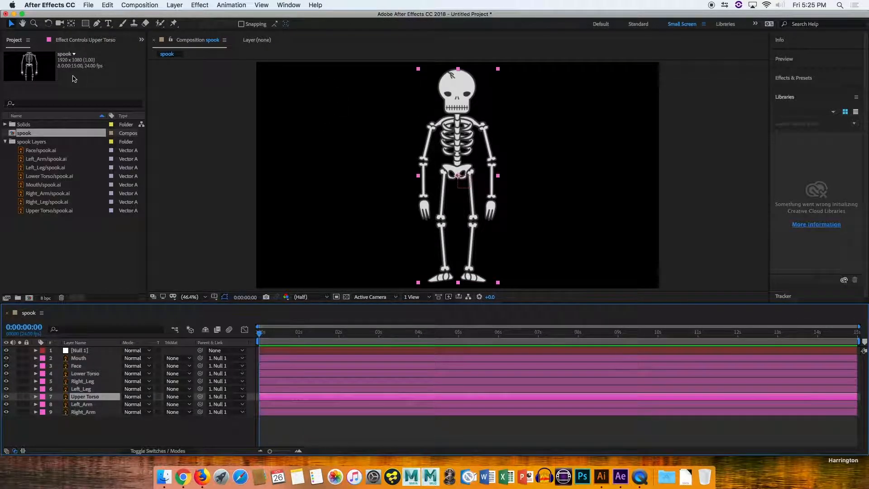
pyautogui.click(71, 24)
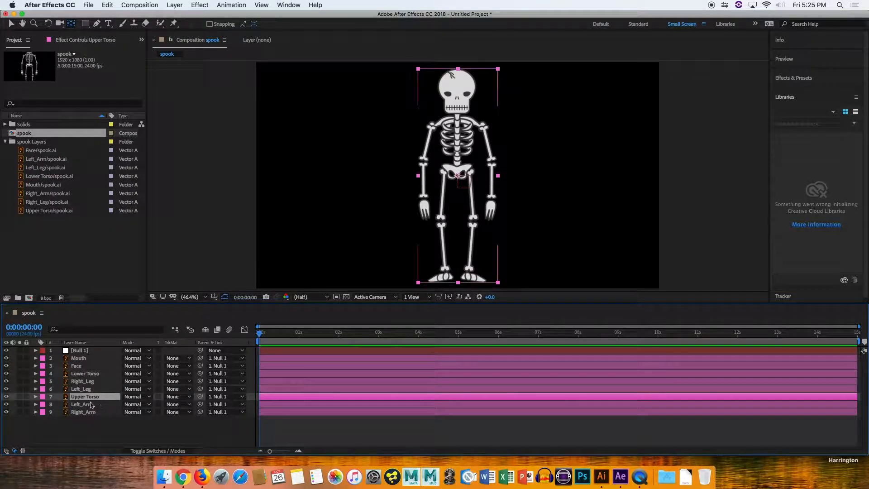
pyautogui.press('a')
pyautogui.moveTo(128, 404); pyautogui.dragTo(164, 387)
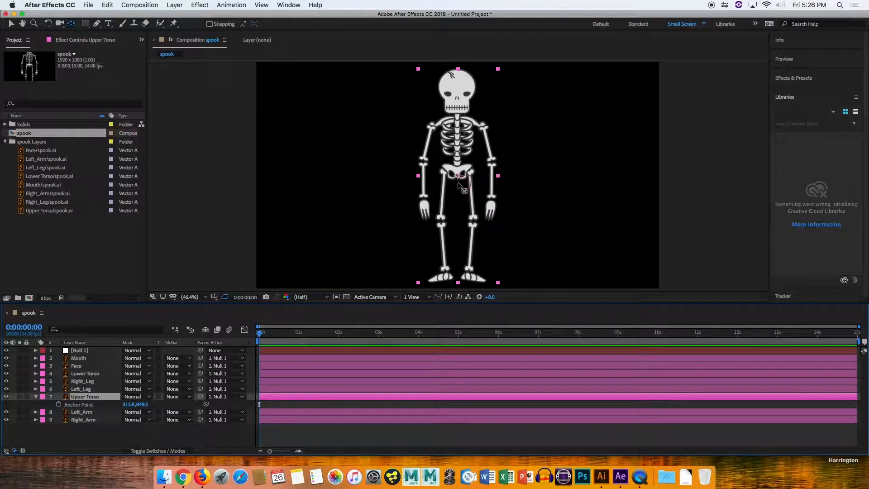
pyautogui.moveTo(461, 176); pyautogui.dragTo(461, 137)
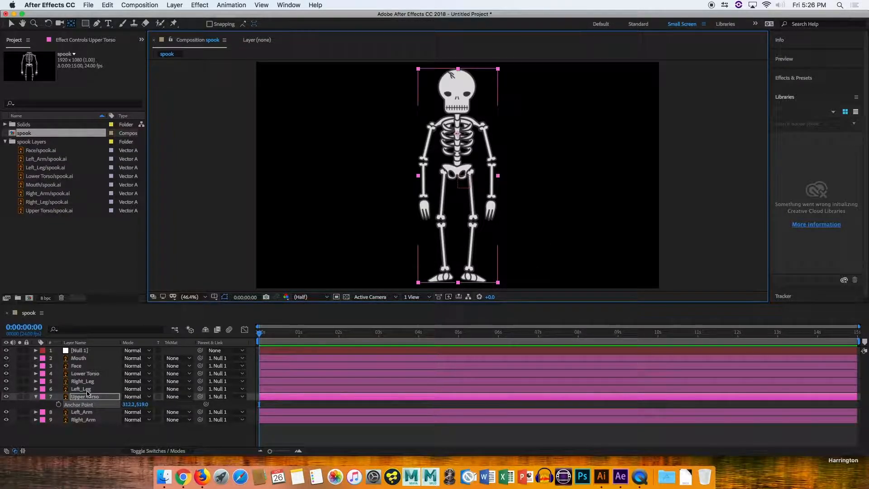
# Move the Left_Arm layer's anchor point to the shoulder and parent the layer to Upper Torso.
pyautogui.click(86, 412)
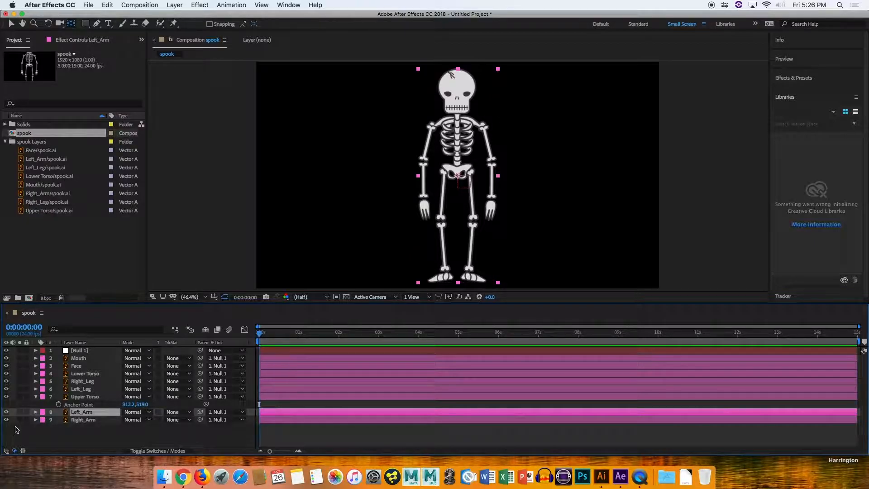
pyautogui.click(6, 412)
pyautogui.click(6, 412)
pyautogui.click(6, 411)
pyautogui.click(6, 412)
pyautogui.moveTo(458, 174); pyautogui.dragTo(447, 122)
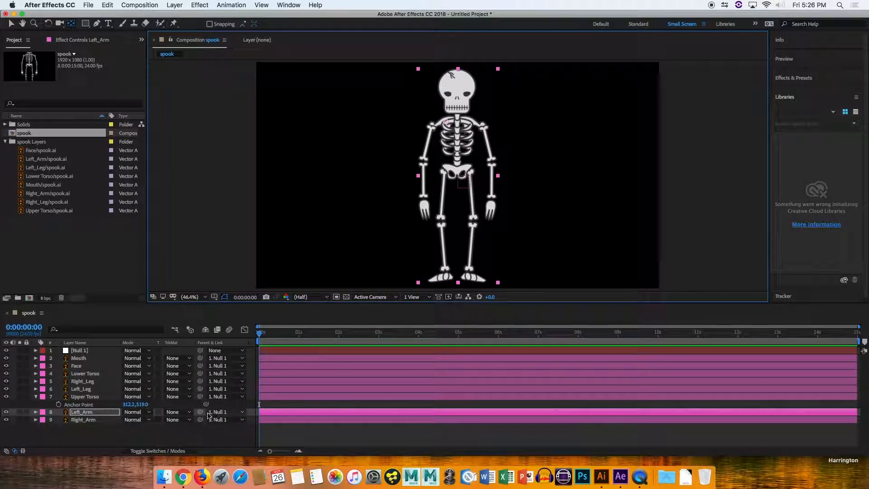
pyautogui.moveTo(201, 412); pyautogui.dragTo(86, 398)
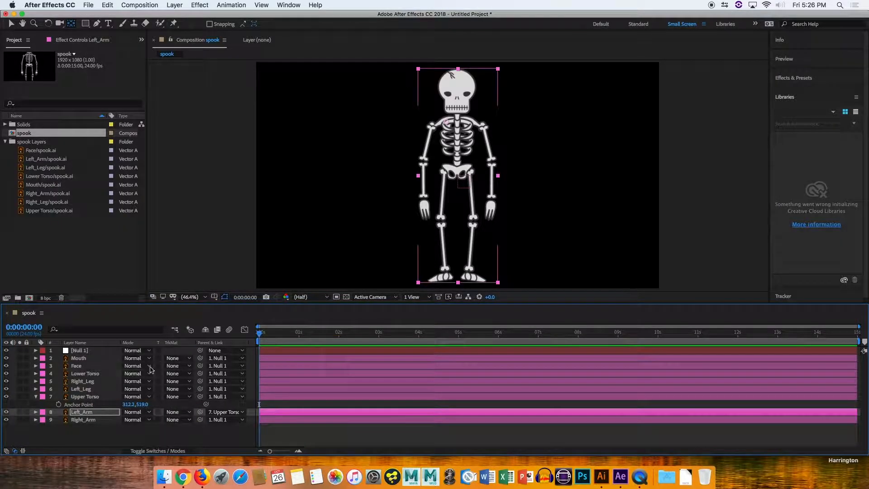
# Show the Upper Torso's Rotation property and scrub it briefly to test the parenting.
pyautogui.click(96, 396)
pyautogui.press('r')
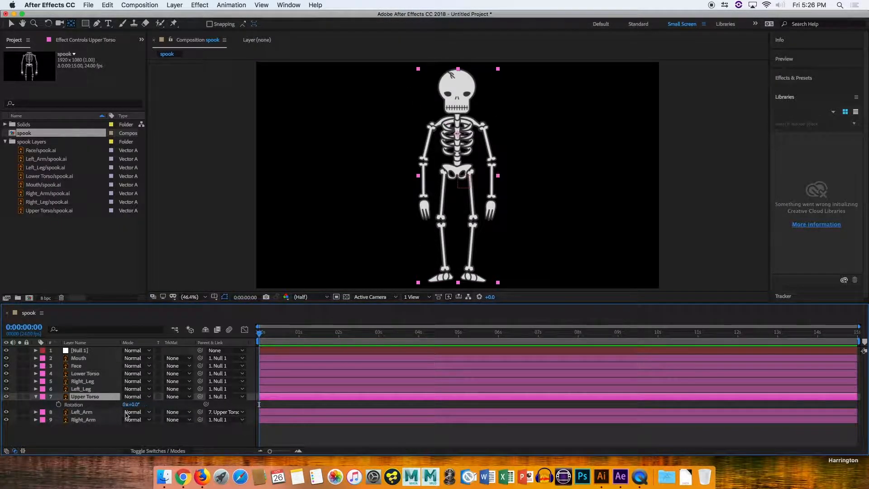
pyautogui.moveTo(131, 404)
pyautogui.mouseDown()
pyautogui.moveTo(122, 401)
pyautogui.moveTo(130, 399)
pyautogui.mouseUp()
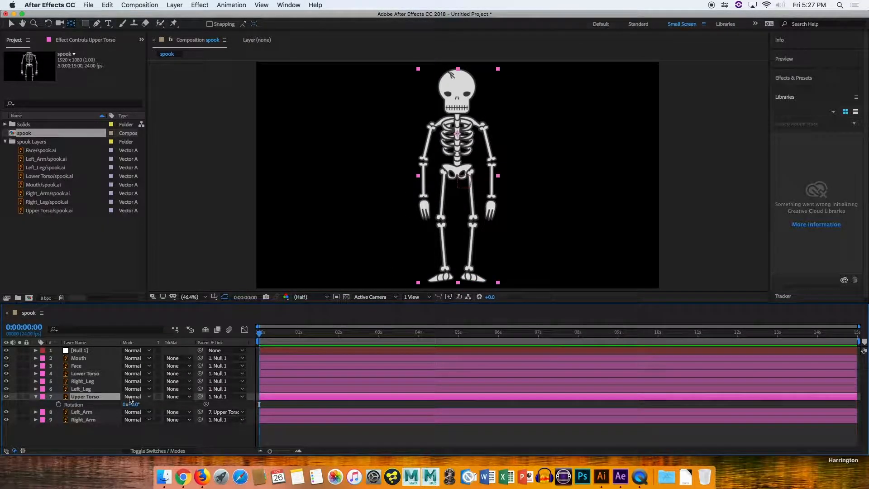
# Parent the Right_Arm layer to Upper Torso and move its anchor point to the shoulder.
pyautogui.click(83, 420)
pyautogui.moveTo(200, 419); pyautogui.dragTo(81, 397)
pyautogui.moveTo(458, 176); pyautogui.dragTo(467, 124)
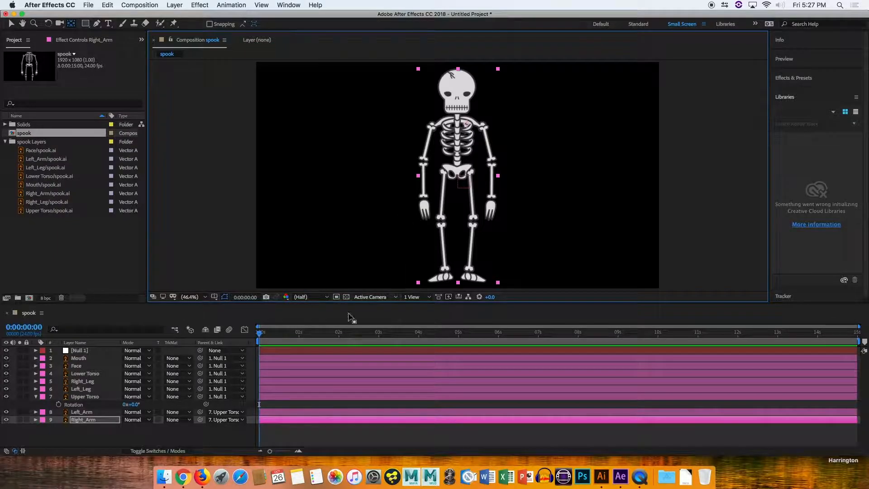
# Nudge the Lower Torso layer's anchor point up slightly and parent the layer to Upper Torso.
pyautogui.click(86, 374)
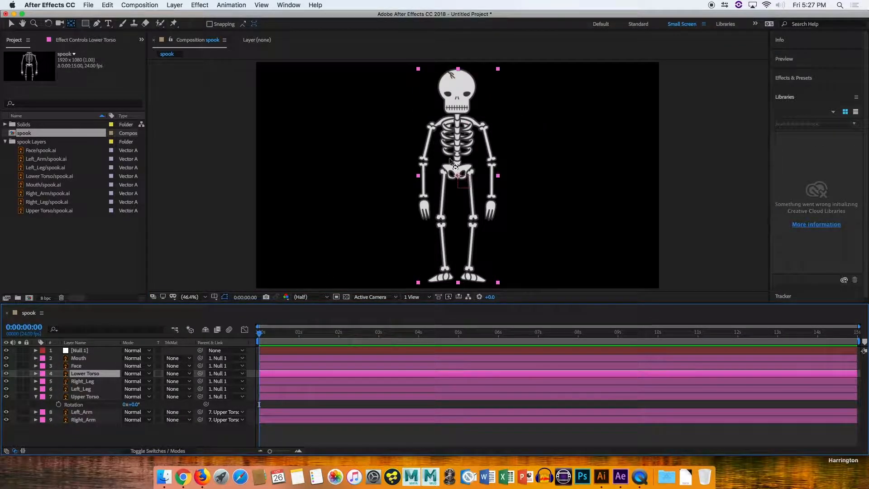
pyautogui.moveTo(457, 174); pyautogui.dragTo(457, 168)
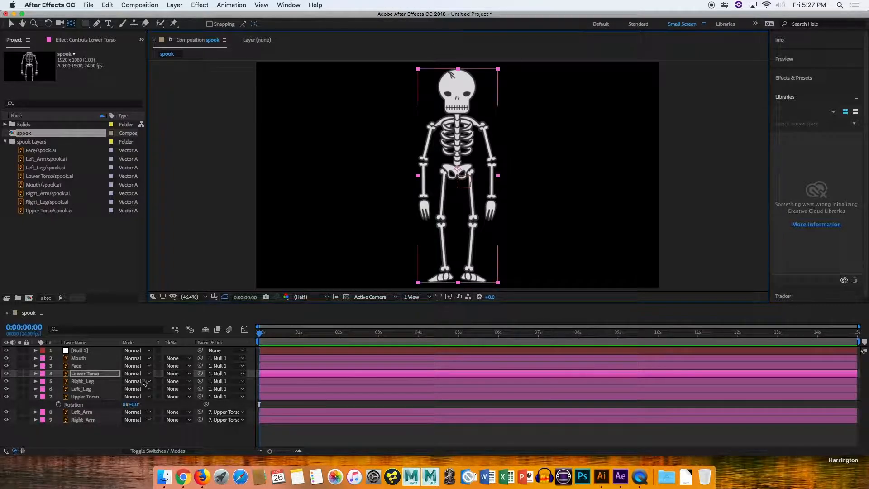
pyautogui.moveTo(201, 375); pyautogui.dragTo(90, 397)
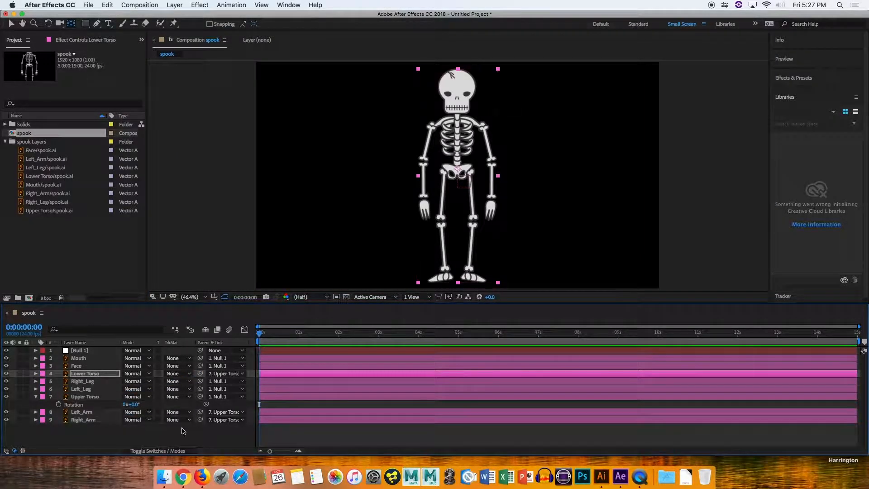
# Move the Right_Leg layer's anchor point to the hip and parent the layer to Lower Torso.
pyautogui.click(85, 382)
pyautogui.click(92, 389)
pyautogui.click(88, 382)
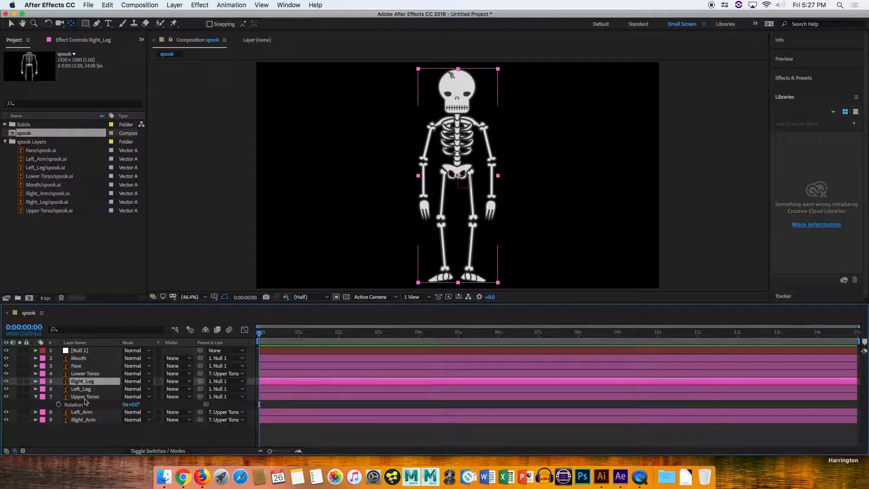
pyautogui.click(6, 381)
pyautogui.click(6, 381)
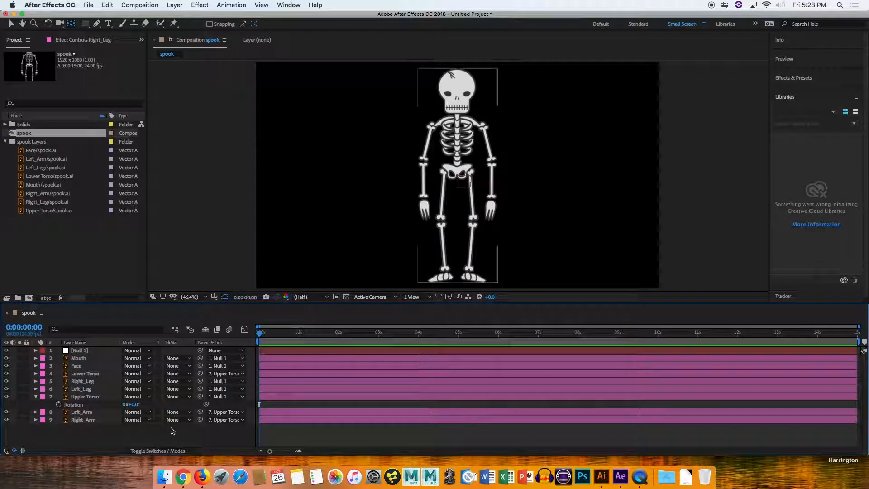
pyautogui.click(84, 382)
pyautogui.moveTo(458, 176); pyautogui.dragTo(470, 173)
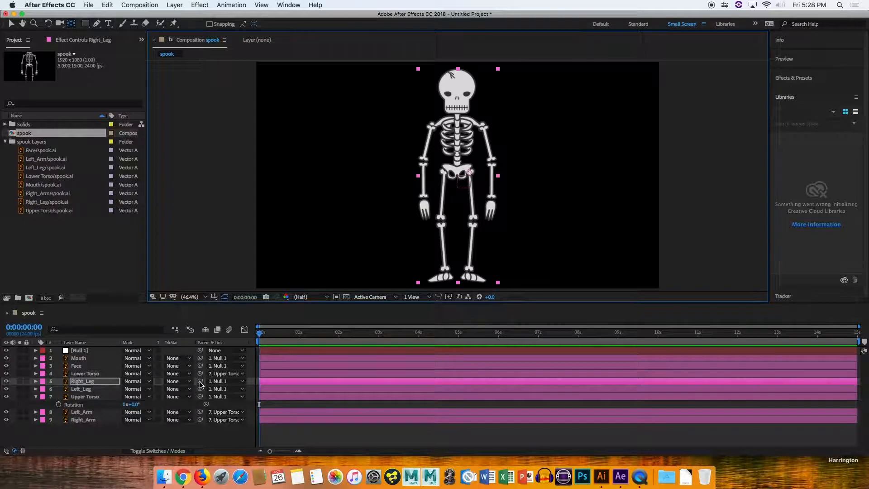
pyautogui.click(200, 382)
pyautogui.moveTo(200, 384); pyautogui.dragTo(98, 377)
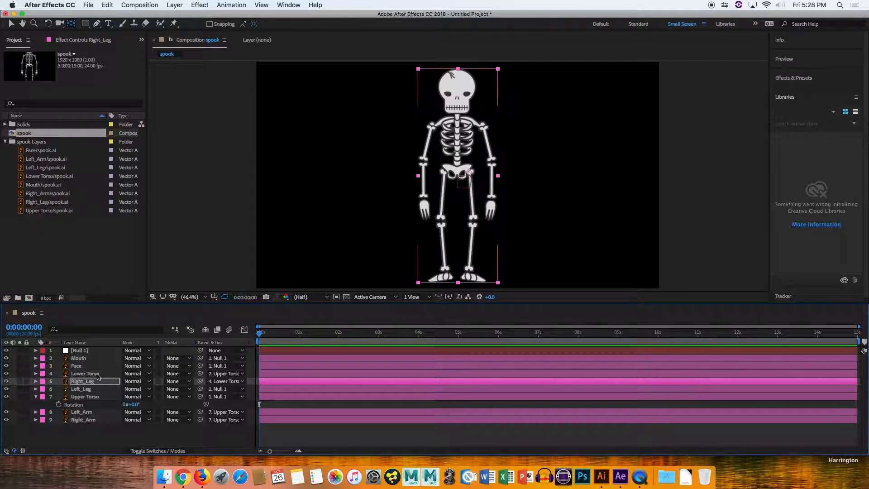
# Set the Left_Leg layer's anchor point at the hip and parent the layer to Lower Torso.
pyautogui.click(86, 388)
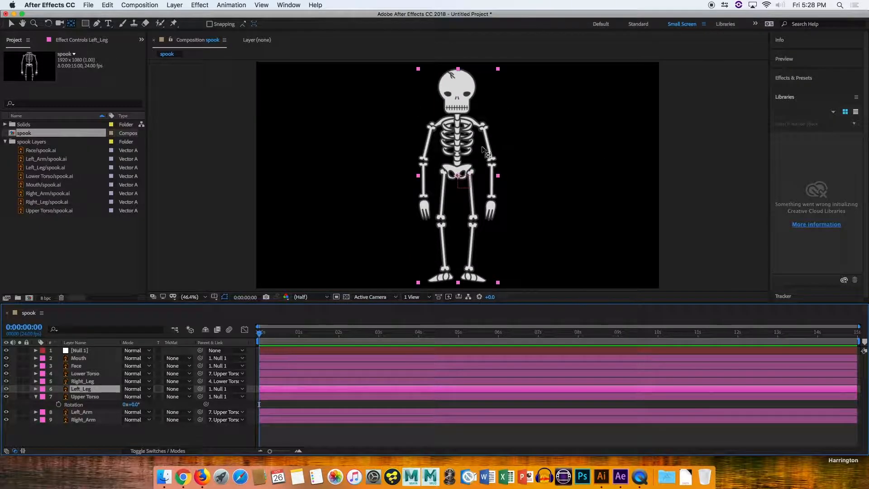
pyautogui.click(457, 176)
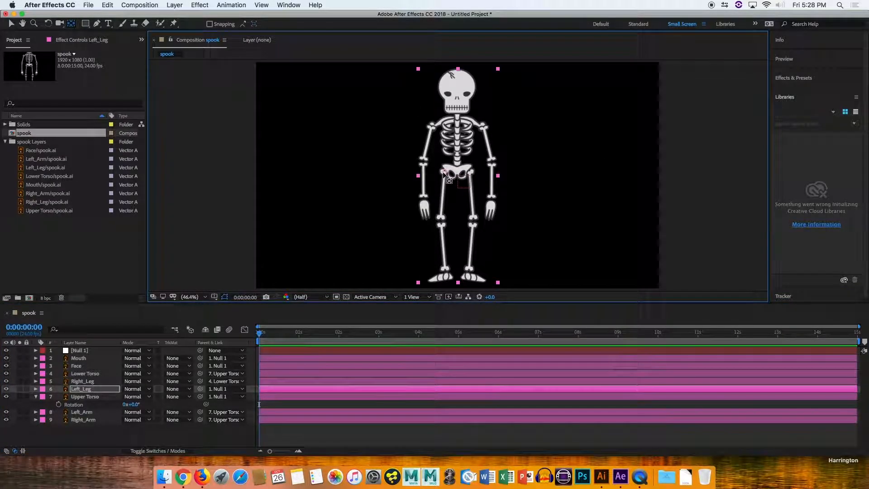
pyautogui.moveTo(200, 388); pyautogui.dragTo(73, 374)
# Move the Mouth layer's anchor point up toward the skull and parent the layer to Face.
pyautogui.click(81, 358)
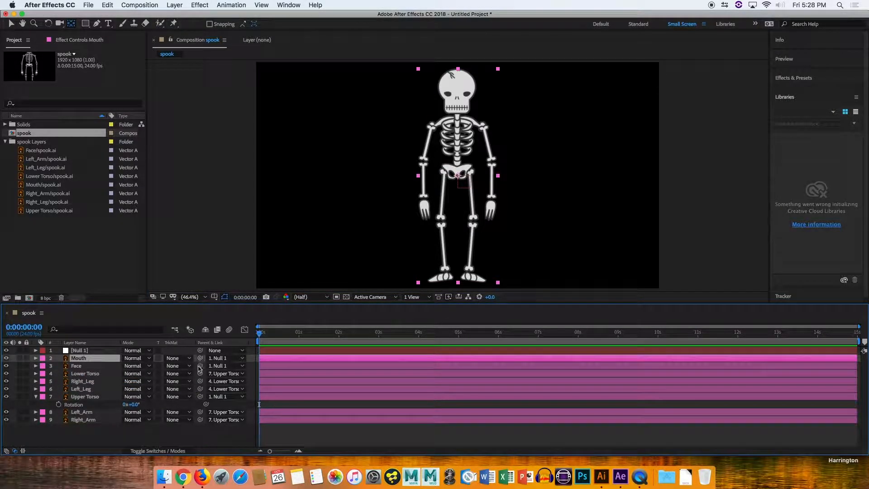
pyautogui.click(462, 180)
pyautogui.moveTo(457, 124); pyautogui.dragTo(456, 108)
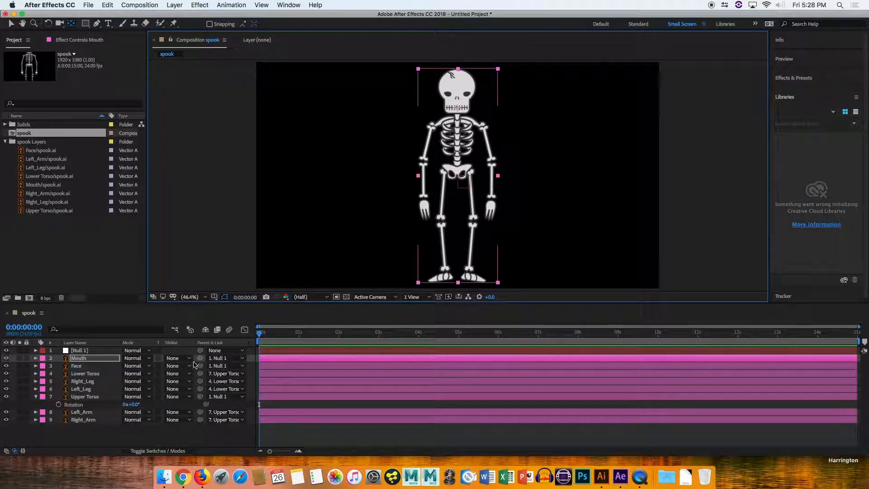
pyautogui.moveTo(200, 358); pyautogui.dragTo(90, 366)
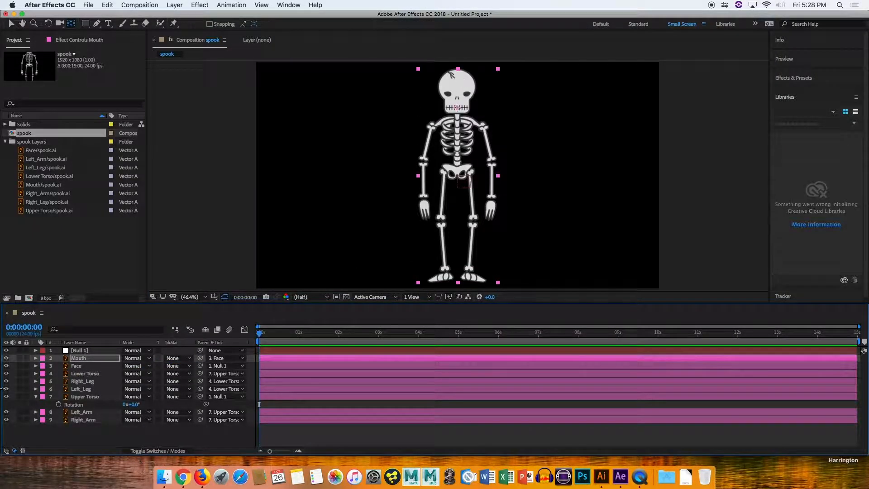
# Move the Face layer's anchor point up to the neck and parent the layer to Upper Torso.
pyautogui.click(79, 365)
pyautogui.moveTo(457, 176); pyautogui.dragTo(457, 109)
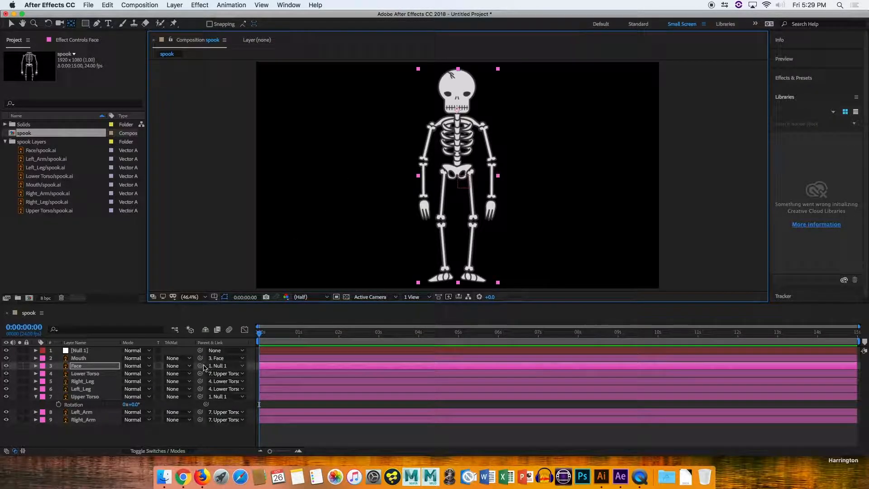
pyautogui.moveTo(200, 366); pyautogui.dragTo(85, 396)
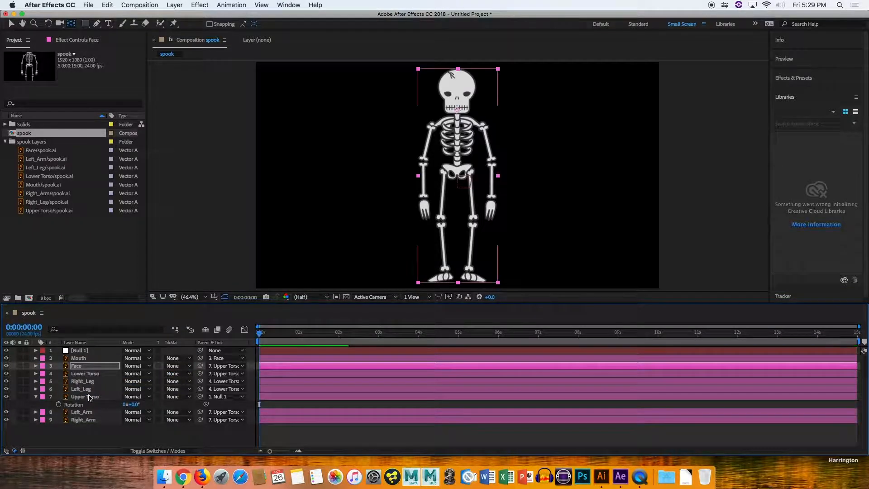
# Scrub the Upper Torso's Rotation to test how the parented parts follow.
pyautogui.click(107, 429)
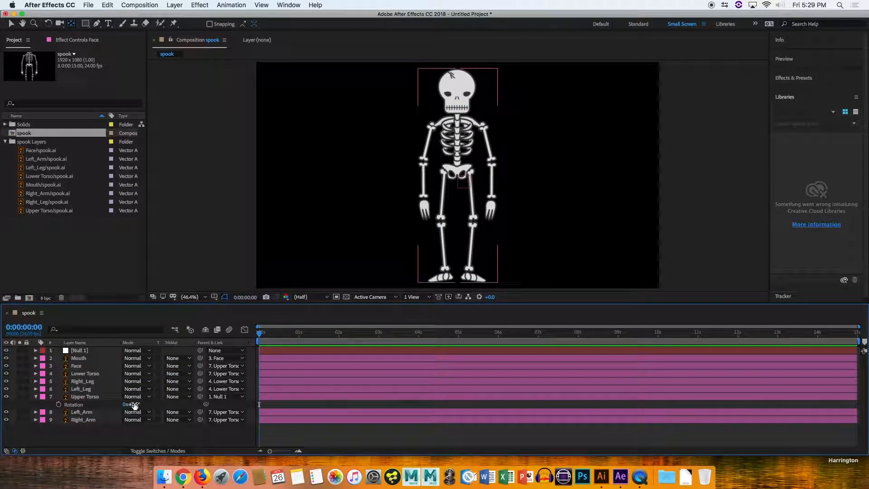
pyautogui.click(86, 397)
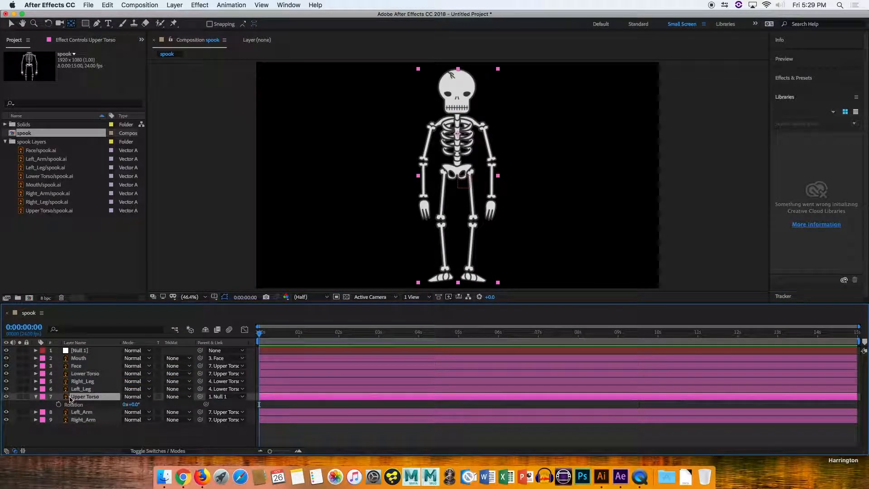
pyautogui.press('r')
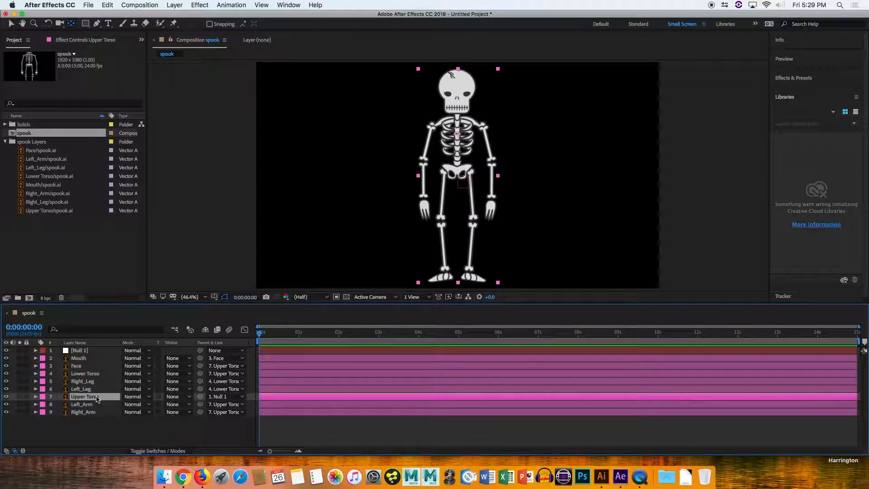
pyautogui.press('r')
pyautogui.moveTo(139, 404); pyautogui.dragTo(526, 303)
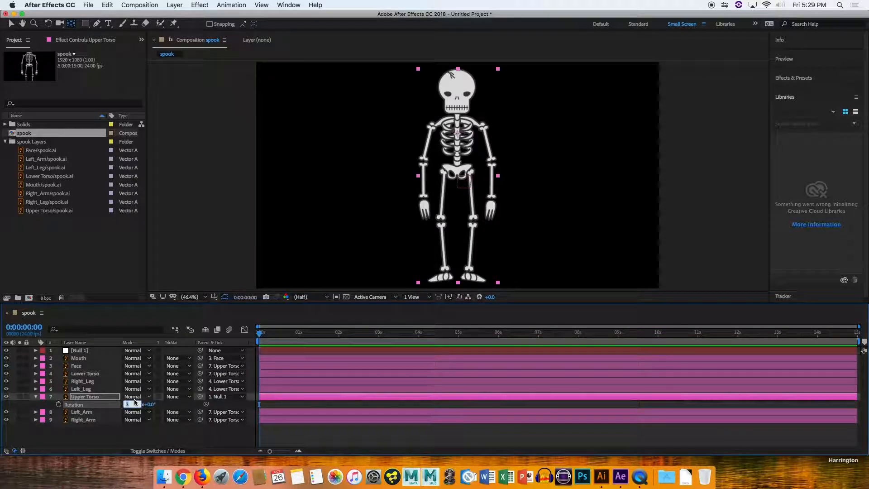
# Try scaling all body-part layers together through their Scale properties, then undo the change.
pyautogui.click(36, 397)
pyautogui.press('s')
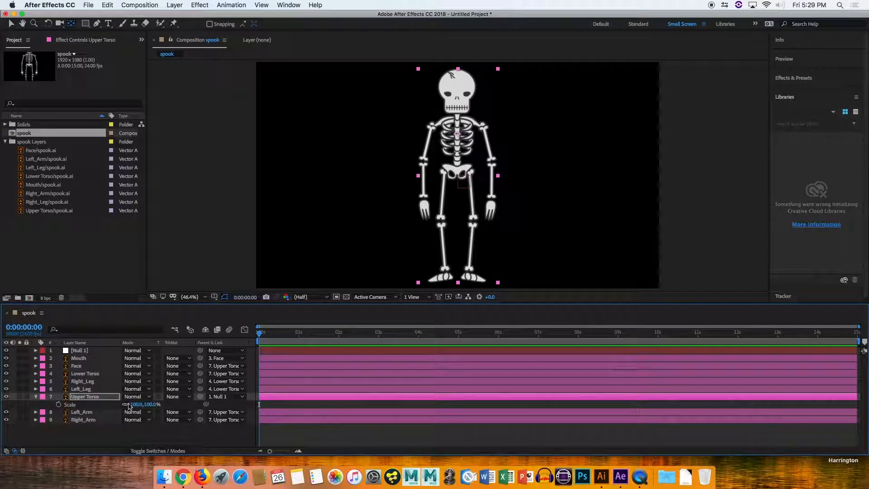
pyautogui.click(84, 419)
pyautogui.click(89, 360)
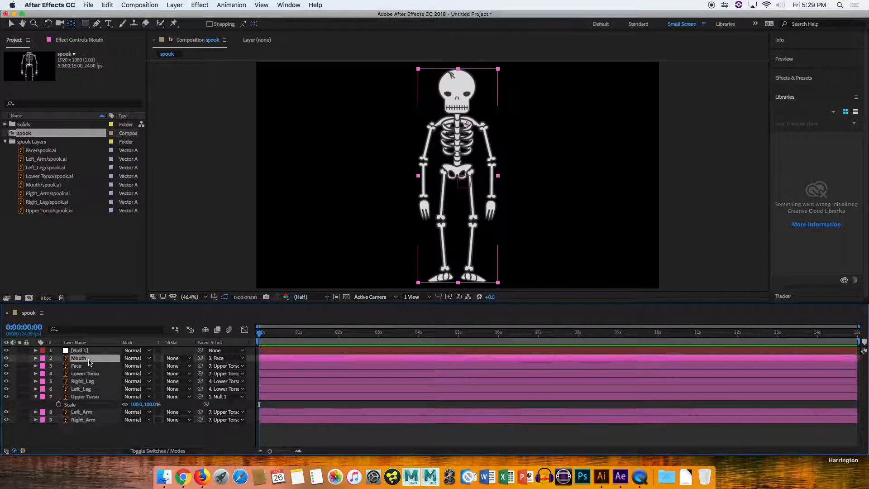
pyautogui.keyDown('shift'); pyautogui.click(84, 422); pyautogui.keyUp('shift')
pyautogui.press('s')
pyautogui.moveTo(152, 413); pyautogui.dragTo(154, 372)
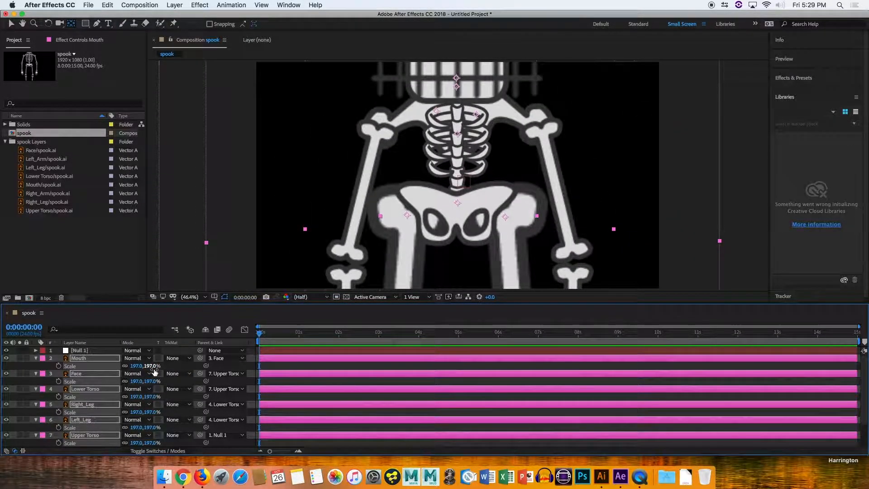
pyautogui.press('super+z')
pyautogui.press('s')
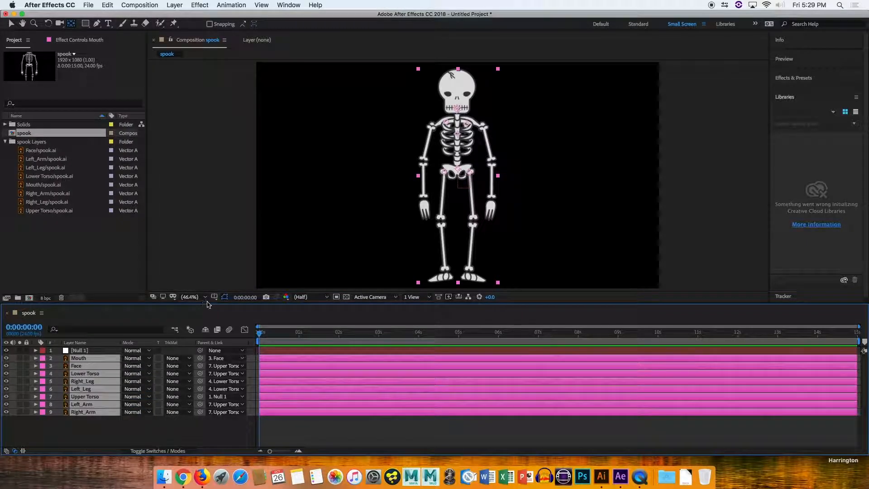
# Enlarge the timeline panel by moving its boundary with the composition viewer upward.
pyautogui.moveTo(207, 303); pyautogui.dragTo(207, 260)
pyautogui.click(178, 397)
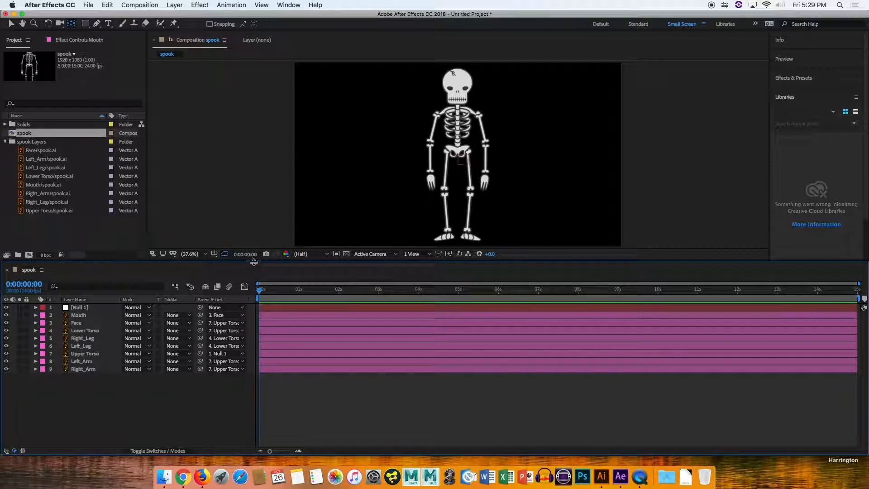
# Show the layer switches and turn on Continuously Rasterize for the skeleton's vector layers.
pyautogui.click(154, 451)
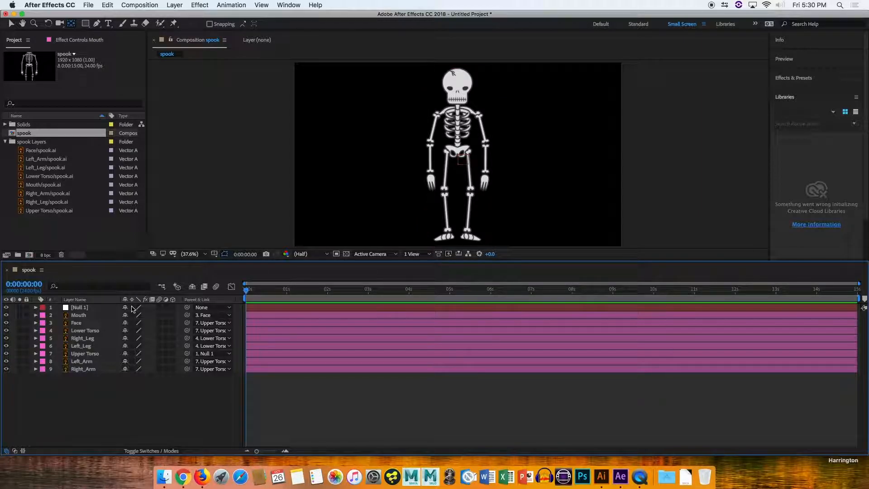
pyautogui.moveTo(133, 309); pyautogui.dragTo(134, 334)
# Scale the Null 1 layer to 50% so the whole skeleton shrinks.
pyautogui.click(82, 307)
pyautogui.press('s')
pyautogui.moveTo(149, 314)
pyautogui.mouseDown()
pyautogui.moveTo(190, 316)
pyautogui.moveTo(135, 318)
pyautogui.mouseUp()
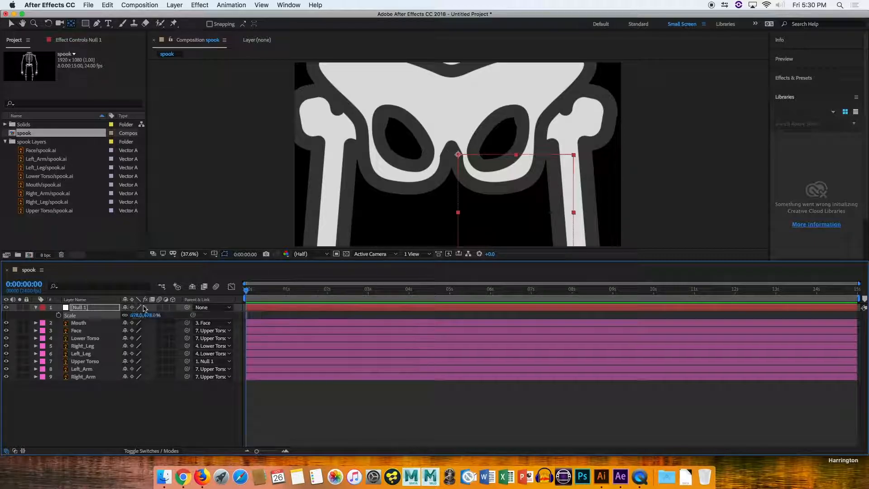
pyautogui.moveTo(154, 315); pyautogui.dragTo(484, 315)
pyautogui.click(155, 315)
pyautogui.write('100')
pyautogui.press('Return')
pyautogui.moveTo(153, 317); pyautogui.dragTo(136, 320)
pyautogui.click(148, 316)
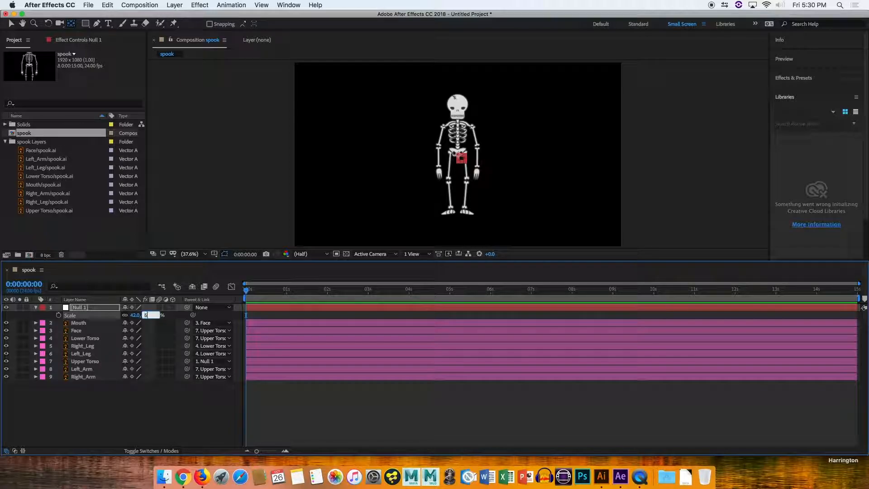
pyautogui.write('50')
pyautogui.press('Return')
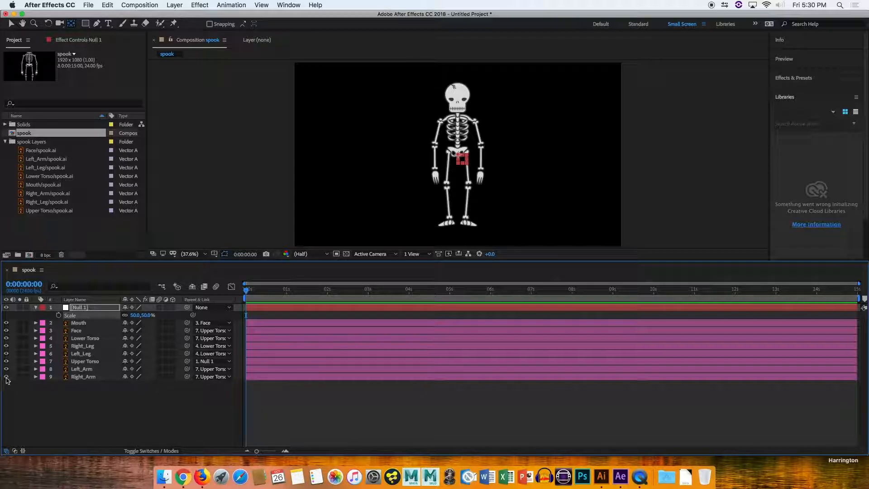
# Change the Upper Torso layer's label color to Lavender.
pyautogui.click(43, 362)
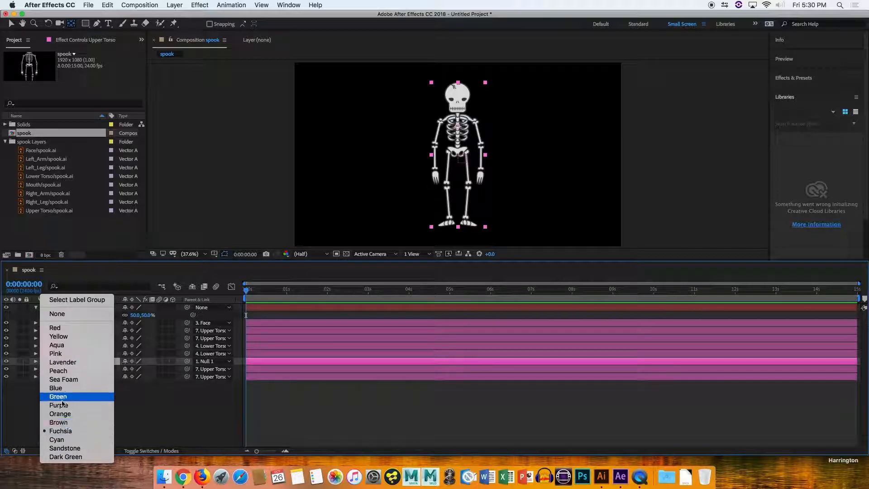
pyautogui.click(70, 362)
pyautogui.click(166, 409)
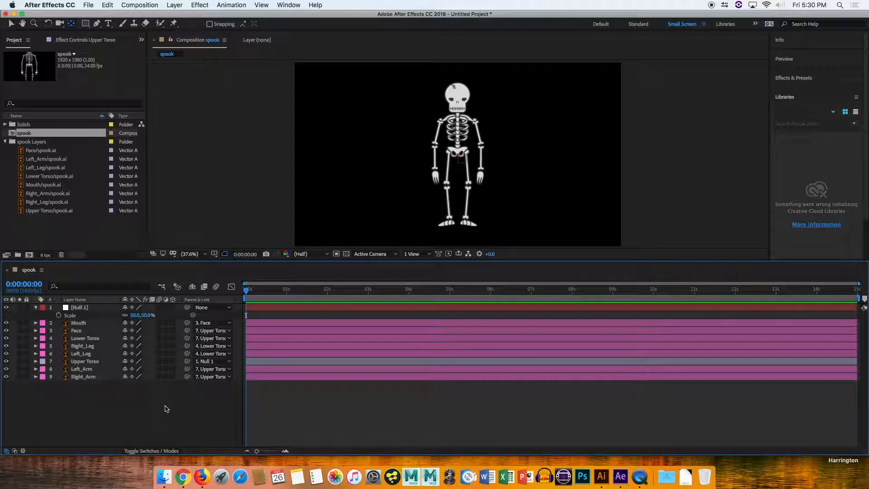
# Switch to Finder and preview the background images in the project's BG folder.
pyautogui.click(164, 475)
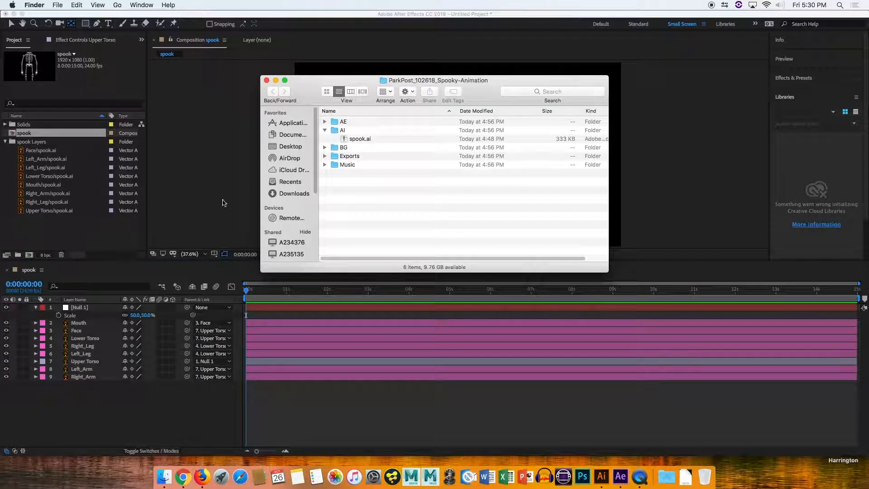
pyautogui.click(324, 129)
pyautogui.click(324, 138)
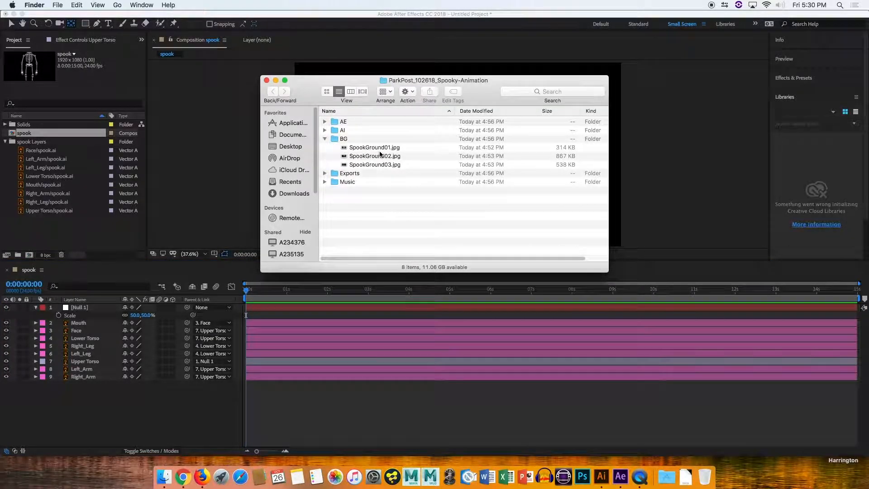
pyautogui.click(360, 148)
pyautogui.press('space')
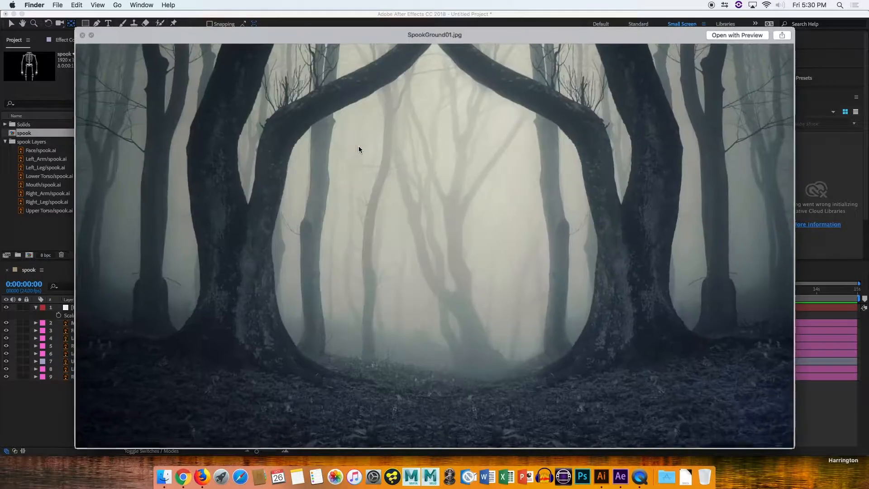
pyautogui.press('Down')
pyautogui.press('Down')
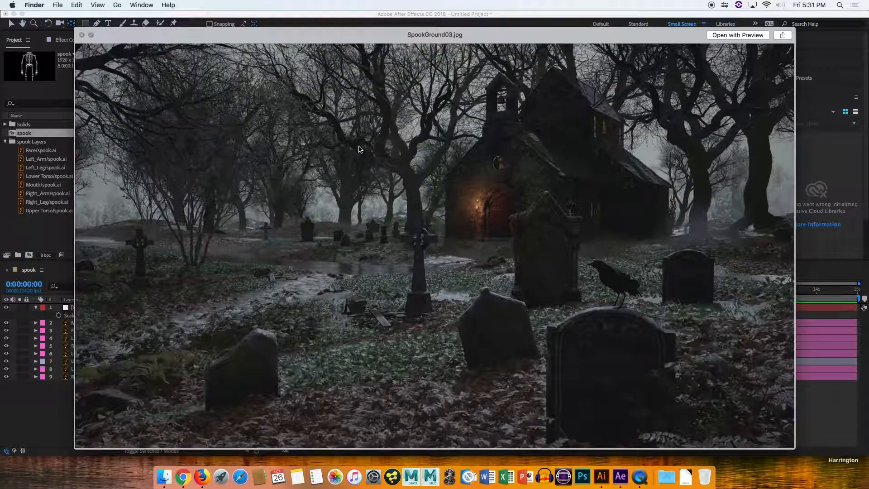
pyautogui.press('Down')
pyautogui.press('Up')
pyautogui.press('Up')
pyautogui.press('Up')
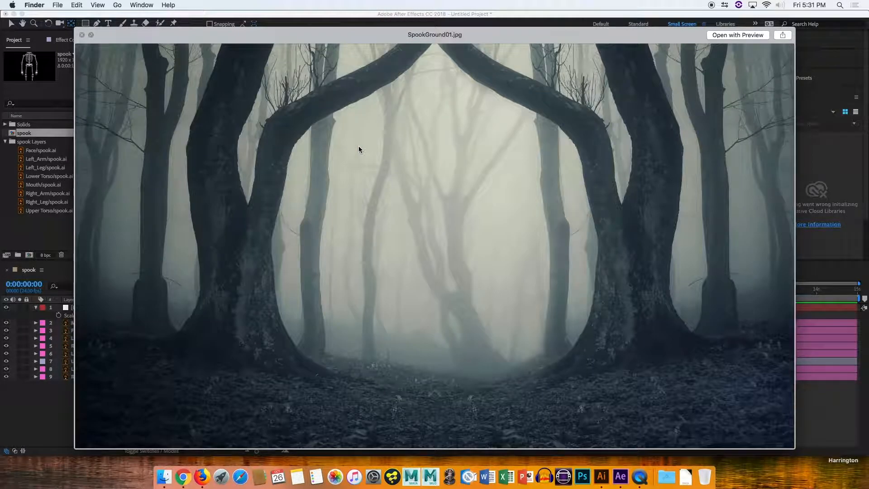
pyautogui.press('space')
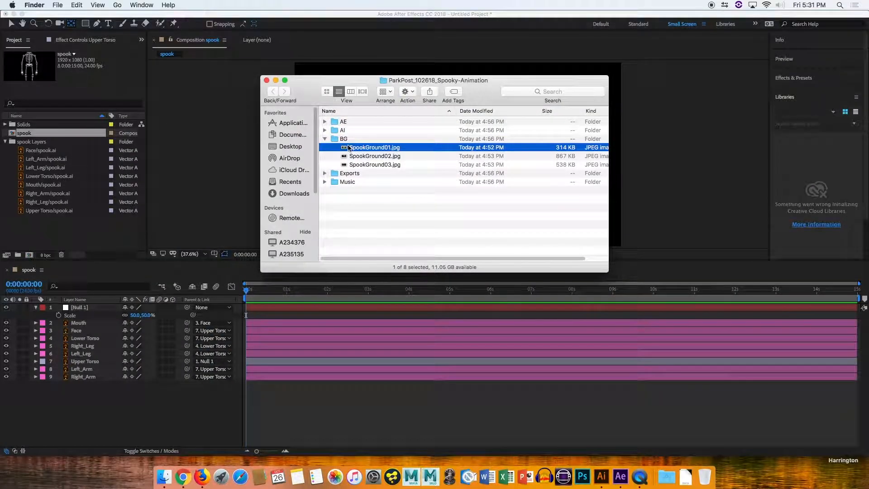
pyautogui.click(324, 139)
pyautogui.moveTo(341, 142); pyautogui.dragTo(56, 231)
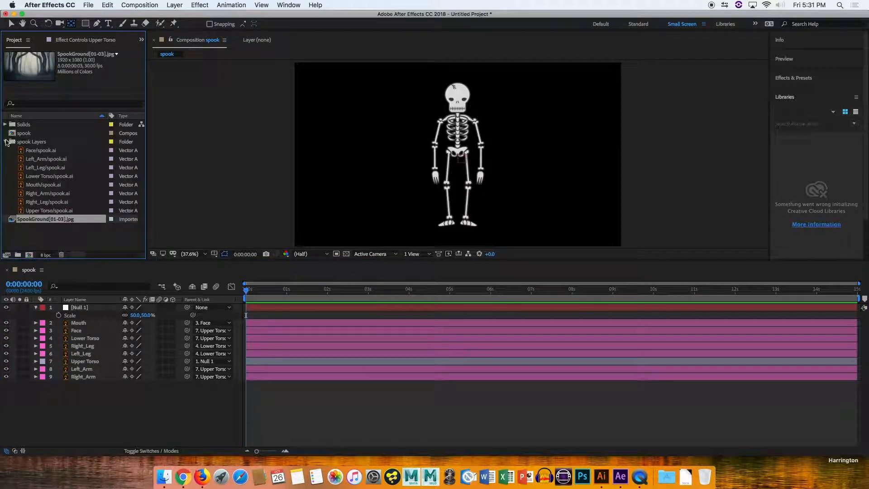
pyautogui.click(6, 142)
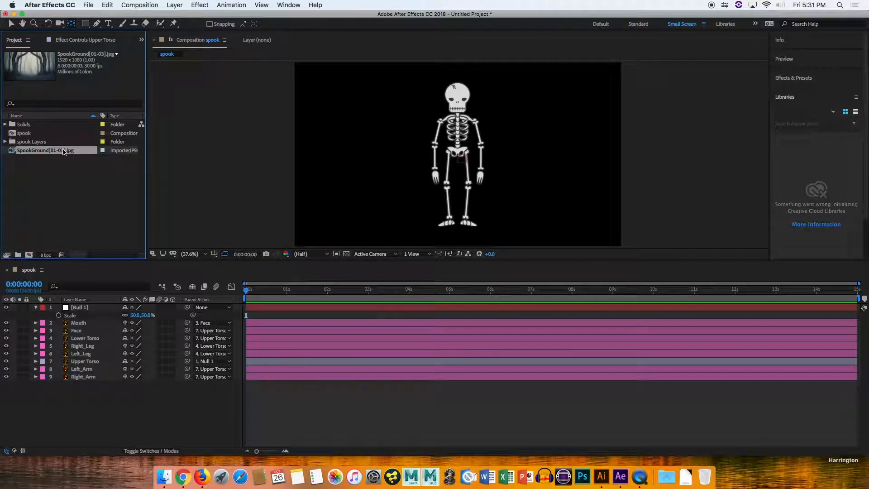
pyautogui.press('Delete')
# Import the three SpookGround JPG images from the BG folder into the project.
pyautogui.click(163, 475)
pyautogui.click(343, 139)
pyautogui.click(325, 138)
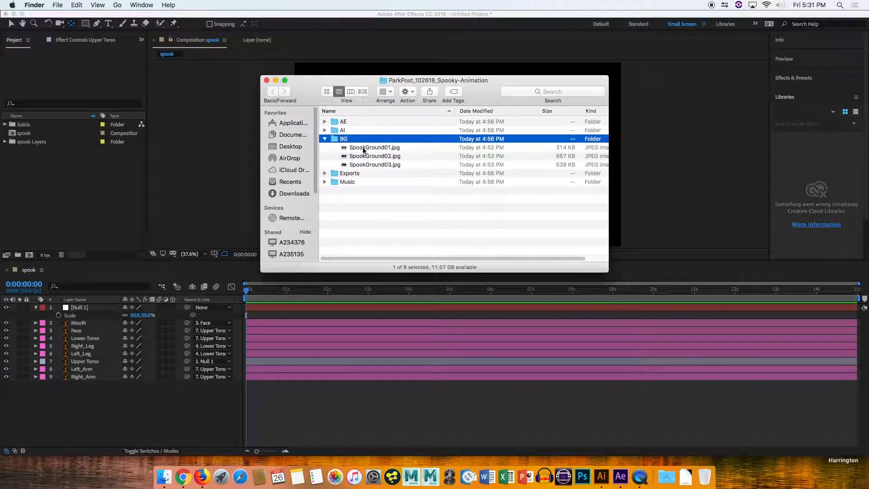
pyautogui.click(364, 148)
pyautogui.moveTo(367, 165); pyautogui.dragTo(79, 209)
pyautogui.click(79, 210)
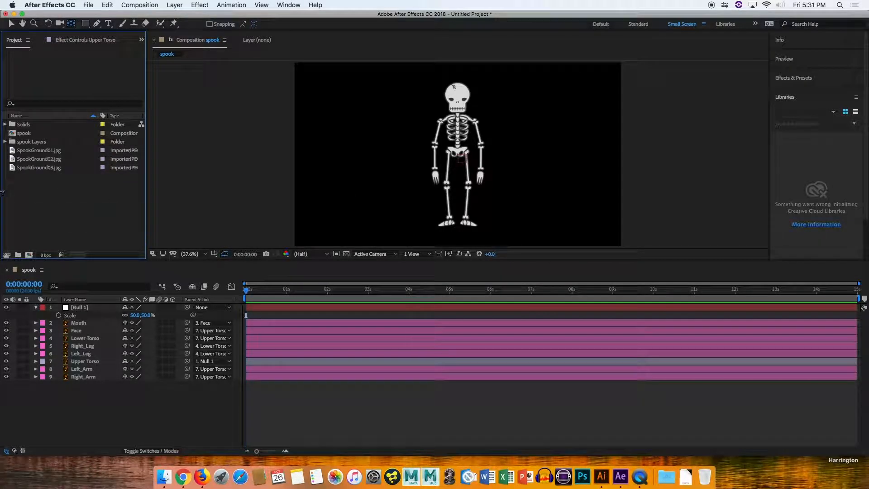
# Create a project folder named BG and move the three background images into it.
pyautogui.click(17, 255)
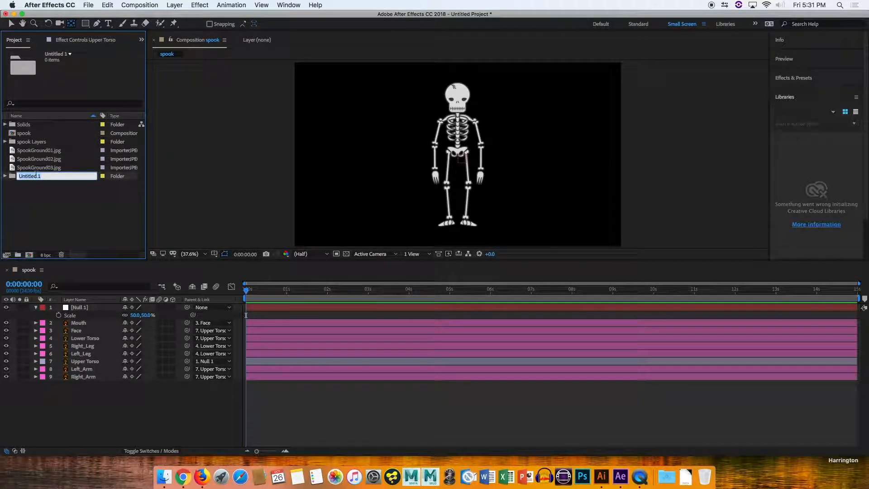
pyautogui.write('BG')
pyautogui.press('Return')
pyautogui.moveTo(50, 187); pyautogui.dragTo(27, 125)
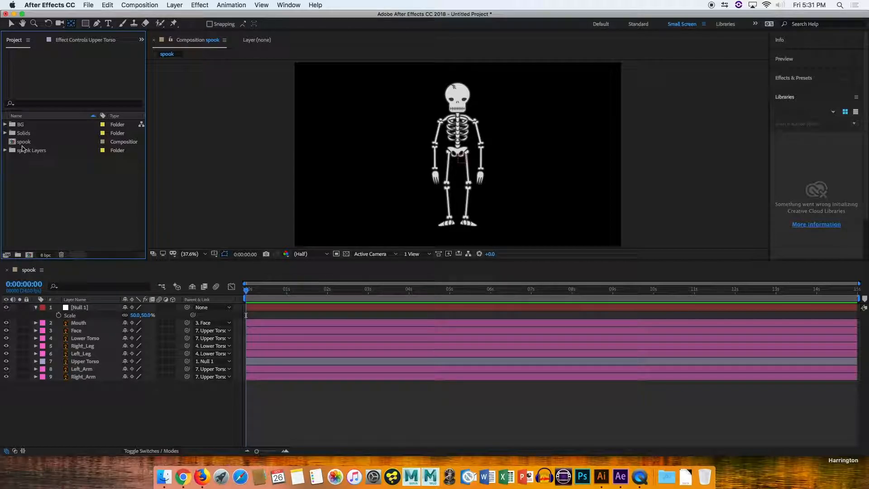
pyautogui.click(5, 151)
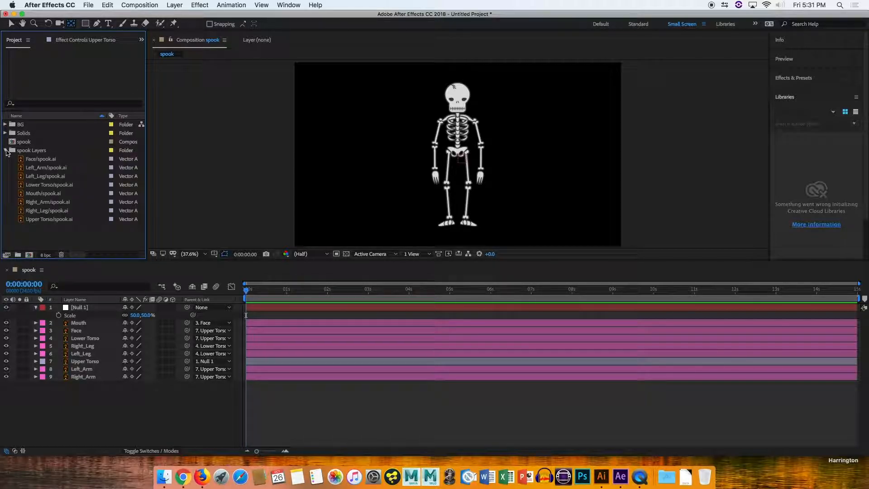
pyautogui.click(5, 151)
pyautogui.click(5, 134)
pyautogui.click(5, 133)
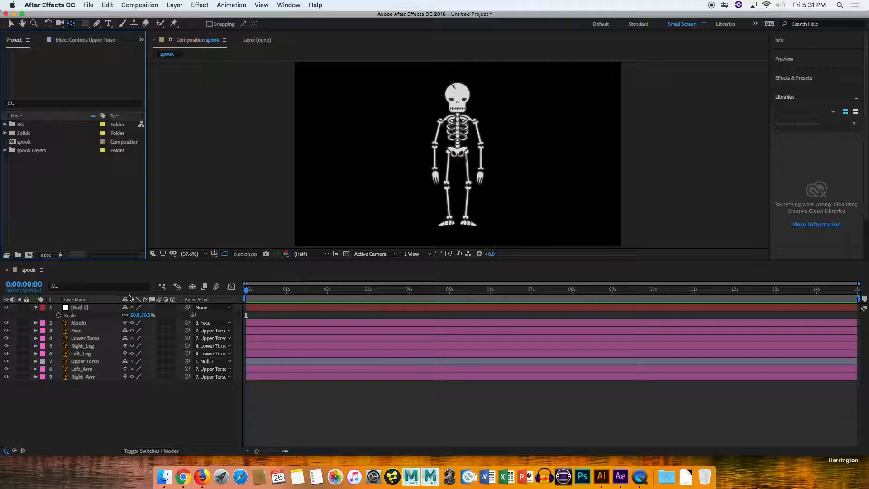
# Add SpookGround01.jpg to the spook composition as the bottom layer.
pyautogui.click(5, 124)
pyautogui.moveTo(28, 130); pyautogui.dragTo(50, 183)
pyautogui.click(51, 183)
pyautogui.click(37, 133)
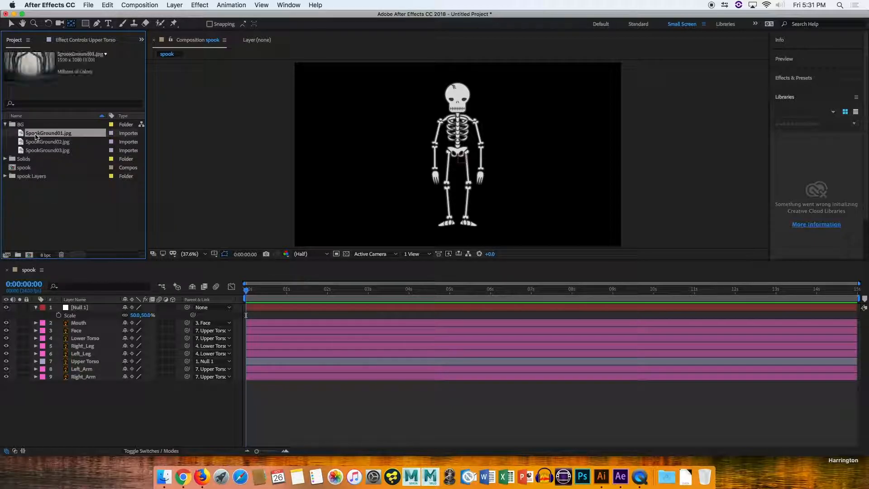
pyautogui.moveTo(36, 133); pyautogui.dragTo(84, 399)
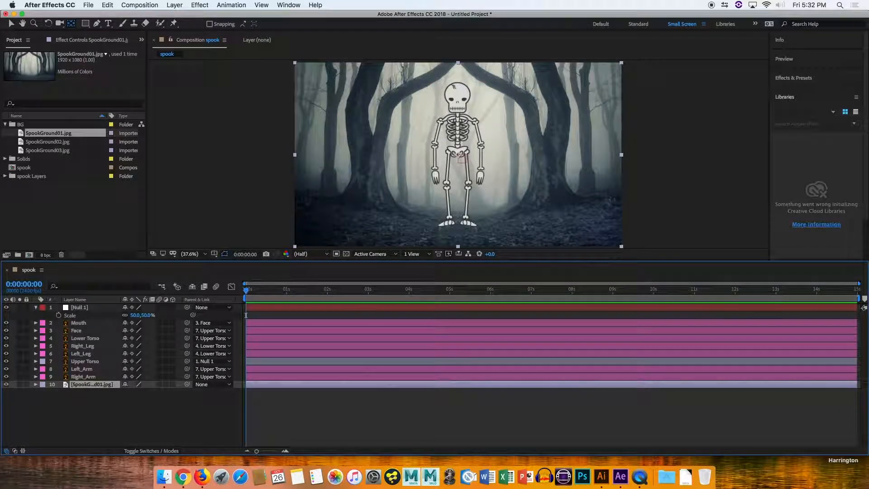
# Apply Gaussian Blur to the background layer and set its Blurriness to 22.3.
pyautogui.click(792, 78)
pyautogui.click(788, 94)
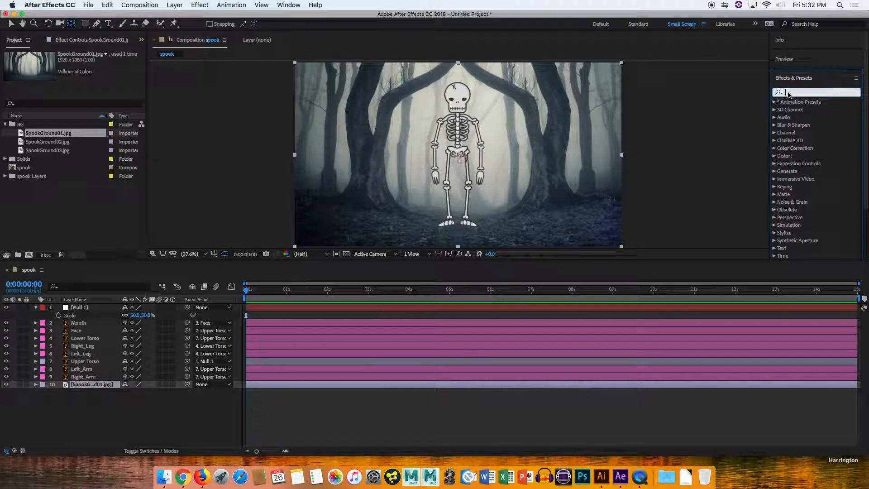
pyautogui.write('blur')
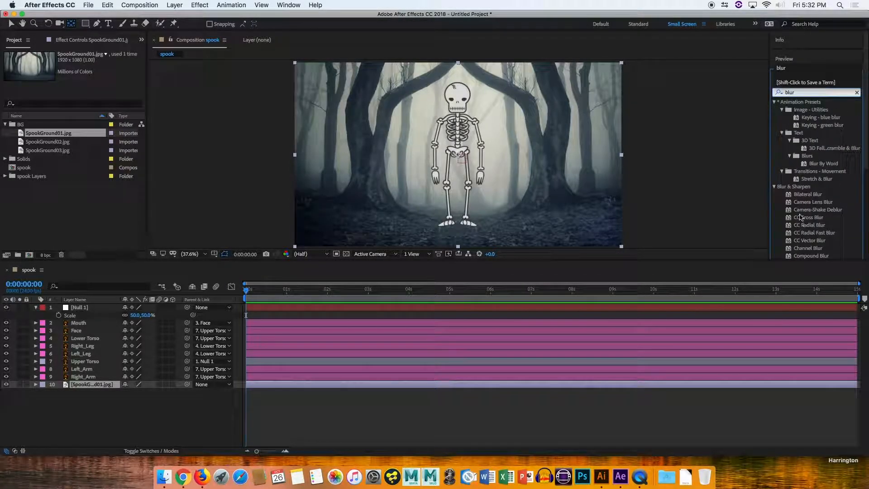
pyautogui.moveTo(865, 161); pyautogui.dragTo(866, 196)
pyautogui.moveTo(814, 222); pyautogui.dragTo(413, 387)
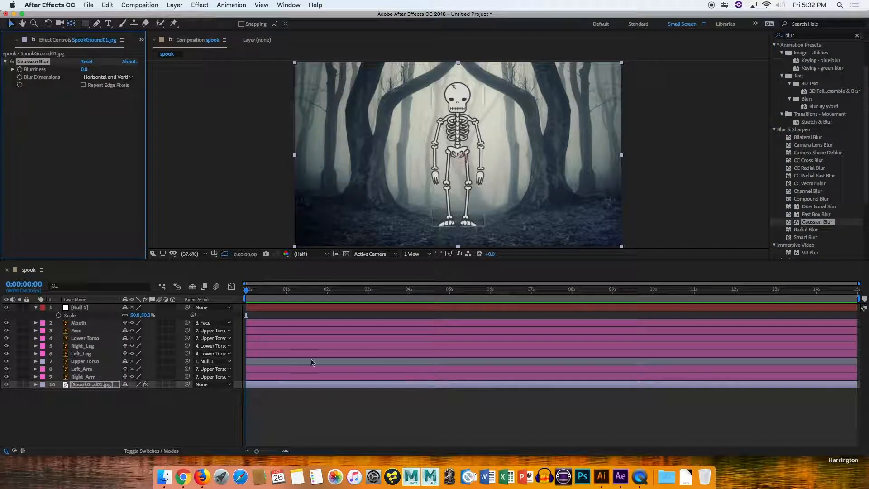
pyautogui.moveTo(84, 73); pyautogui.dragTo(180, 65)
pyautogui.click(187, 199)
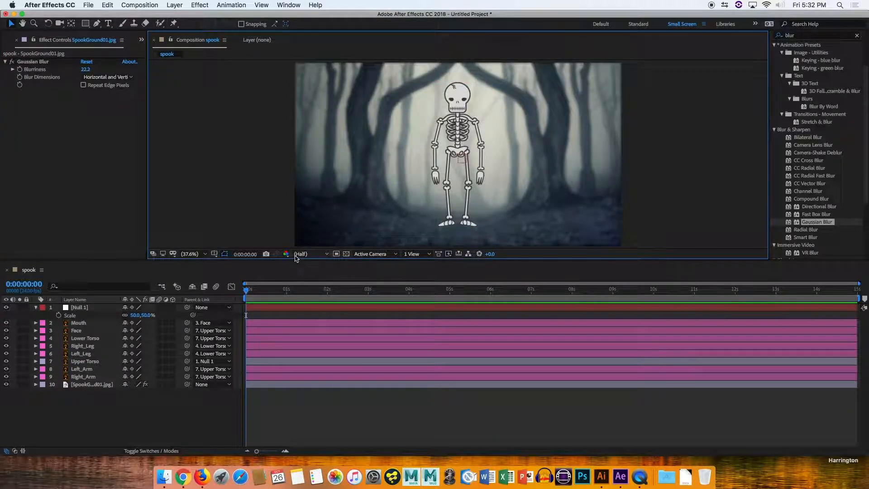
# Rotate the Upper Torso layer to 85° to test how the rig follows.
pyautogui.moveTo(295, 260); pyautogui.dragTo(292, 304)
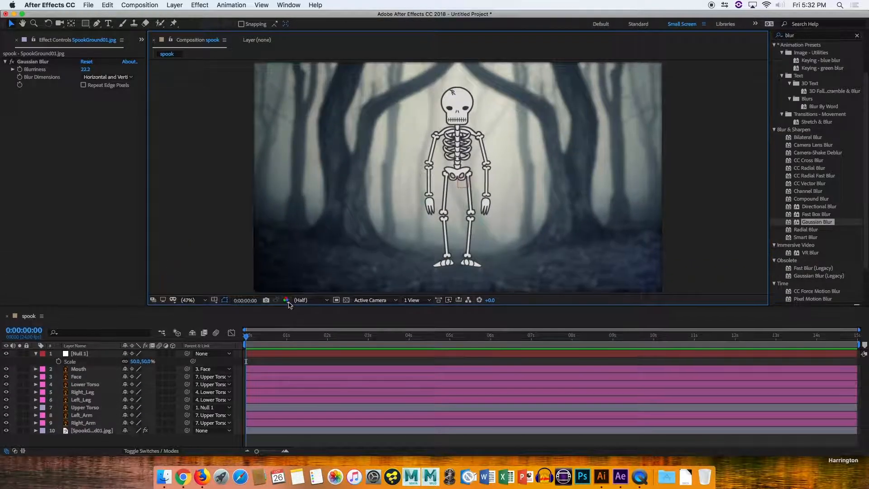
pyautogui.click(35, 354)
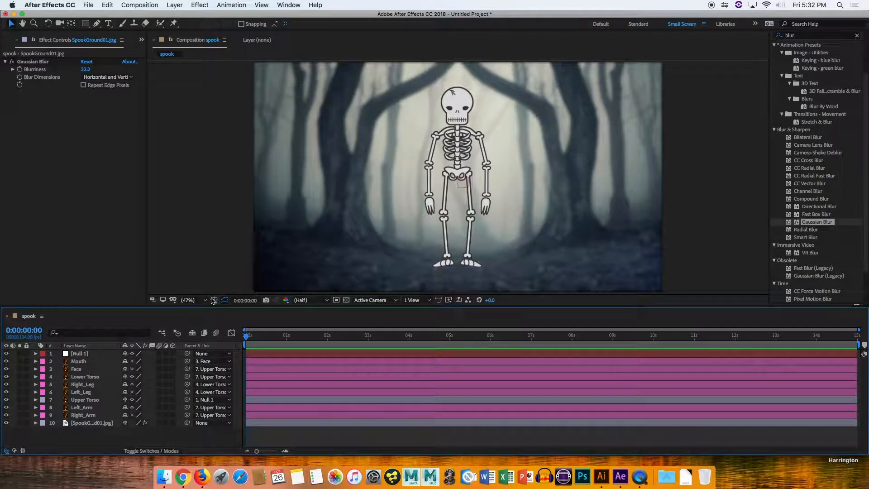
pyautogui.click(86, 400)
pyautogui.press('r')
pyautogui.moveTo(135, 410); pyautogui.dragTo(158, 393)
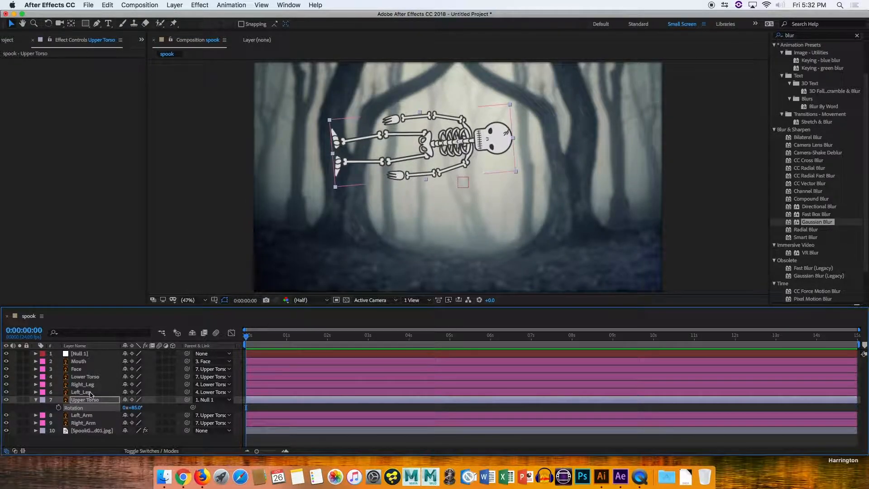
# Rotate the arm layers, setting Left_Arm to about 43° and Right_Arm to about -56°.
pyautogui.click(90, 385)
pyautogui.click(90, 377)
pyautogui.click(94, 384)
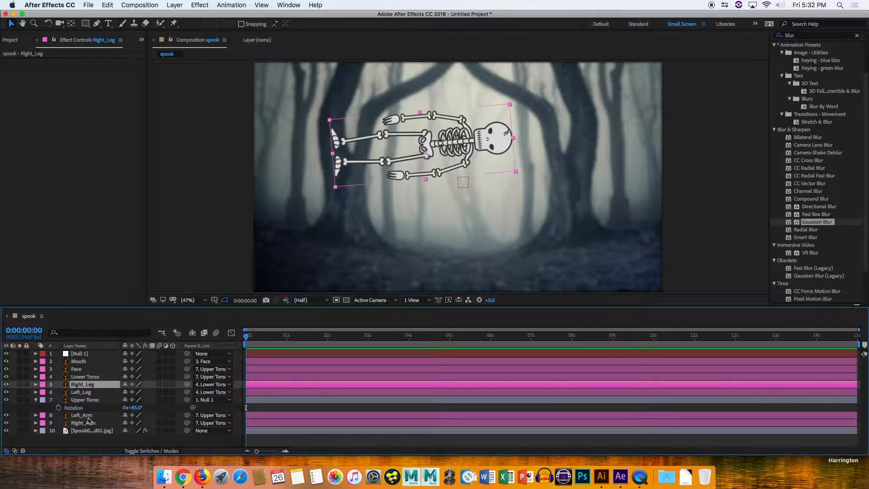
pyautogui.click(107, 423)
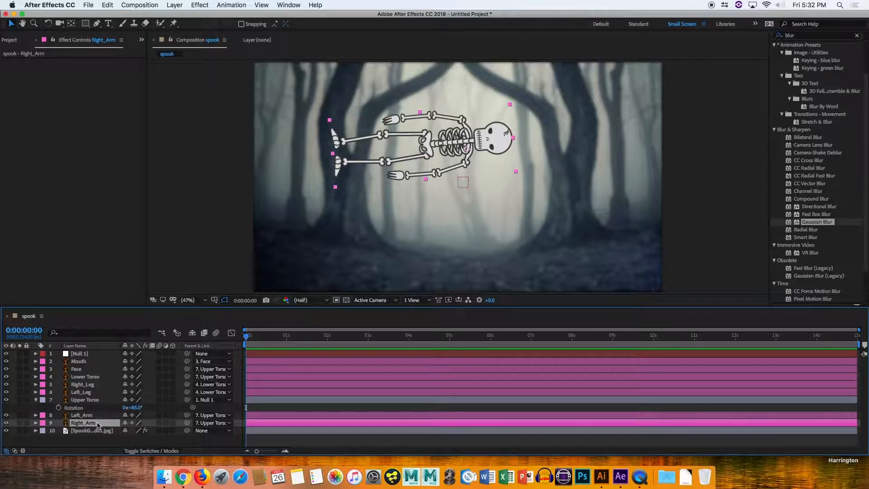
pyautogui.press('r')
pyautogui.click(87, 417)
pyautogui.press('r')
pyautogui.click(88, 401)
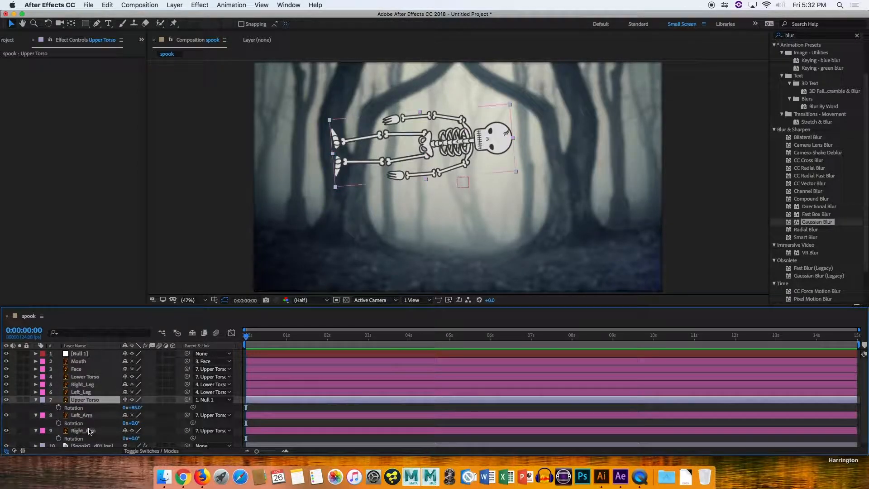
pyautogui.click(37, 415)
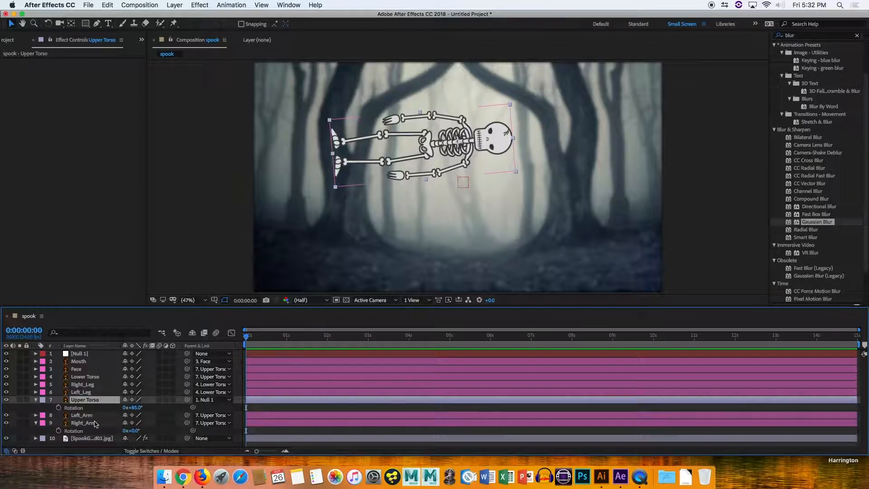
pyautogui.click(93, 416)
pyautogui.press('r')
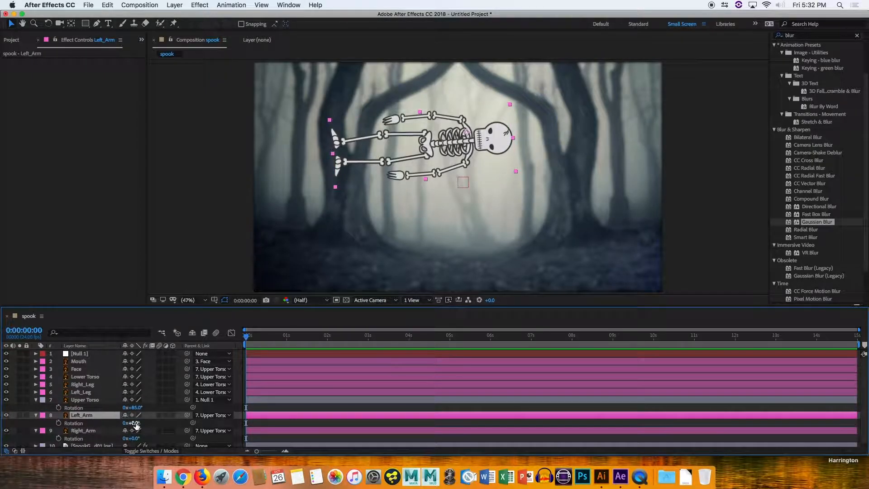
pyautogui.moveTo(136, 424); pyautogui.dragTo(106, 434)
# Rotate the Right_Leg layer to about -93° to test the leg pose.
pyautogui.click(89, 376)
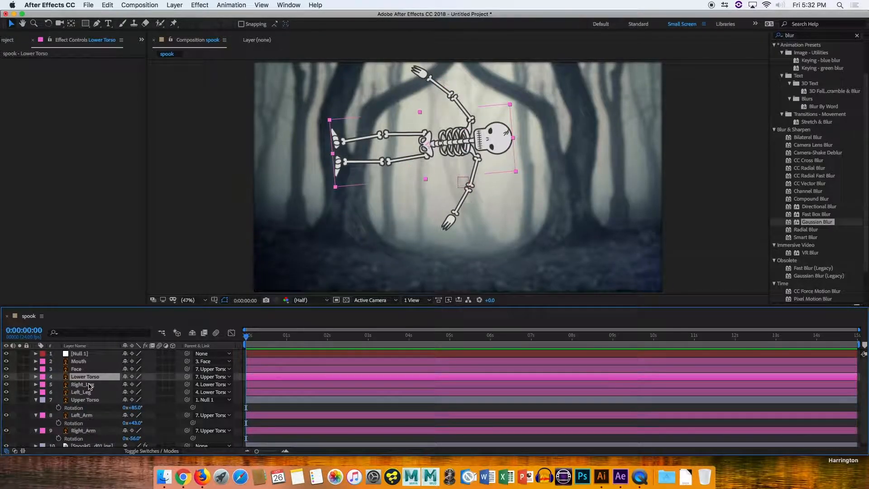
pyautogui.click(91, 385)
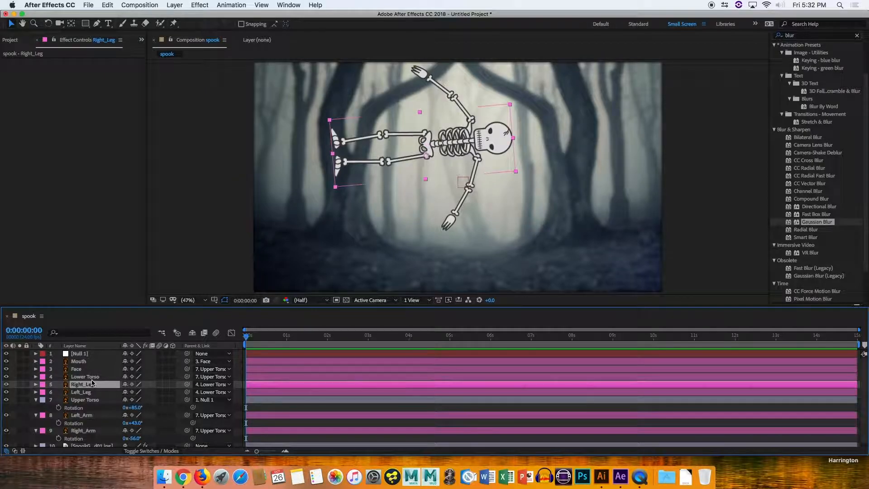
pyautogui.press('r')
pyautogui.moveTo(136, 391); pyautogui.dragTo(87, 390)
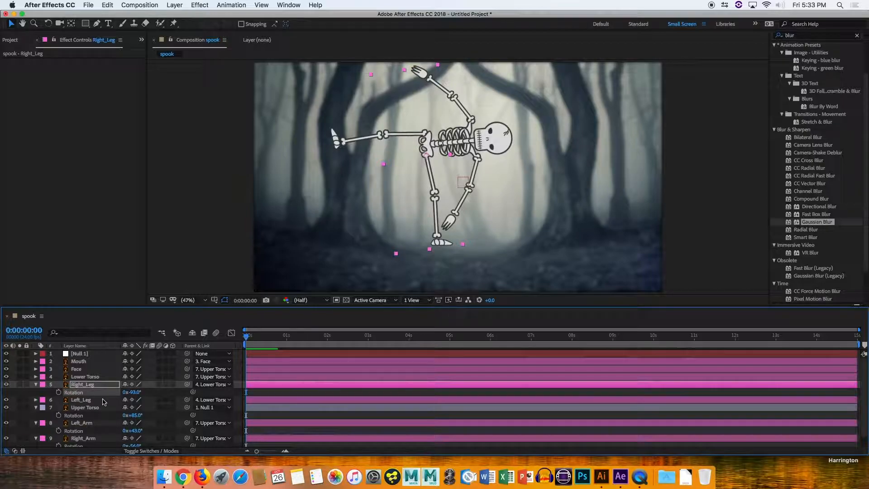
# Rotate Left_Leg to about 139° and readjust Right_Leg's rotation to about -76°.
pyautogui.click(93, 400)
pyautogui.press('r')
pyautogui.moveTo(131, 408); pyautogui.dragTo(190, 400)
pyautogui.moveTo(131, 392); pyautogui.dragTo(205, 293)
# Shift the Upper Torso's position and rotate it to about 66° so the skeleton leans into a crouch.
pyautogui.click(84, 377)
pyautogui.press('r')
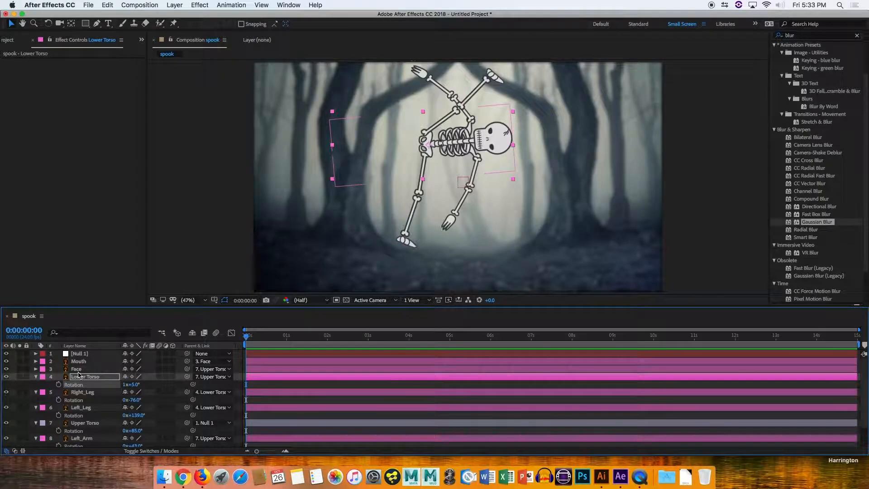
pyautogui.scroll(-1, 95, 402)
pyautogui.click(89, 415)
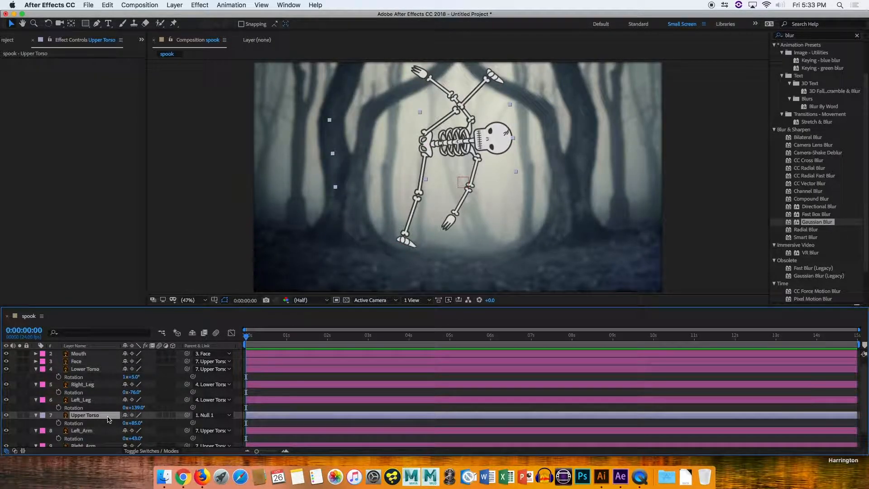
pyautogui.hotkey('shift', 'p')
pyautogui.moveTo(138, 424); pyautogui.dragTo(361, 385)
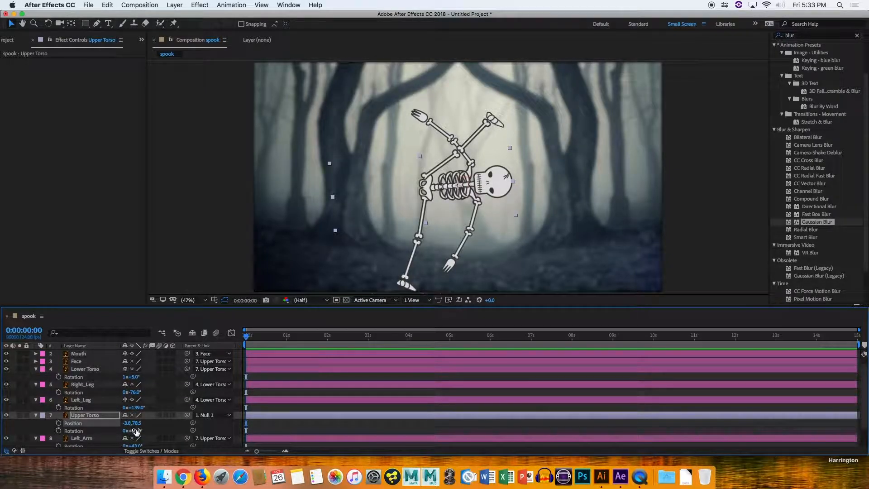
pyautogui.moveTo(137, 429); pyautogui.dragTo(99, 423)
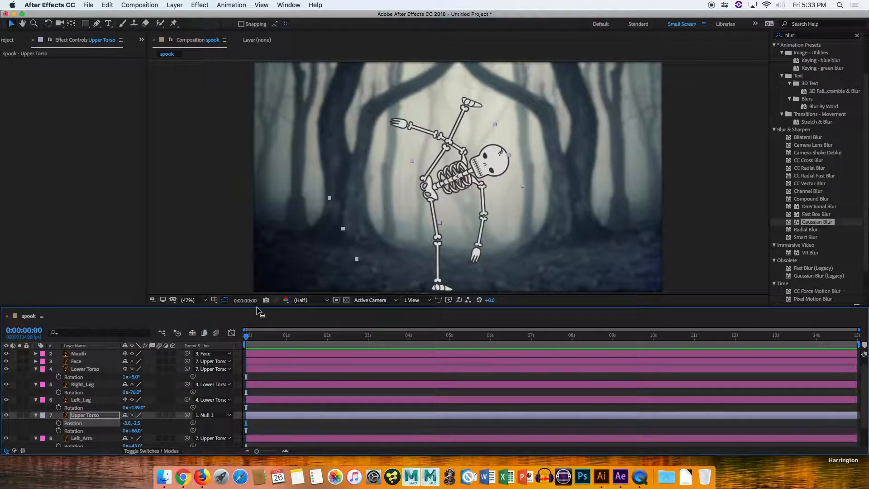
# Enlarge the timeline panel and collapse all layers' open properties.
pyautogui.moveTo(257, 305); pyautogui.dragTo(258, 248)
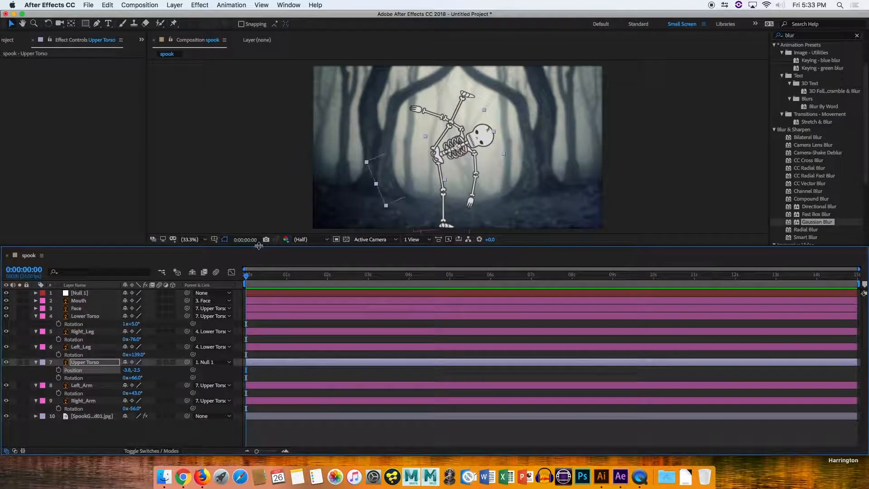
pyautogui.press('super+a')
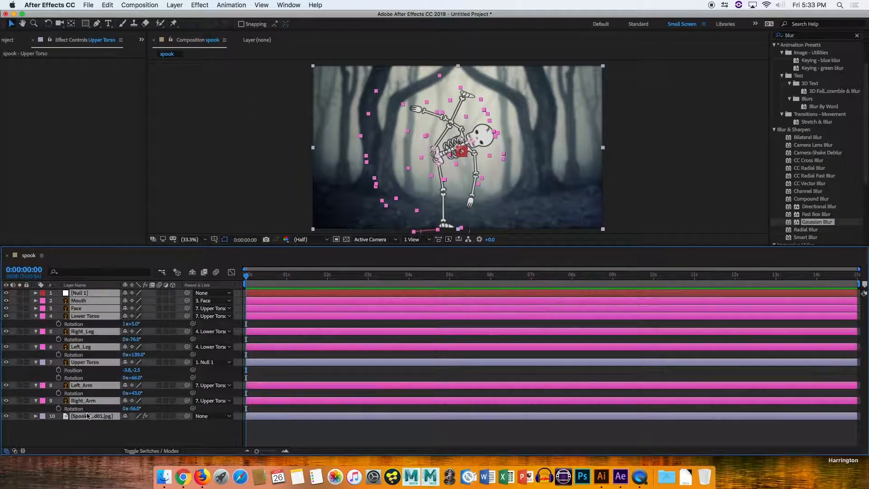
pyautogui.press('u')
pyautogui.click(122, 413)
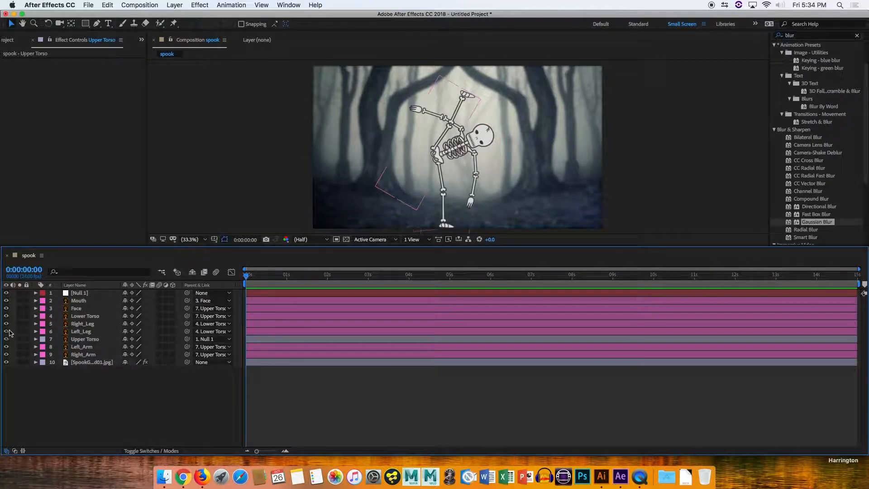
# Start Left_Leg rotation keyframes at 0 seconds and rotate the leg to about -32° at frame 23.
pyautogui.click(84, 332)
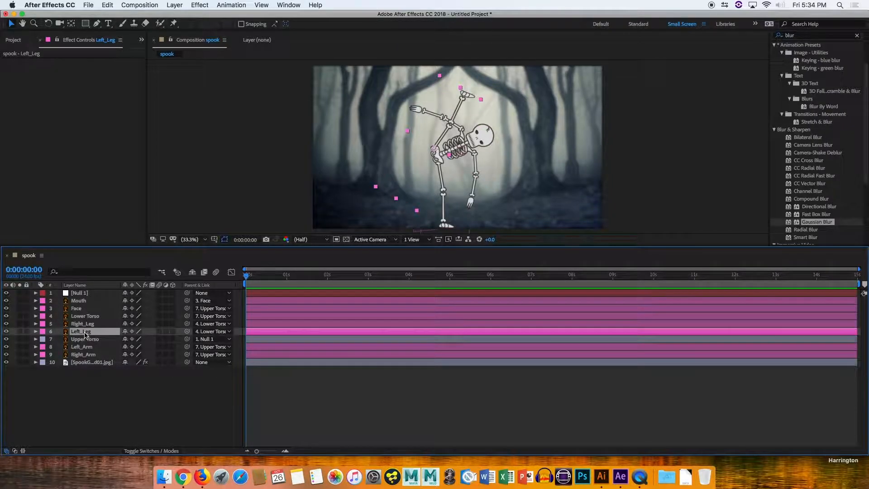
pyautogui.press('r')
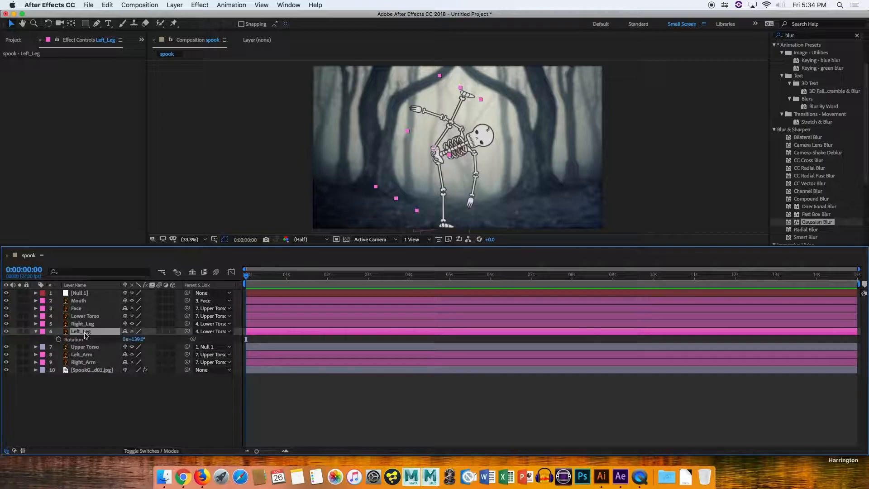
pyautogui.click(58, 339)
pyautogui.moveTo(248, 276); pyautogui.dragTo(286, 278)
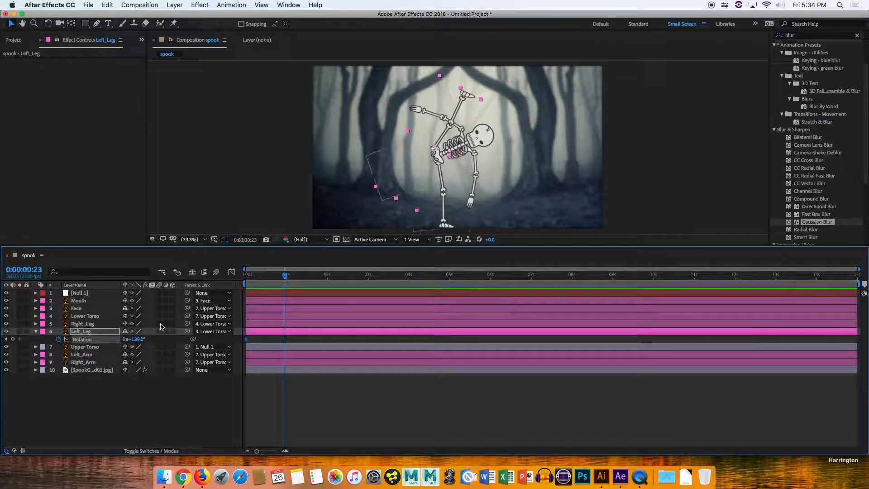
pyautogui.moveTo(139, 339); pyautogui.dragTo(69, 340)
pyautogui.moveTo(282, 275); pyautogui.dragTo(246, 274)
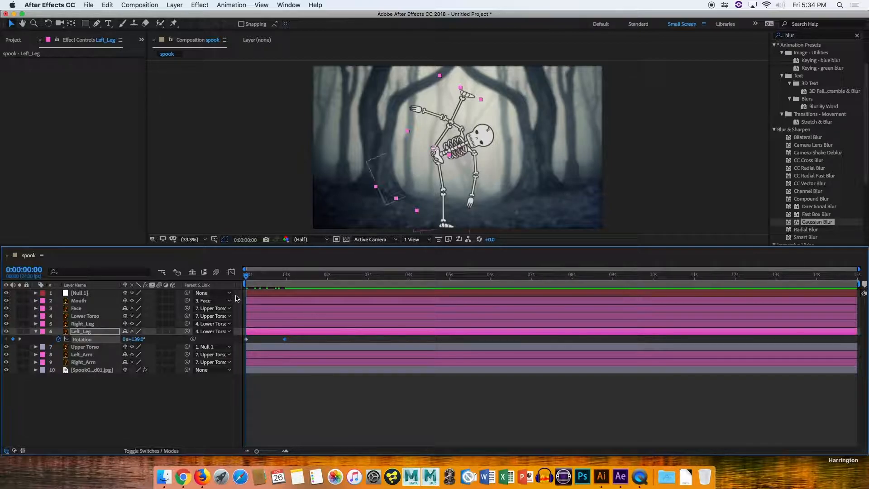
# Set Left_Leg's rotation at the first keyframe to 140°.
pyautogui.click(248, 342)
pyautogui.click(134, 340)
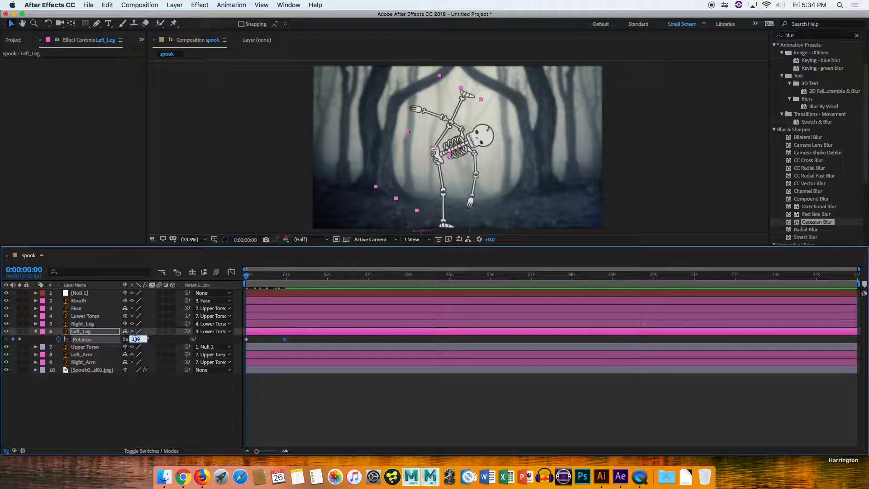
pyautogui.write('140')
pyautogui.press('Return')
# Move Left_Leg's second rotation keyframe earlier to about frame 11 and preview the kick.
pyautogui.moveTo(246, 275); pyautogui.dragTo(215, 262)
pyautogui.press('space')
pyautogui.press('space')
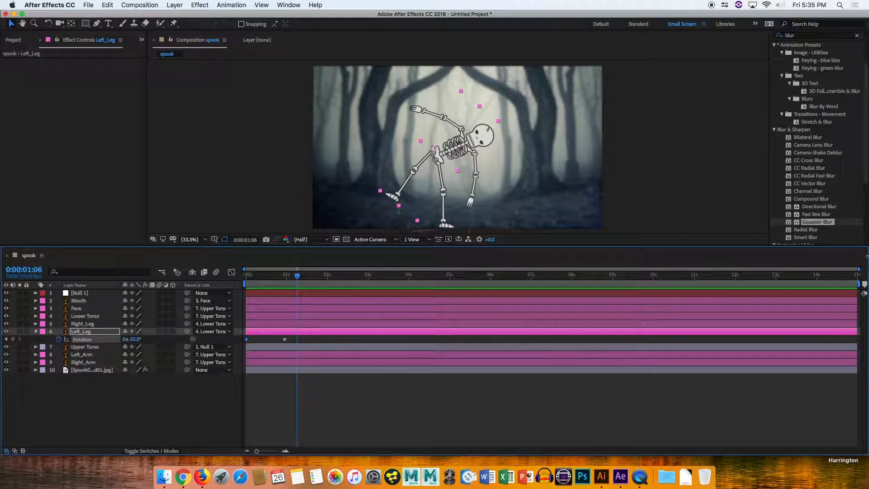
pyautogui.moveTo(285, 339); pyautogui.dragTo(263, 339)
pyautogui.press('Home')
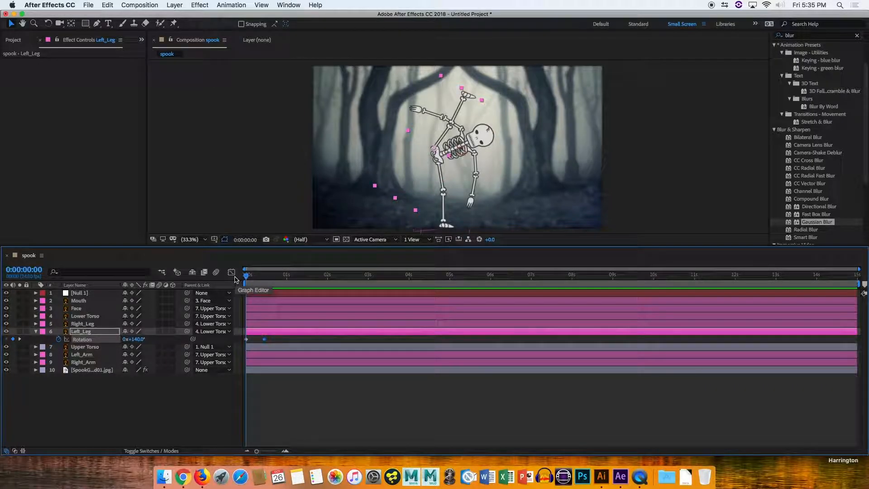
pyautogui.press('space')
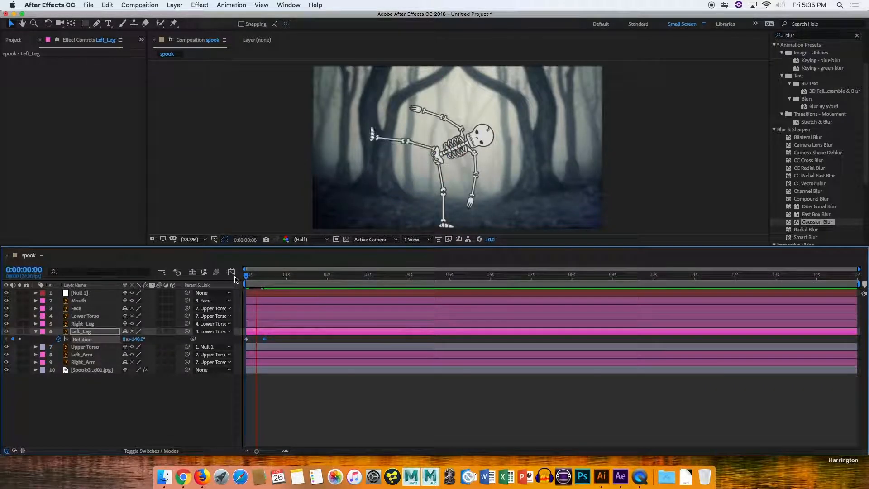
pyautogui.press('space')
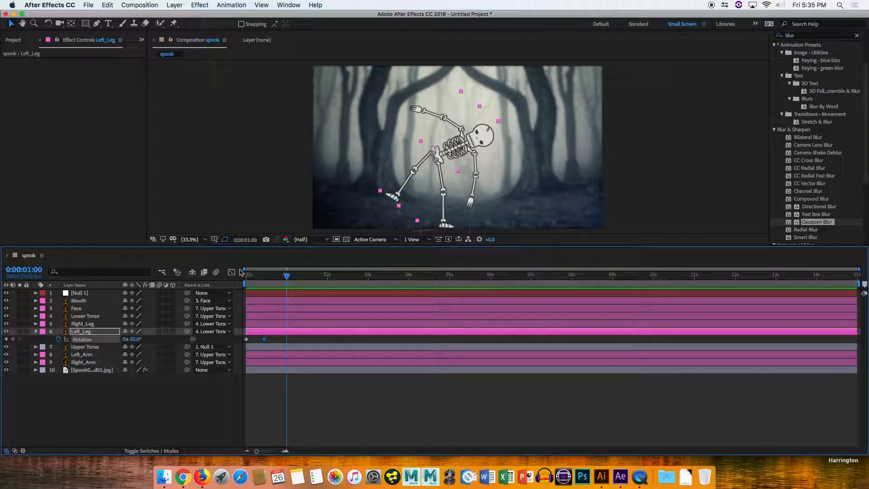
# Add a Lower Torso rotation keyframe at about frame 9.
pyautogui.click(86, 316)
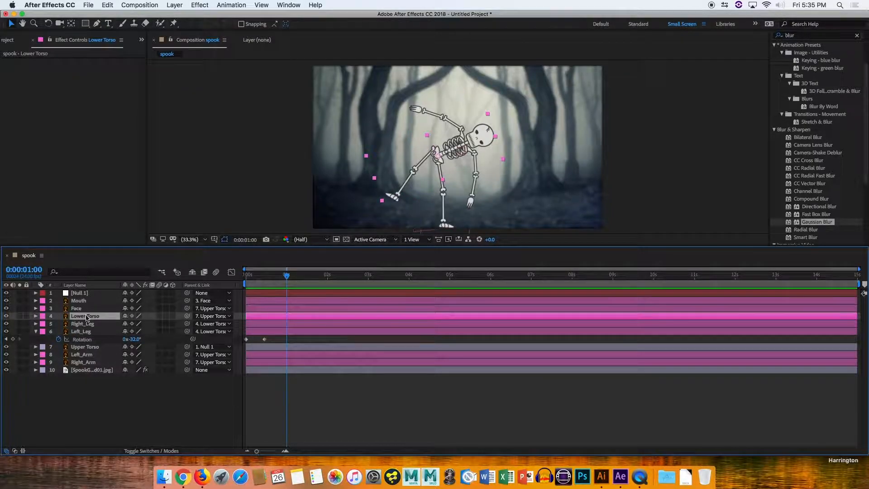
pyautogui.press('r')
pyautogui.moveTo(284, 280); pyautogui.dragTo(261, 280)
pyautogui.click(58, 324)
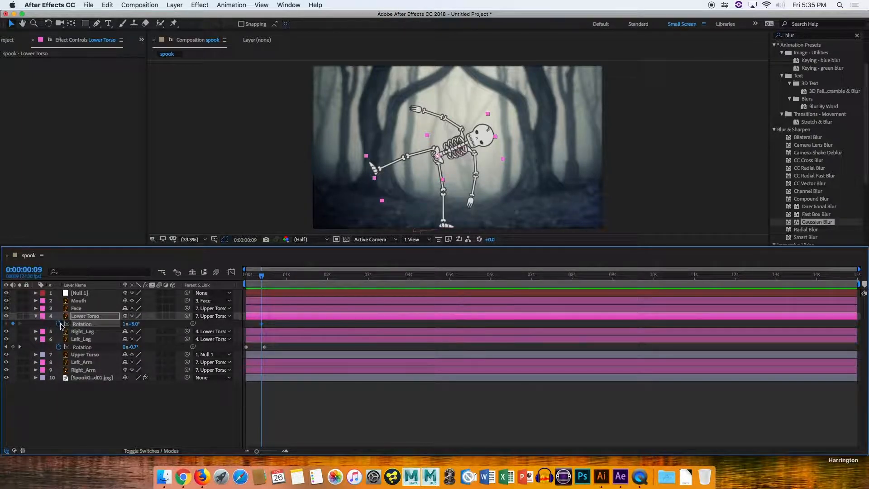
pyautogui.click(125, 324)
pyautogui.press('Return')
# Set Lower Torso's rotation to about 324° at frame 22.
pyautogui.moveTo(272, 277); pyautogui.dragTo(282, 275)
pyautogui.moveTo(137, 324)
pyautogui.mouseDown()
pyautogui.moveTo(147, 323)
pyautogui.moveTo(129, 324)
pyautogui.moveTo(137, 324)
pyautogui.mouseUp()
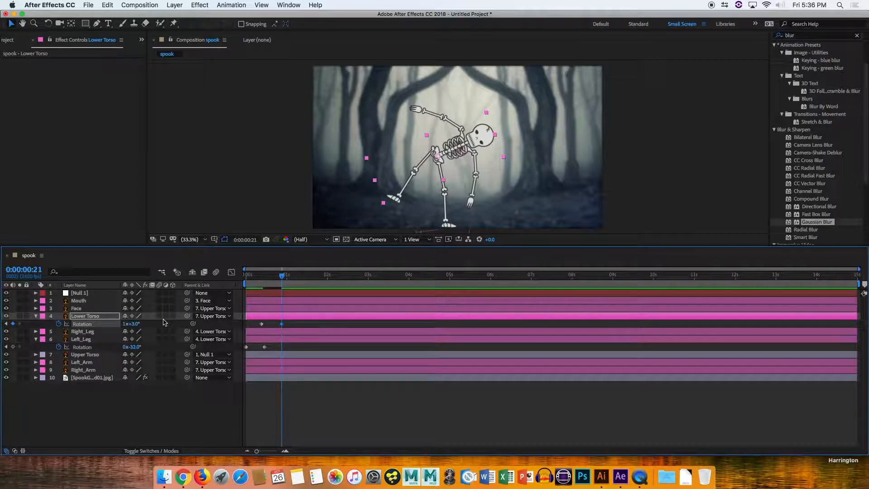
pyautogui.moveTo(284, 277)
pyautogui.mouseDown()
pyautogui.moveTo(246, 275)
pyautogui.moveTo(292, 276)
pyautogui.moveTo(250, 277)
pyautogui.moveTo(255, 284)
pyautogui.moveTo(286, 277)
pyautogui.mouseUp()
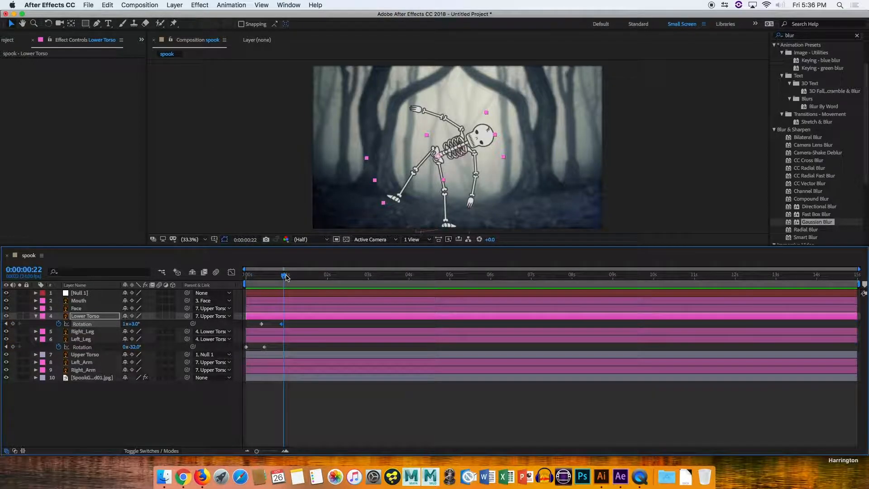
pyautogui.moveTo(133, 324); pyautogui.dragTo(118, 324)
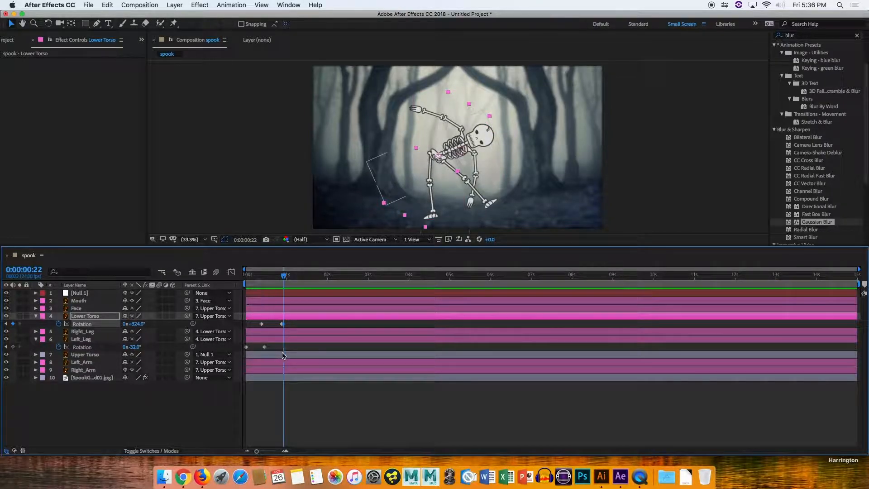
pyautogui.click(7, 324)
pyautogui.click(14, 324)
pyautogui.moveTo(281, 278)
pyautogui.mouseDown()
pyautogui.moveTo(246, 278)
pyautogui.moveTo(290, 277)
pyautogui.mouseUp()
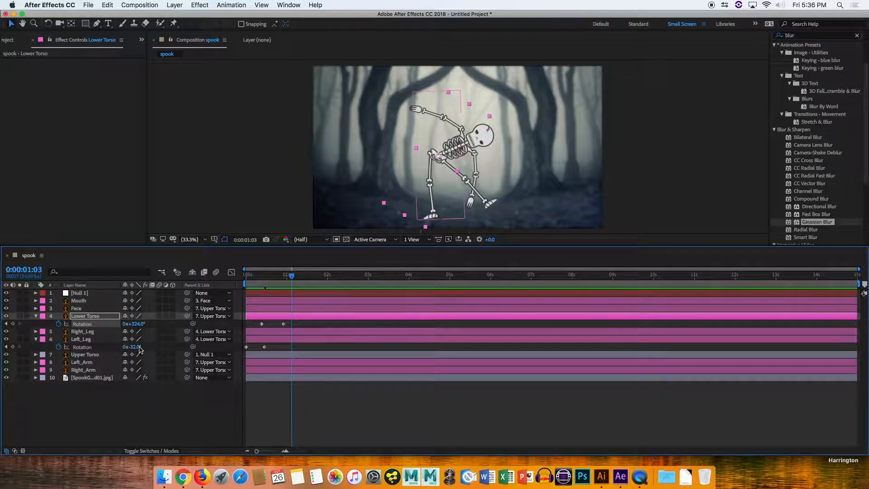
# Set Left_Leg's rotation at its second keyframe to about -11°.
pyautogui.click(6, 347)
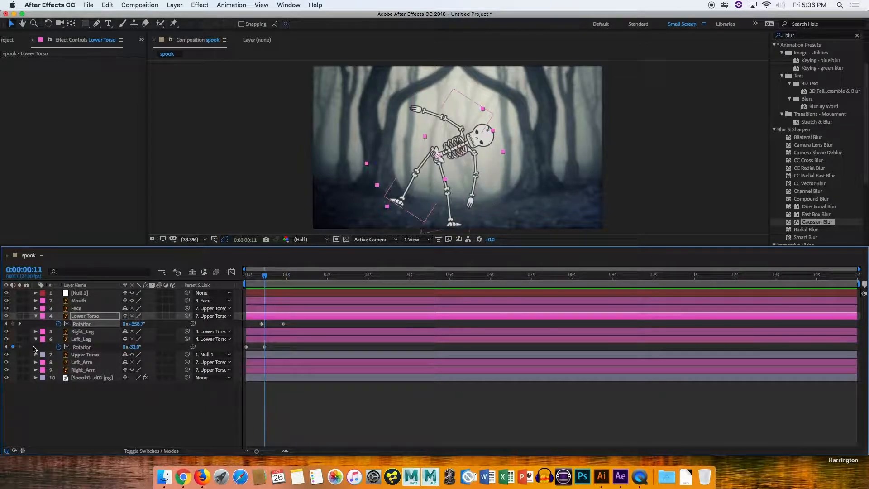
pyautogui.moveTo(132, 346); pyautogui.dragTo(142, 347)
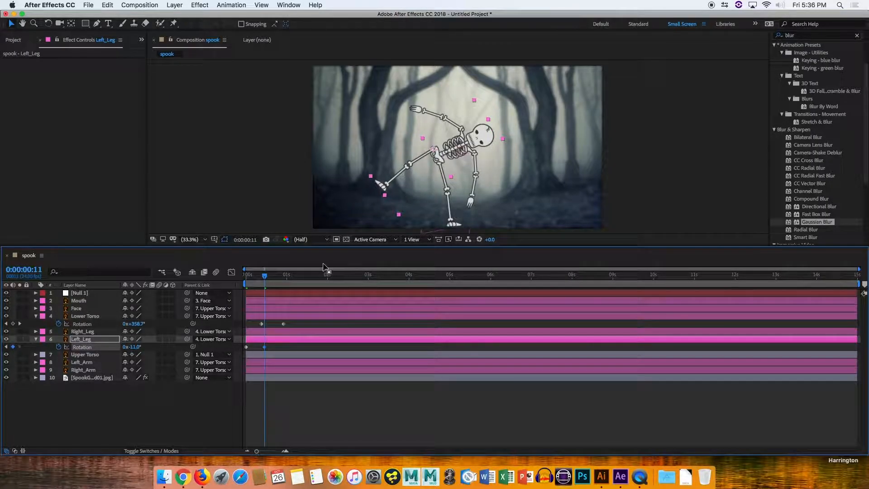
pyautogui.moveTo(264, 277); pyautogui.dragTo(293, 263)
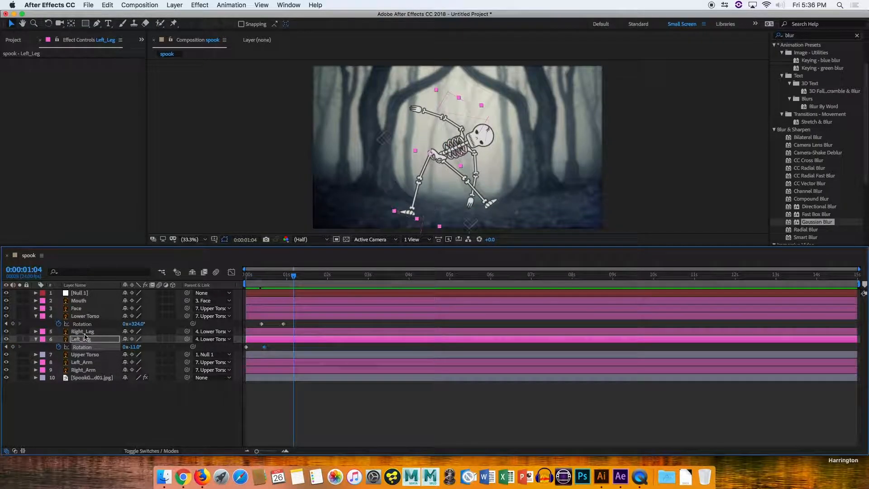
# Remove the Lower Torso's rotation keyframes.
pyautogui.click(84, 355)
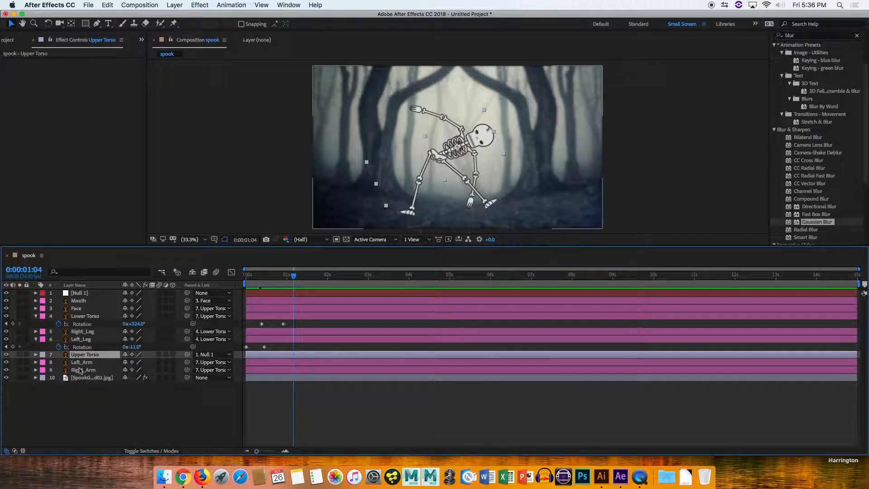
pyautogui.press('r')
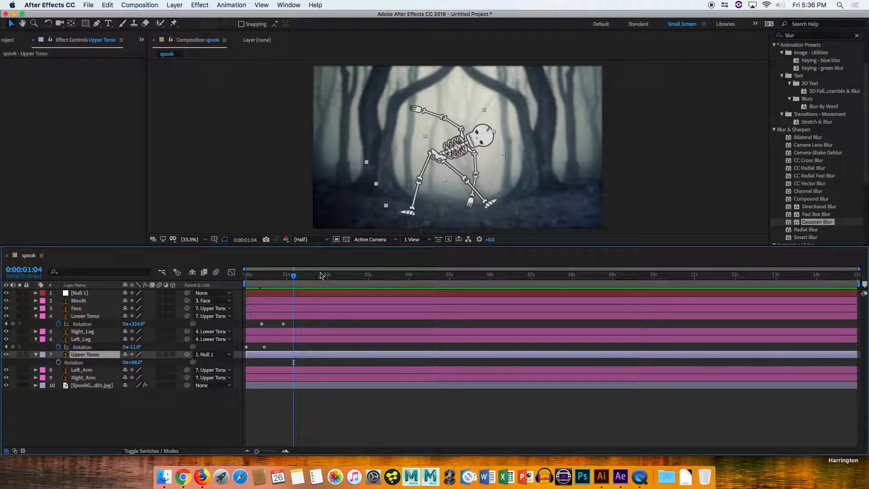
pyautogui.moveTo(295, 278); pyautogui.dragTo(258, 277)
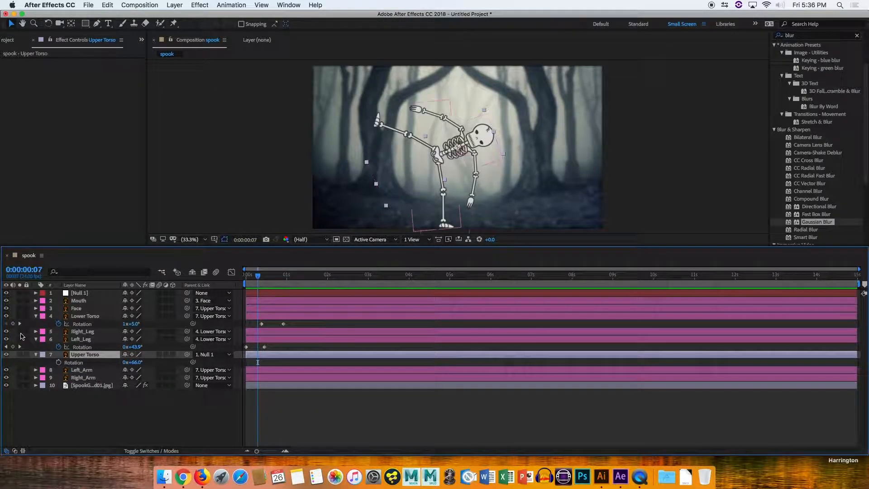
pyautogui.click(58, 324)
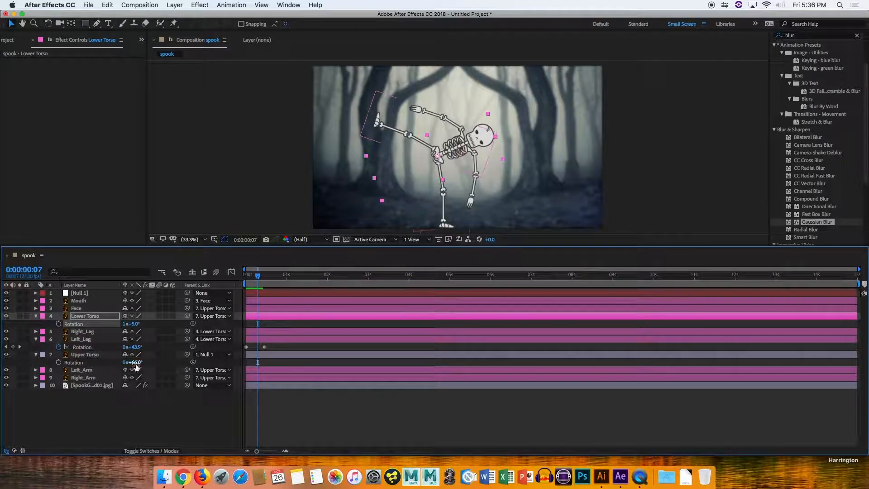
# Keyframe Upper Torso rotation from 66° at frame 7 to about 7° at frame 21.
pyautogui.moveTo(258, 277); pyautogui.dragTo(281, 277)
pyautogui.click(58, 362)
pyautogui.moveTo(135, 363)
pyautogui.mouseDown()
pyautogui.moveTo(155, 363)
pyautogui.moveTo(131, 363)
pyautogui.mouseUp()
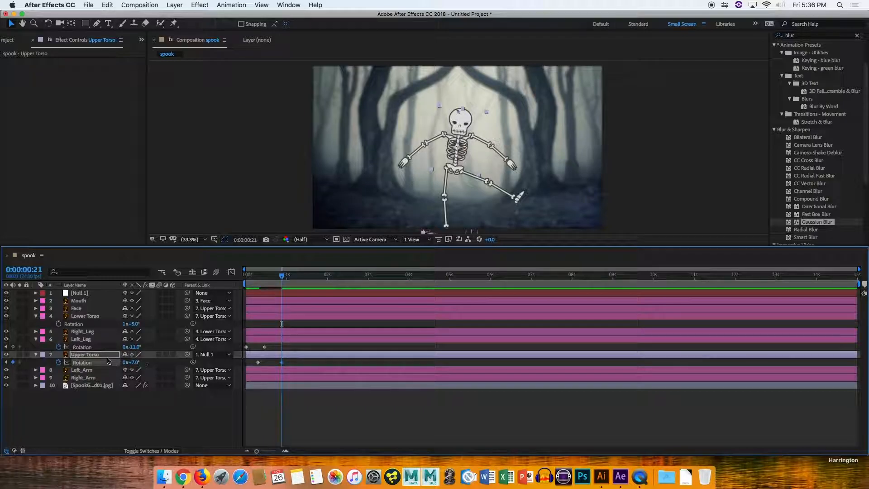
# Add Upper Torso position keyframes at frames 7 and 21, matching its rotation keyframes.
pyautogui.hotkey('shift', 'p')
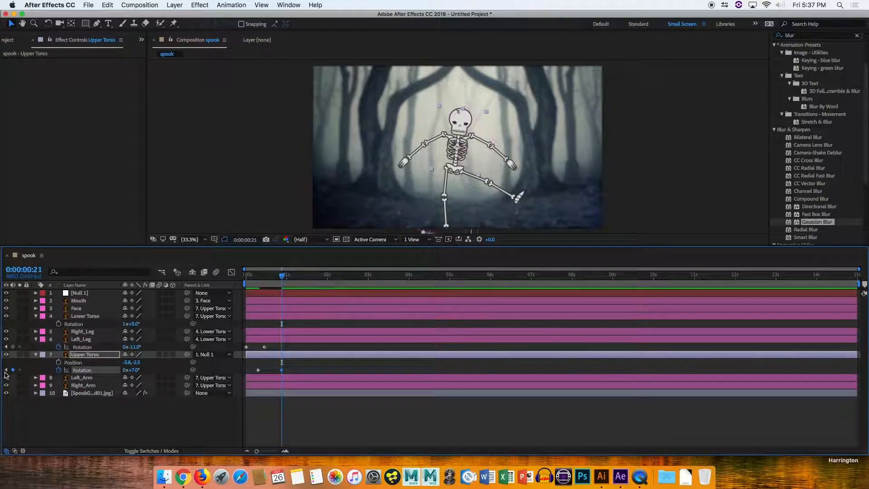
pyautogui.click(59, 363)
pyautogui.click(10, 370)
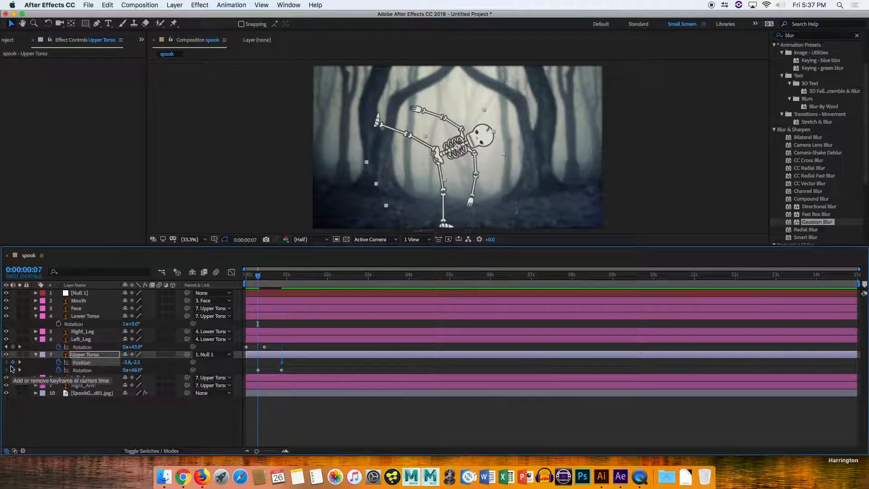
pyautogui.click(13, 362)
pyautogui.click(19, 362)
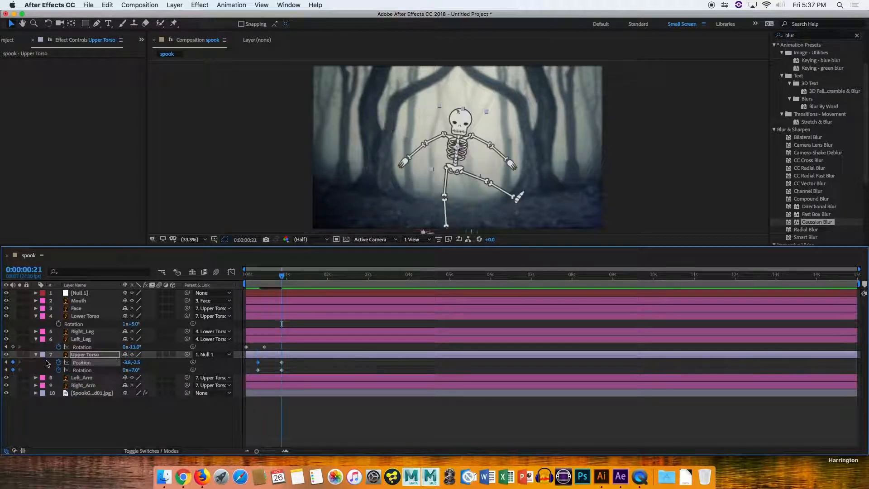
# Set Upper Torso's position at frame 21 to -3.8, -63.5 and play back the animation from the start.
pyautogui.moveTo(137, 363); pyautogui.dragTo(143, 361)
pyautogui.moveTo(282, 275); pyautogui.dragTo(237, 285)
pyautogui.press('space')
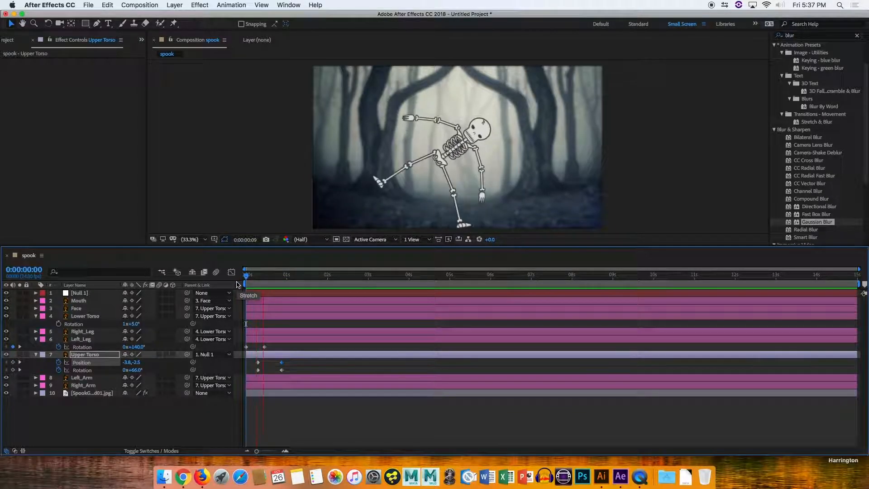
pyautogui.click(296, 280)
pyautogui.press('space')
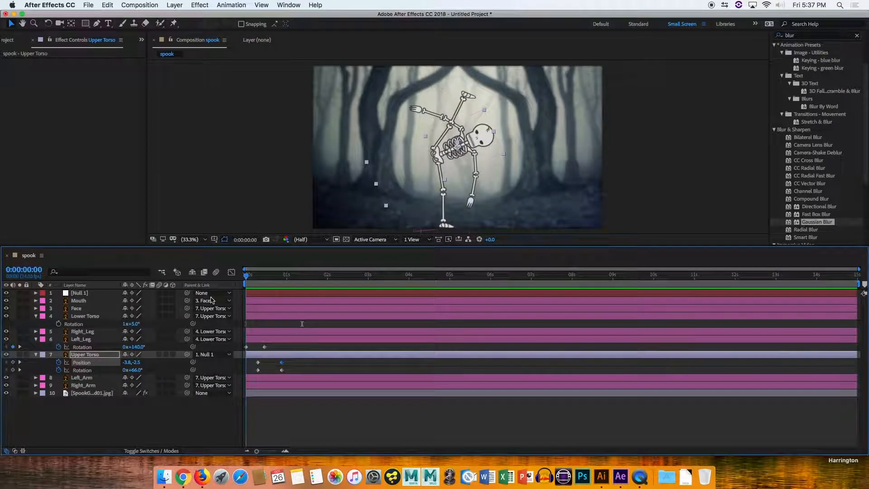
pyautogui.press('space')
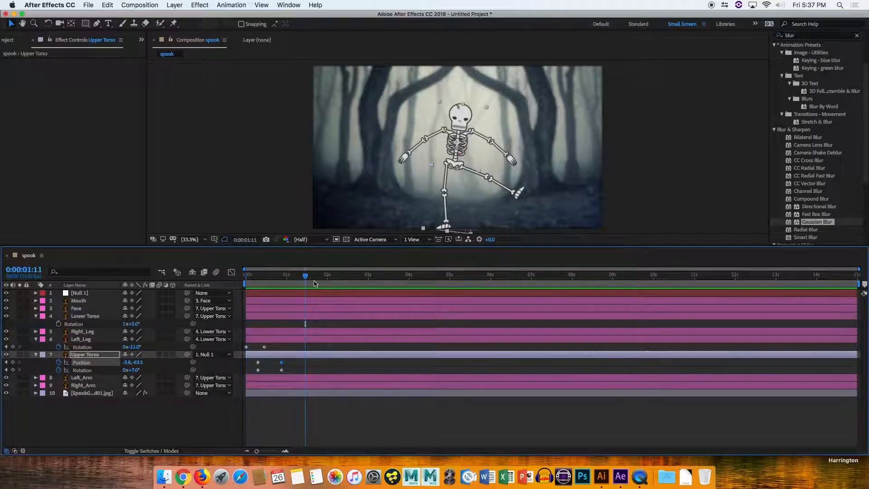
pyautogui.press('space')
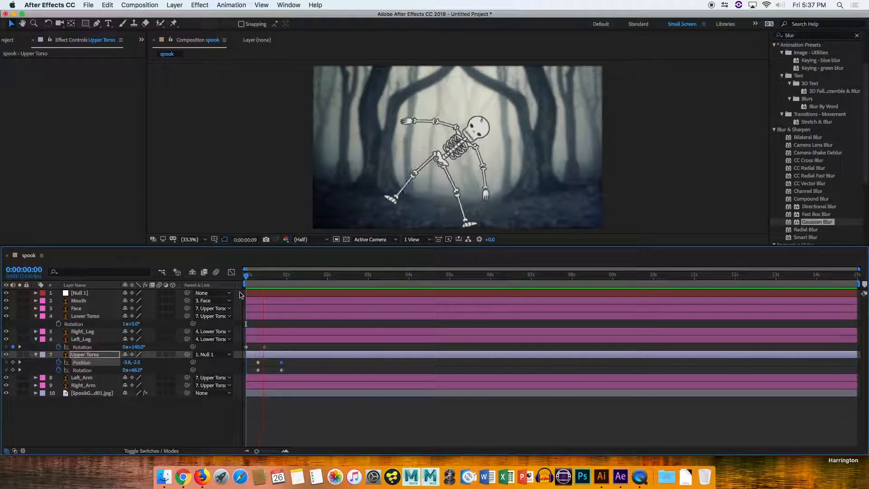
pyautogui.press('space')
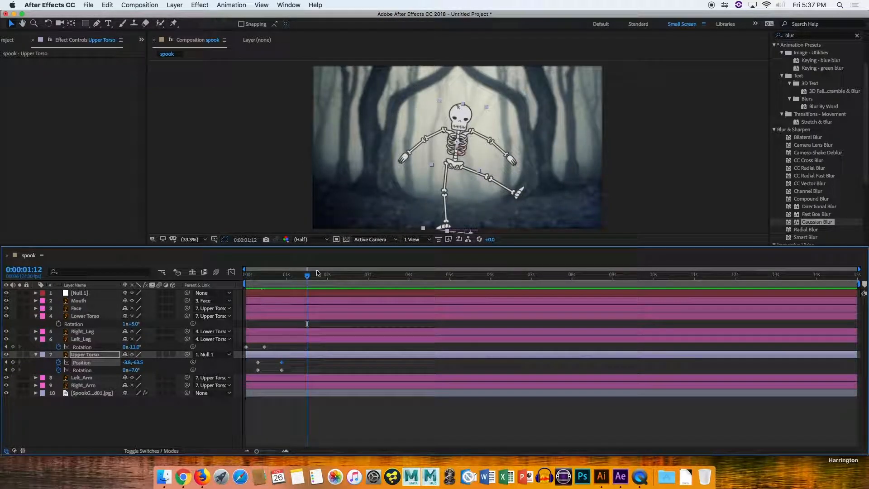
# Select Left_Arm, reveal its rotation and start keyframing it at frame 0.
pyautogui.click(89, 339)
pyautogui.click(84, 378)
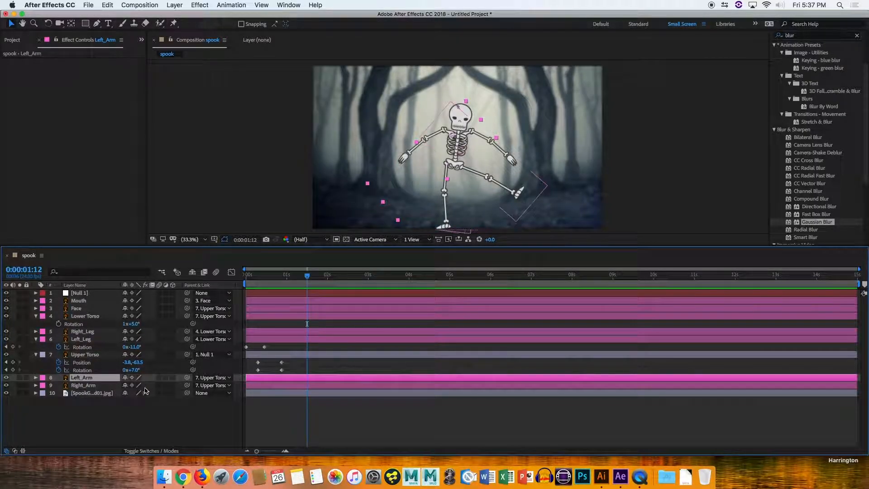
pyautogui.press('r')
pyautogui.moveTo(284, 273); pyautogui.dragTo(226, 281)
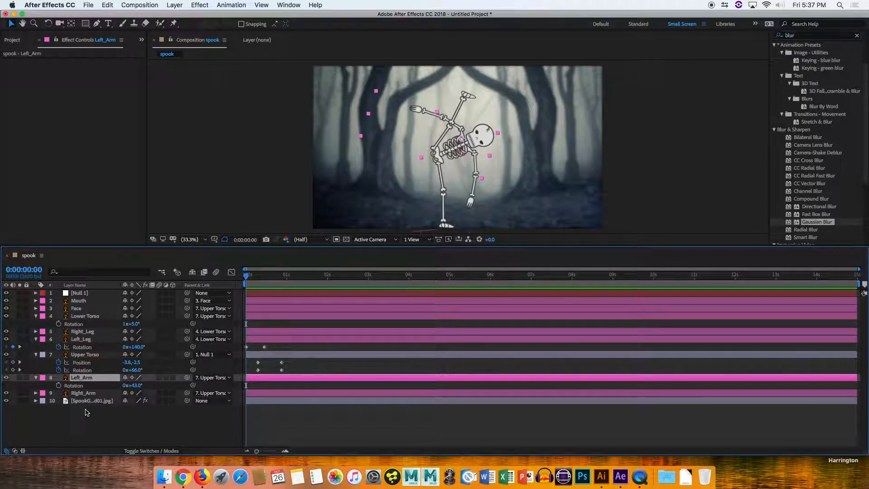
pyautogui.click(59, 385)
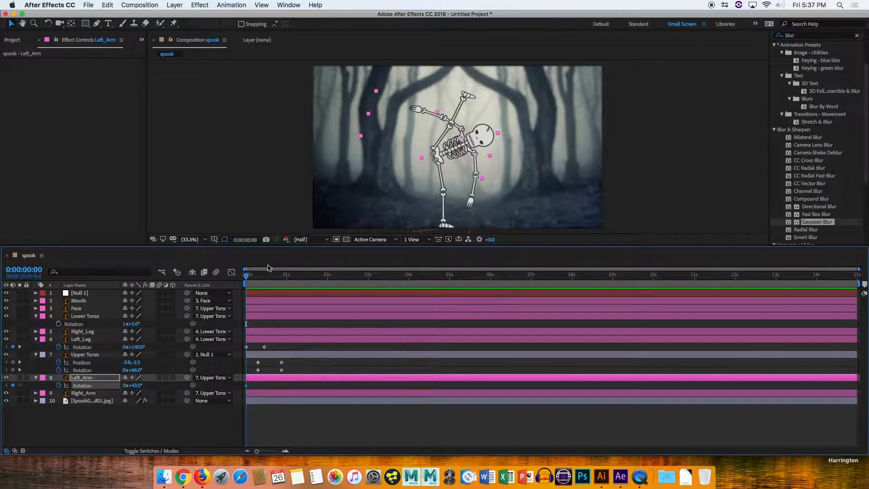
# Add a Left_Arm rotation keyframe at frame 23 set to about 137°.
pyautogui.click(286, 275)
pyautogui.moveTo(287, 277); pyautogui.dragTo(284, 277)
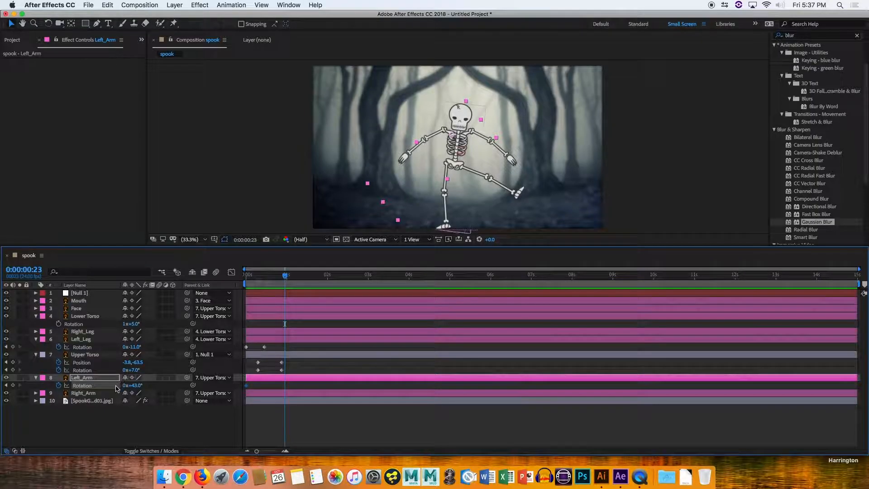
pyautogui.click(14, 385)
pyautogui.moveTo(135, 385); pyautogui.dragTo(174, 382)
# Add a Left_Arm rotation keyframe at 1:21 and set it to 42°.
pyautogui.moveTo(278, 280); pyautogui.dragTo(322, 286)
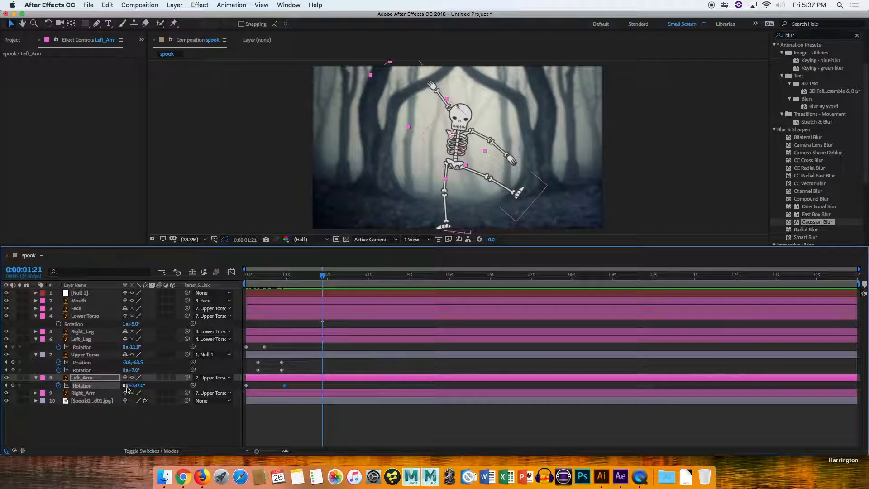
pyautogui.moveTo(136, 386); pyautogui.dragTo(96, 387)
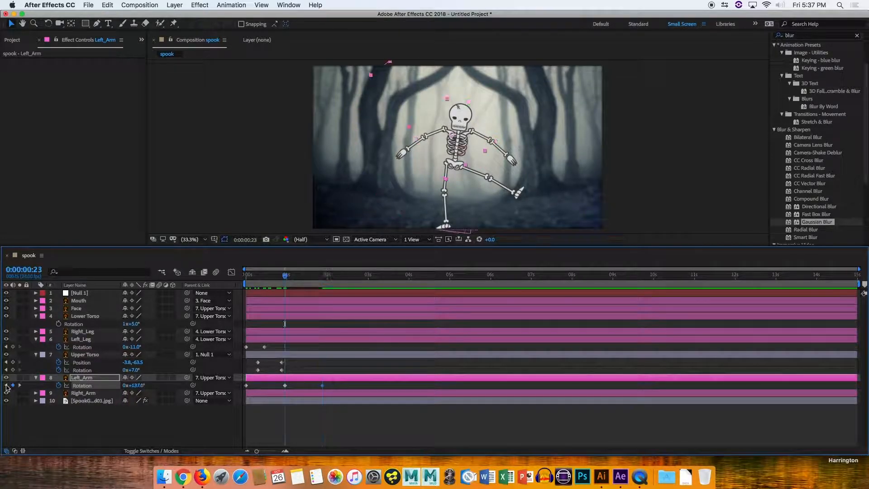
pyautogui.click(7, 385)
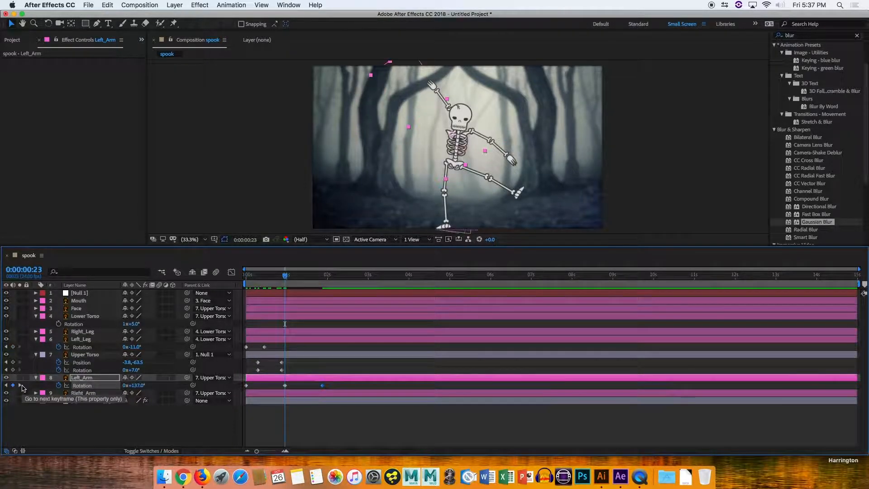
pyautogui.click(20, 386)
pyautogui.click(134, 385)
pyautogui.write('42')
pyautogui.press('Return')
# Delete the Left_Leg and Upper Torso keyframes.
pyautogui.moveTo(290, 372); pyautogui.dragTo(243, 344)
pyautogui.press('Delete')
pyautogui.press('Delete')
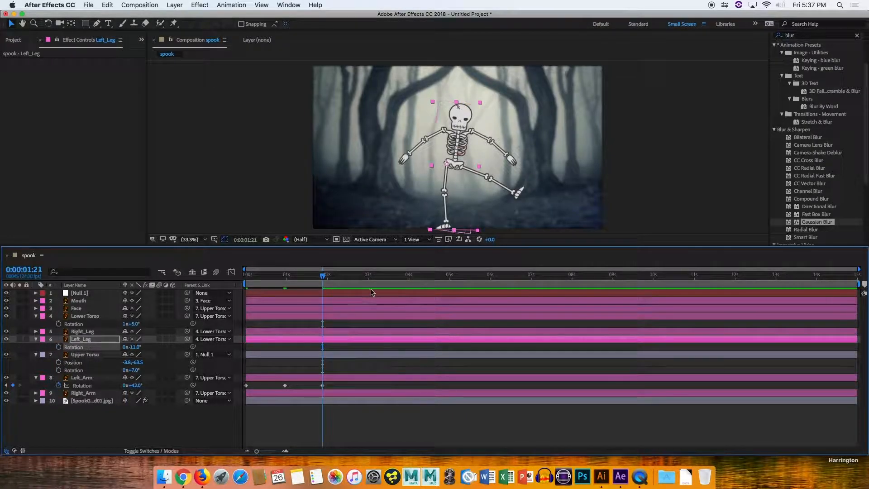
# Play back the animation from the start.
pyautogui.moveTo(318, 280); pyautogui.dragTo(264, 284)
pyautogui.press('space')
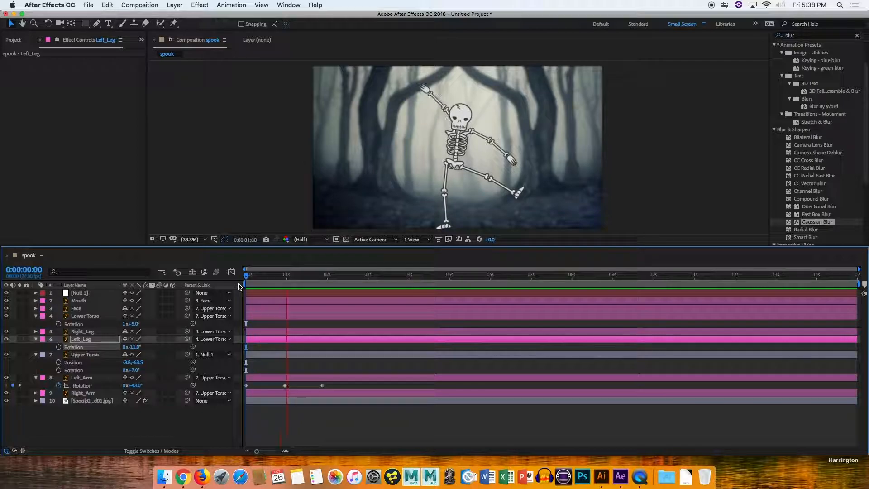
pyautogui.press('space')
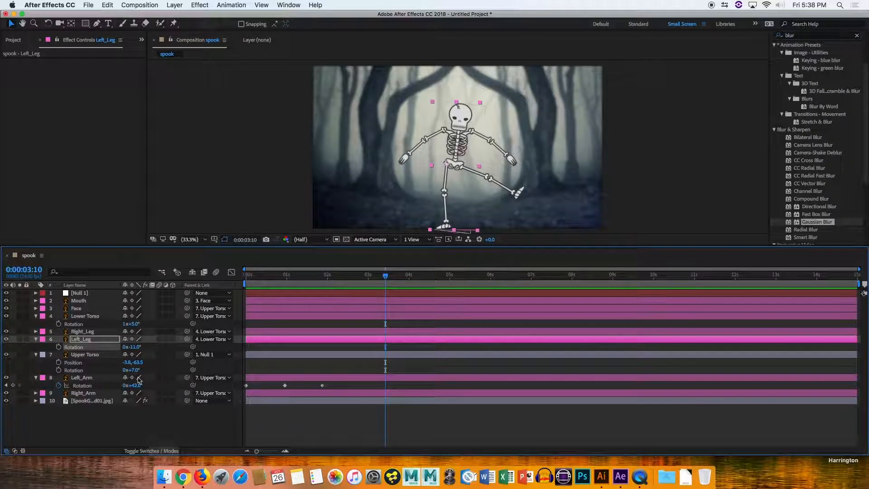
# Add a loopOut() expression to Left_Arm's rotation.
pyautogui.keyDown('alt'); pyautogui.click(59, 386); pyautogui.keyUp('alt')
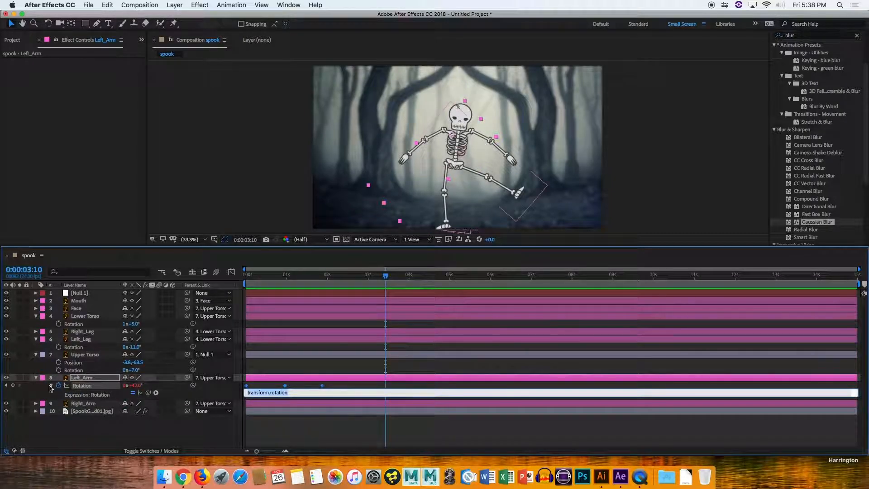
pyautogui.write('loop')
pyautogui.press('BackSpace')
pyautogui.write('Out(')
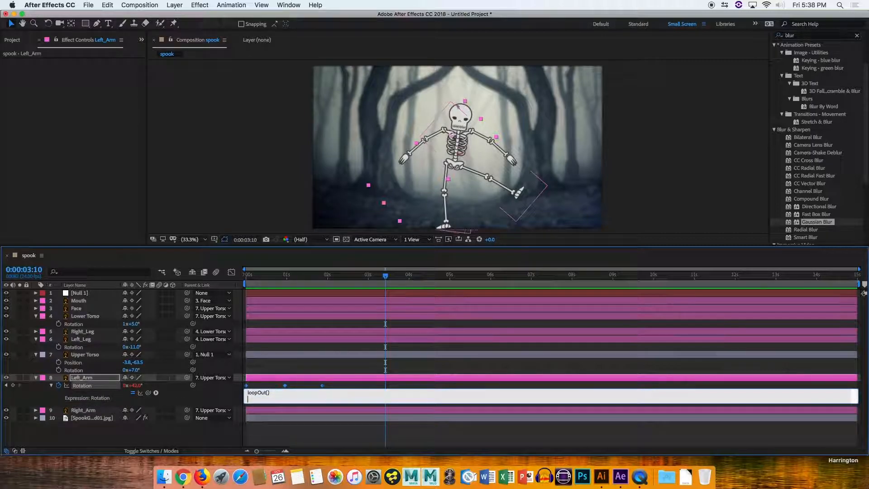
pyautogui.click(339, 428)
# Preview the arm animation with the looping expression.
pyautogui.moveTo(276, 284); pyautogui.dragTo(191, 280)
pyautogui.press('space')
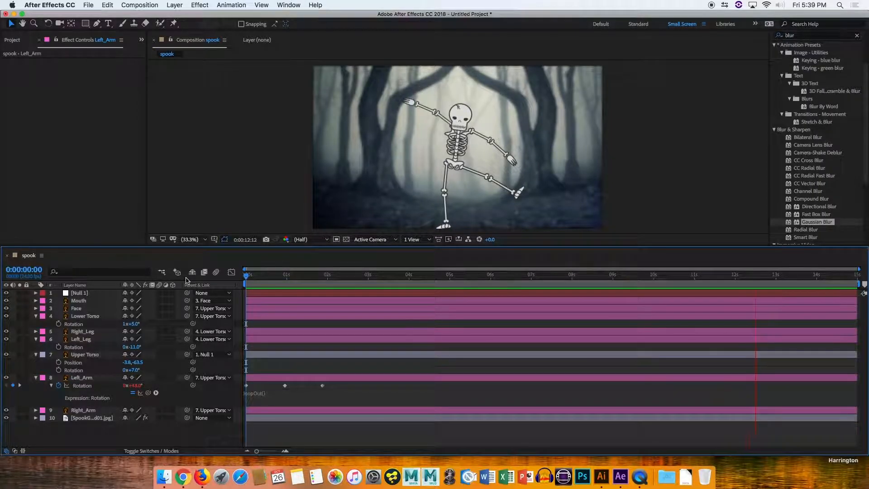
pyautogui.press('space')
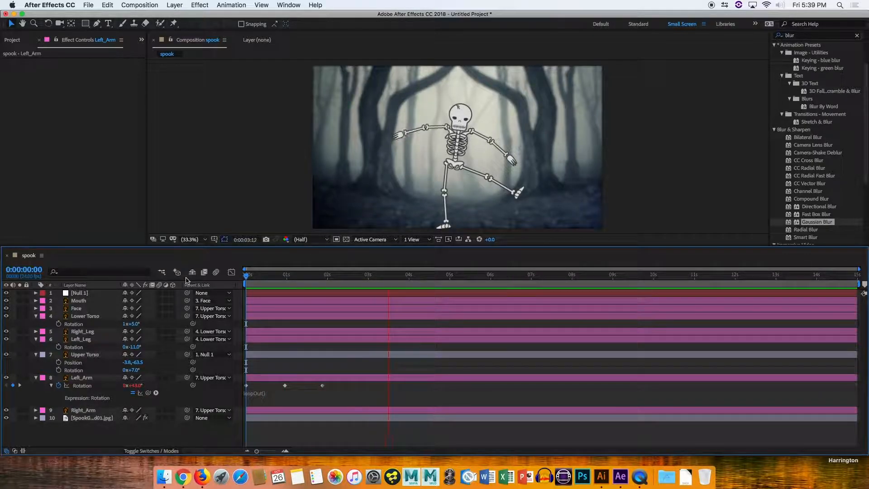
pyautogui.press('n')
pyautogui.press('space')
pyautogui.press('space')
pyautogui.press('space')
pyautogui.moveTo(248, 283); pyautogui.dragTo(858, 283)
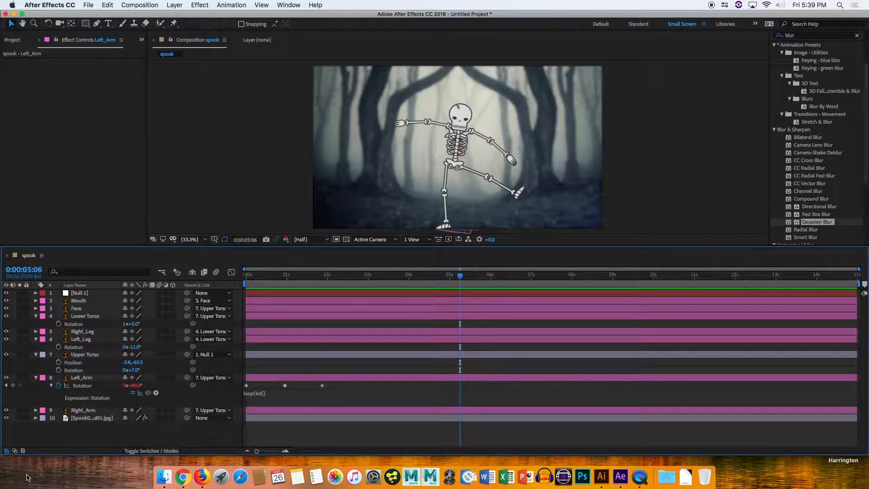
pyautogui.press('super+z')
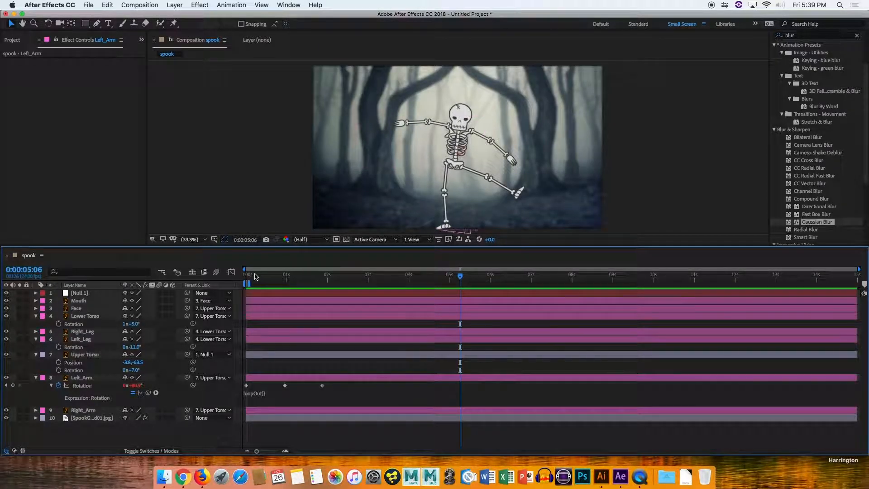
pyautogui.press('super+shift+z')
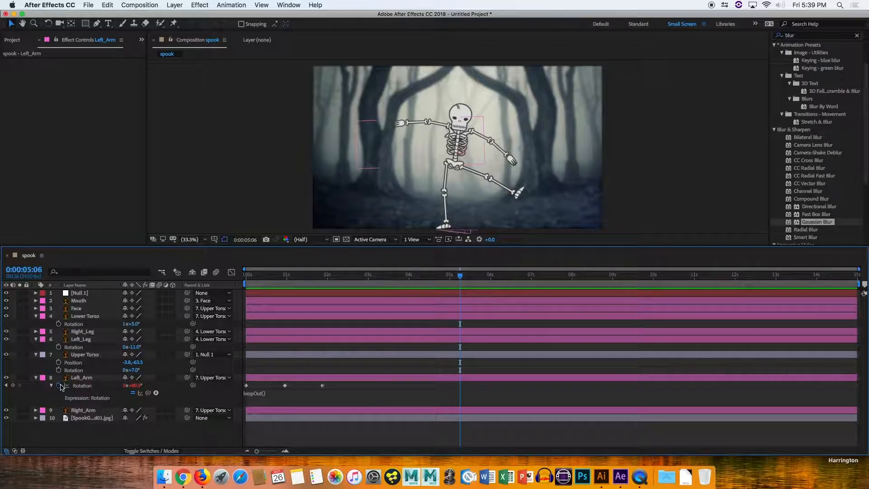
# Remove the loopOut expression and delete the 1:21 keyframe from Left_Arm's rotation.
pyautogui.click(264, 394)
pyautogui.press('BackSpace')
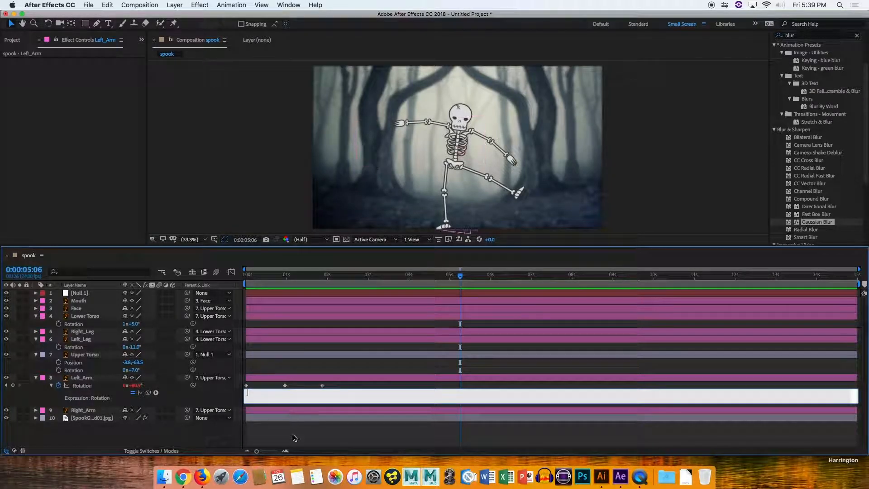
pyautogui.click(293, 437)
pyautogui.click(322, 385)
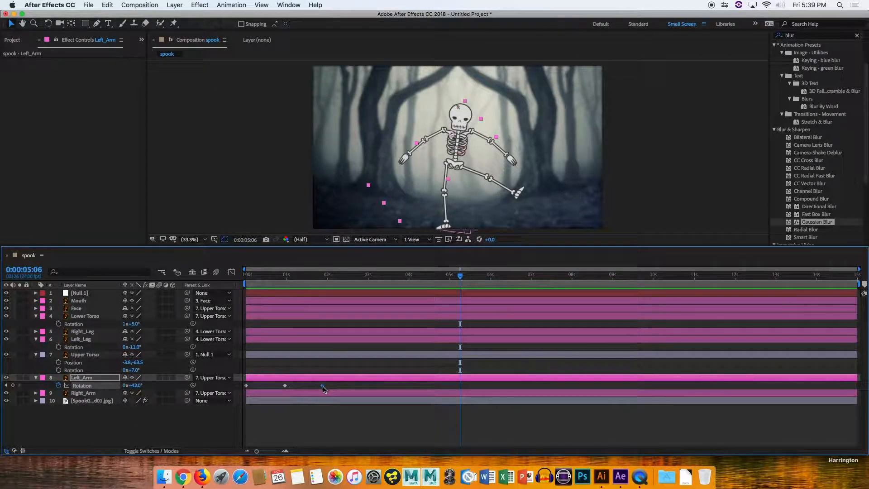
pyautogui.press('Delete')
# Copy Left_Arm's two rotation keyframes and paste them at about 1:14, 3:10 and 5:04.
pyautogui.click(299, 389)
pyautogui.moveTo(299, 388); pyautogui.dragTo(240, 394)
pyautogui.click(310, 275)
pyautogui.hotkey('ctrl', 'c')
pyautogui.hotkey('ctrl', 'v')
pyautogui.moveTo(376, 274); pyautogui.dragTo(385, 274)
pyautogui.hotkey('ctrl', 'v')
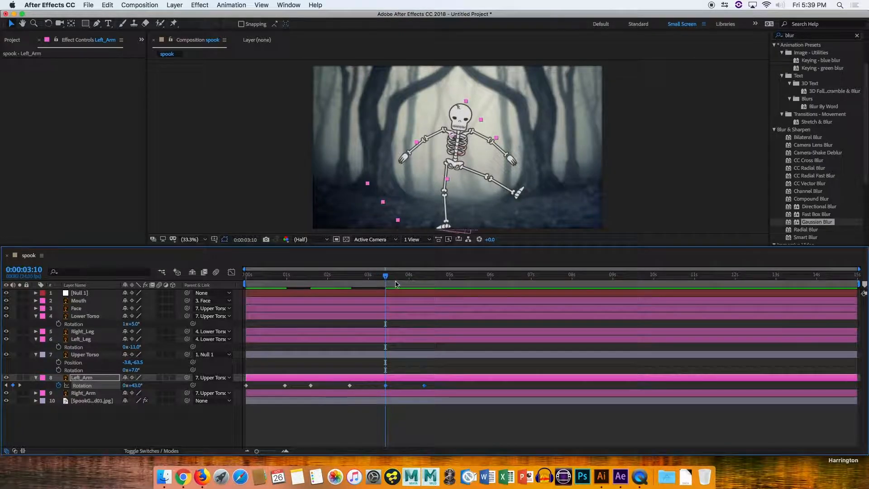
pyautogui.click(456, 277)
pyautogui.hotkey('ctrl', 'v')
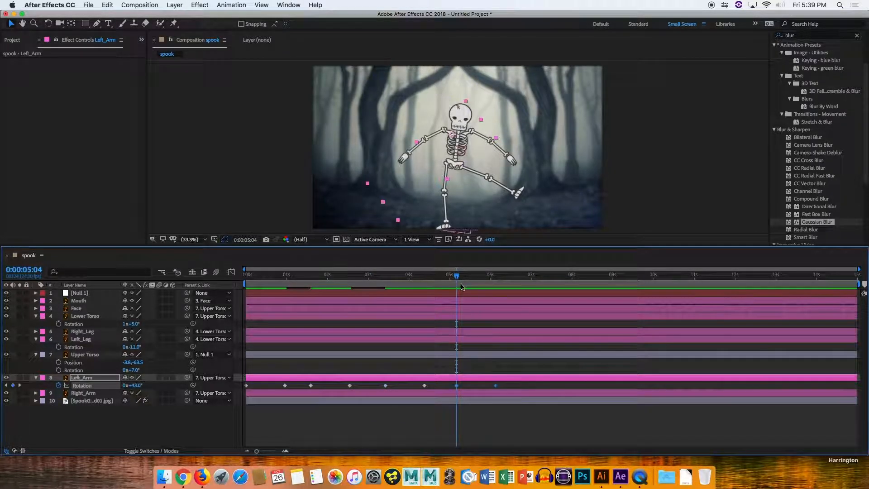
# Collapse the layers and enable motion blur for all skeleton layers and the composition.
pyautogui.press('Home')
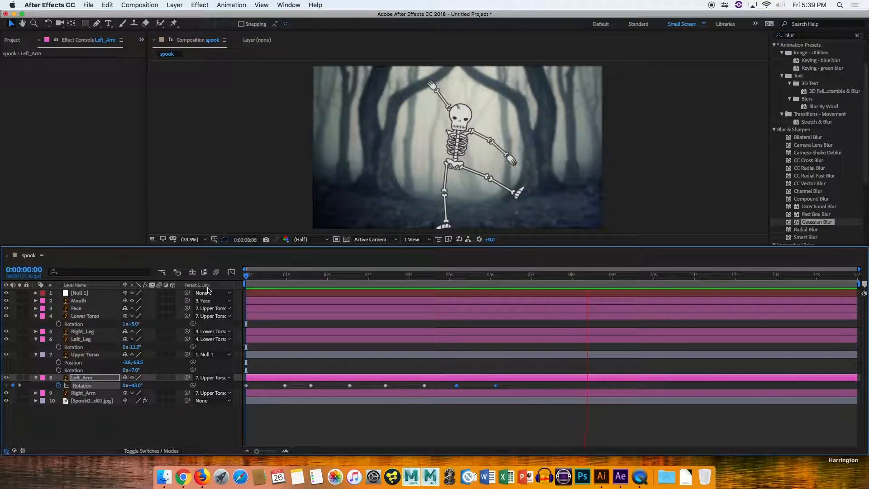
pyautogui.click(271, 275)
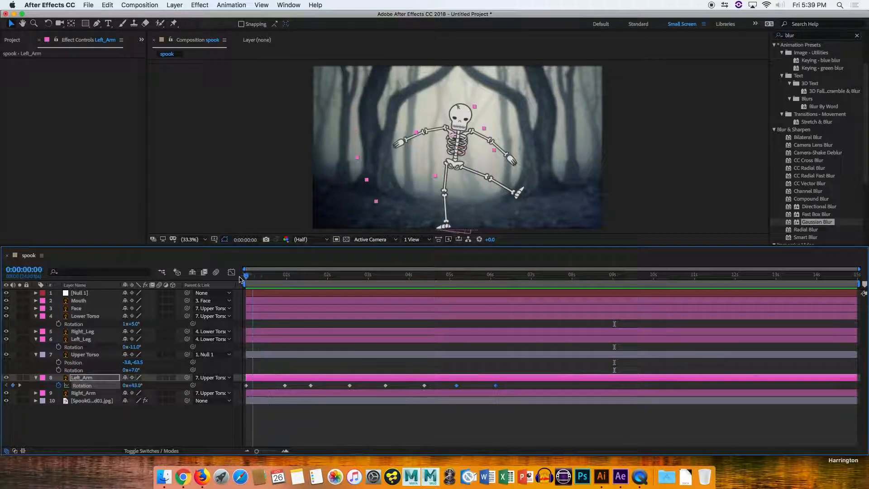
pyautogui.moveTo(277, 279); pyautogui.dragTo(242, 287)
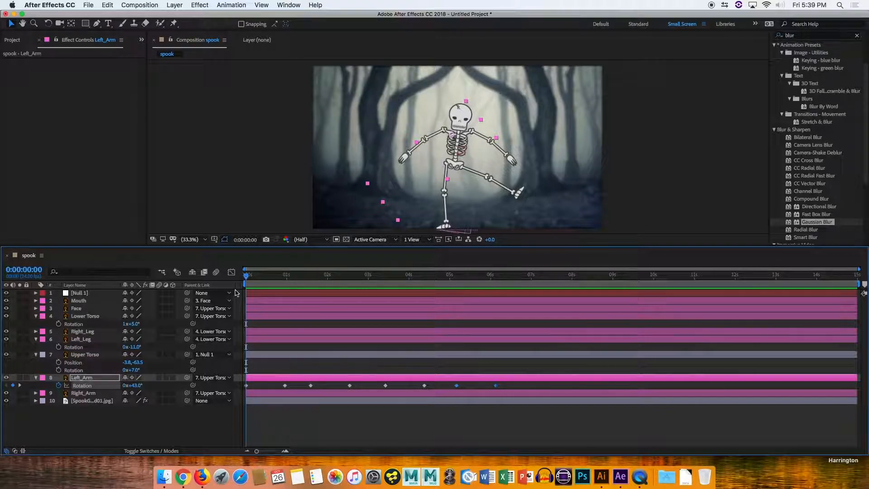
pyautogui.click(36, 378)
pyautogui.click(36, 354)
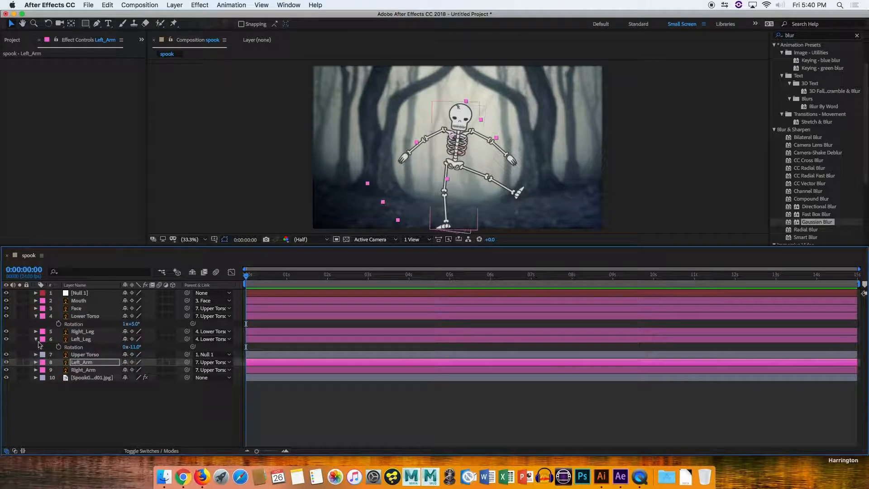
pyautogui.click(35, 339)
pyautogui.click(36, 316)
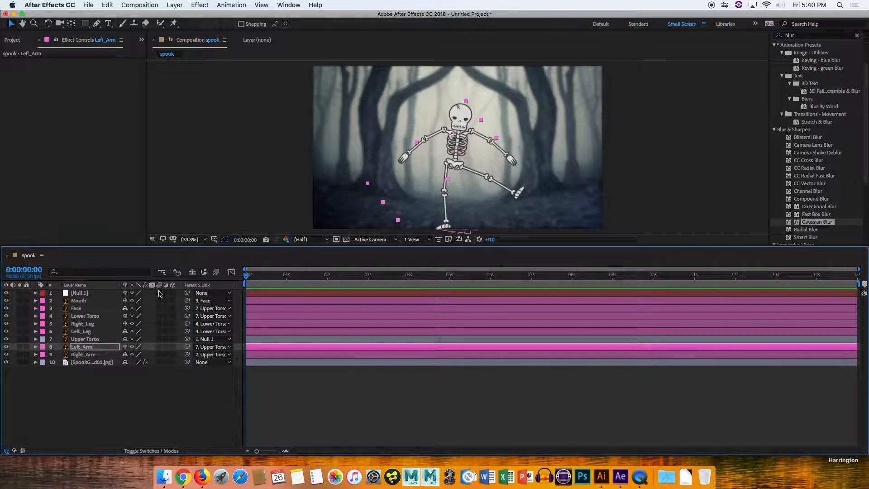
pyautogui.moveTo(162, 301); pyautogui.dragTo(156, 342)
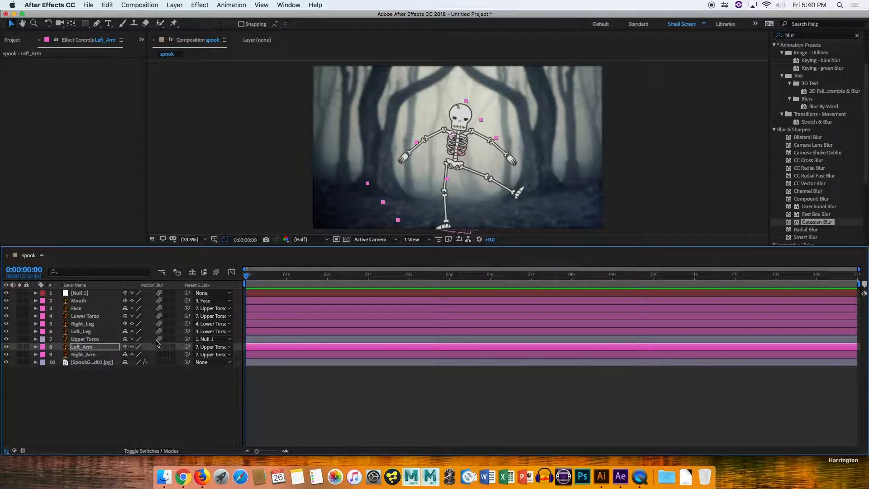
pyautogui.click(217, 273)
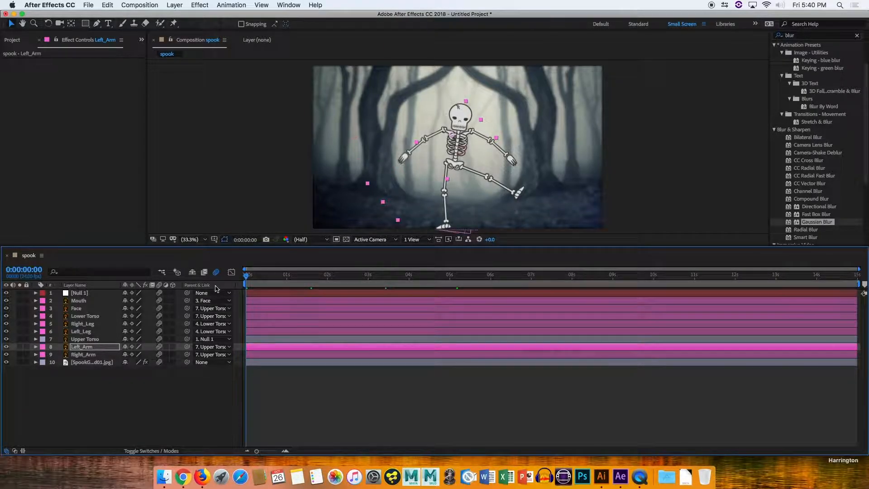
# Open the Preview panel and play back the skeleton's dance animation.
pyautogui.press('space')
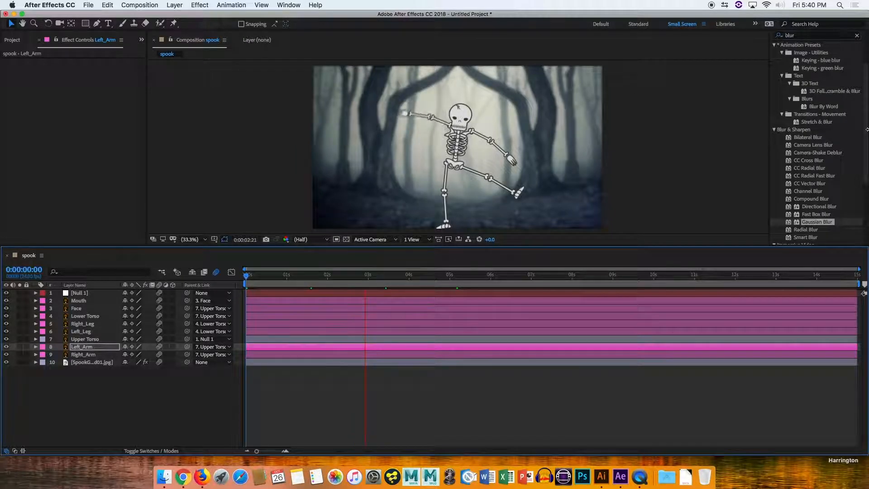
pyautogui.moveTo(866, 130); pyautogui.dragTo(866, 97)
pyautogui.click(799, 61)
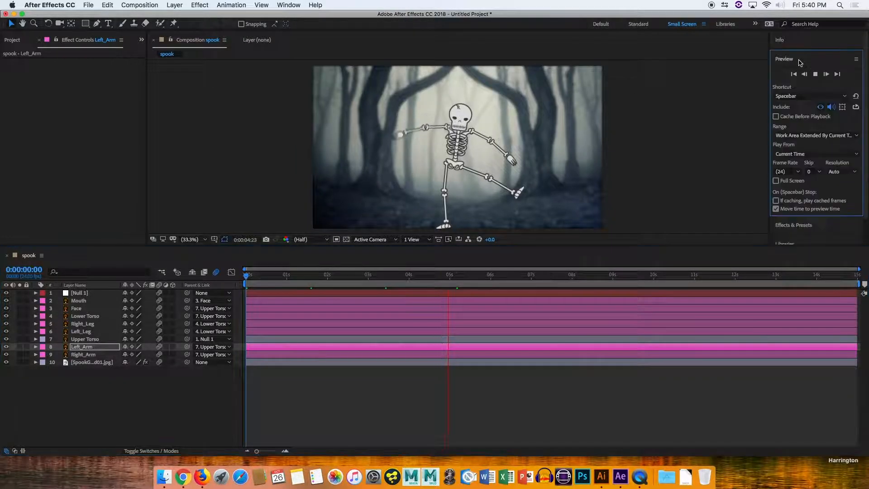
pyautogui.click(210, 286)
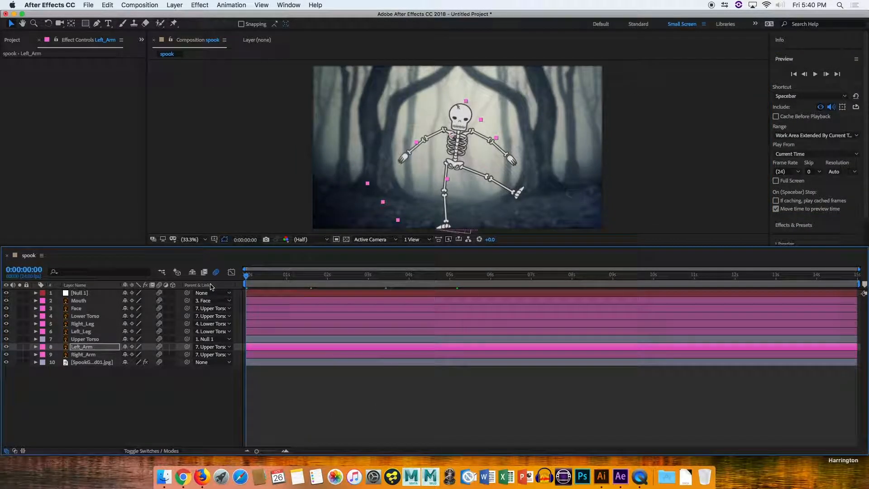
pyautogui.press('space')
# Set the composition viewer resolution to Full and preview the animation again.
pyautogui.click(302, 239)
pyautogui.click(305, 260)
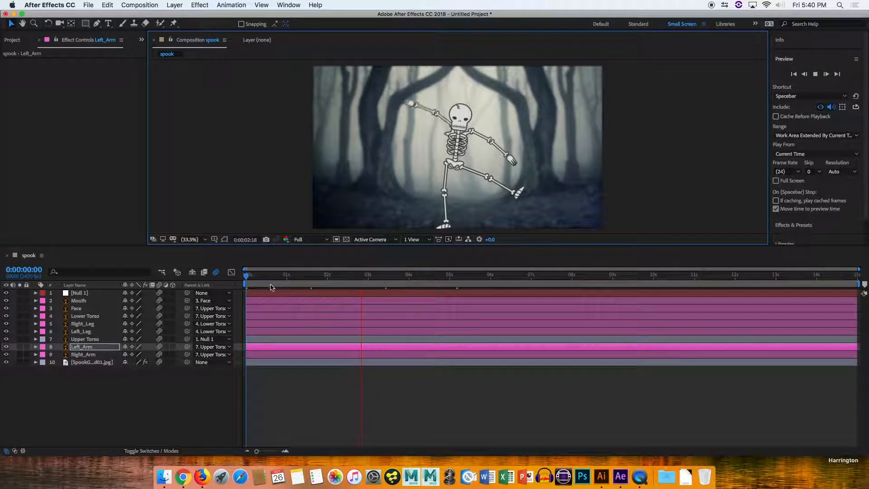
pyautogui.click(185, 290)
pyautogui.press('space')
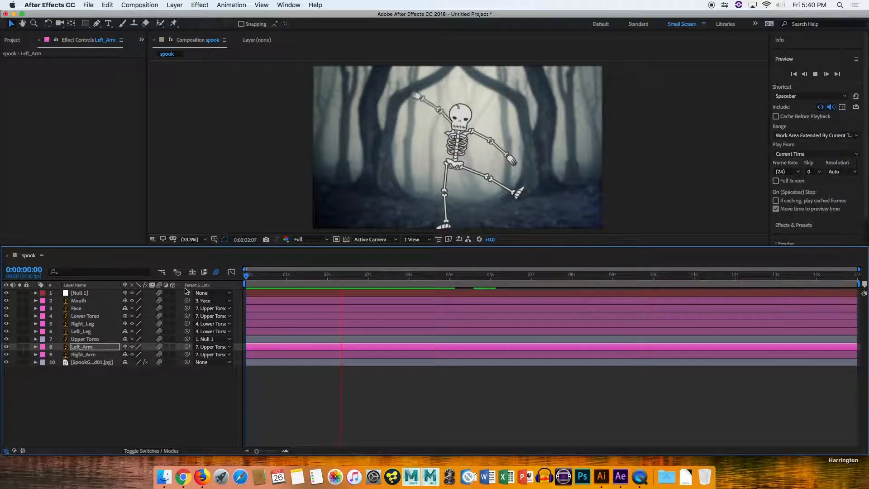
pyautogui.press('space')
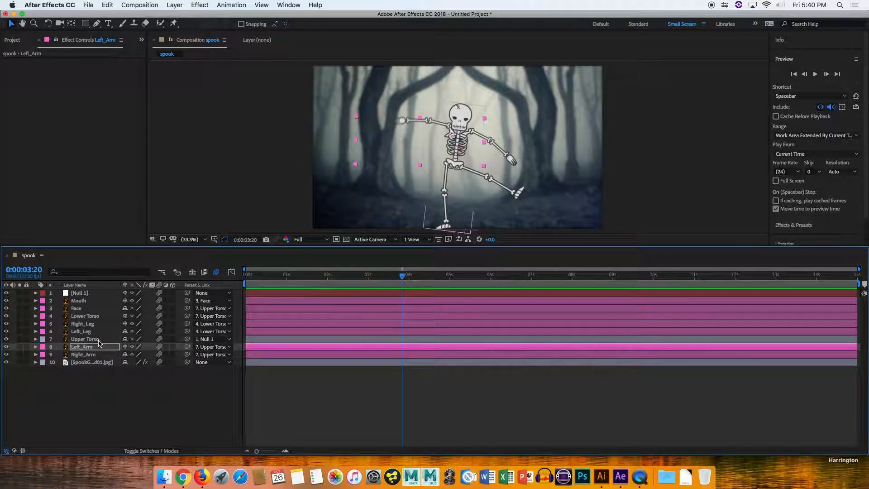
pyautogui.click(86, 301)
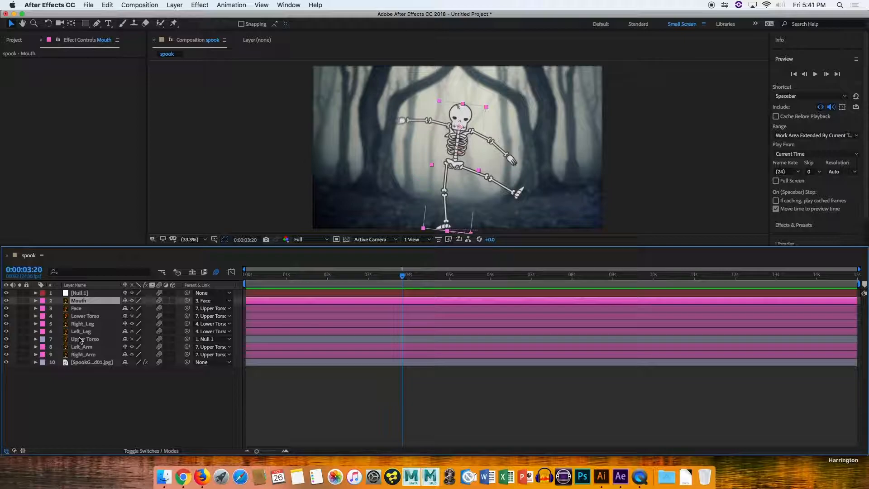
pyautogui.moveTo(412, 274); pyautogui.dragTo(345, 274)
pyautogui.moveTo(79, 332); pyautogui.dragTo(81, 301)
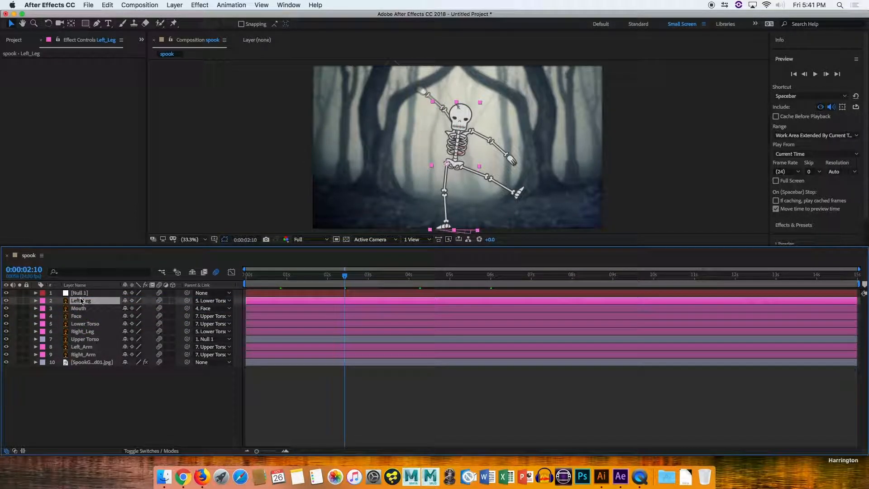
pyautogui.press('super+z')
pyautogui.moveTo(82, 347); pyautogui.dragTo(88, 302)
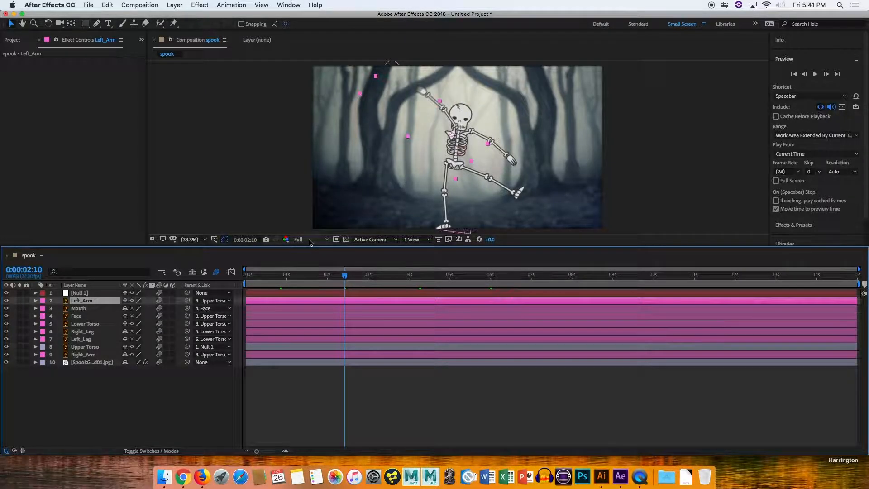
pyautogui.press('super+z')
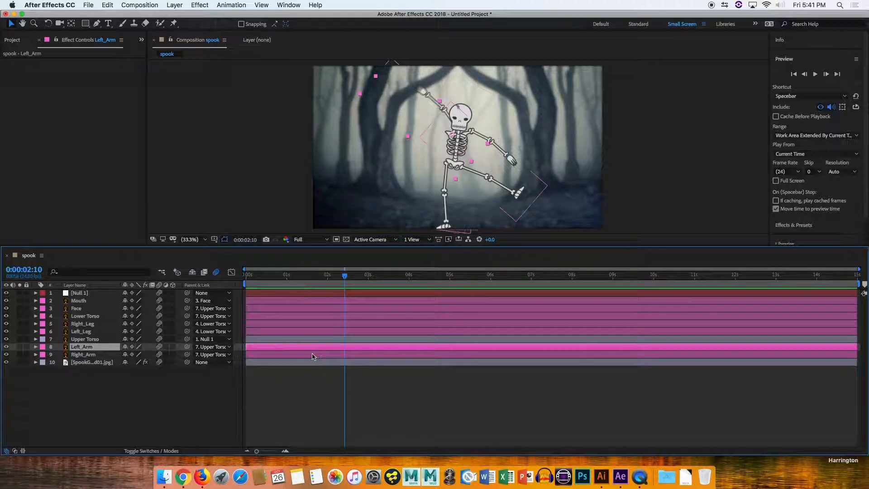
# Undo the pasted copies of Left_Arm's rotation keyframes and preview the animation from the start.
pyautogui.press('u')
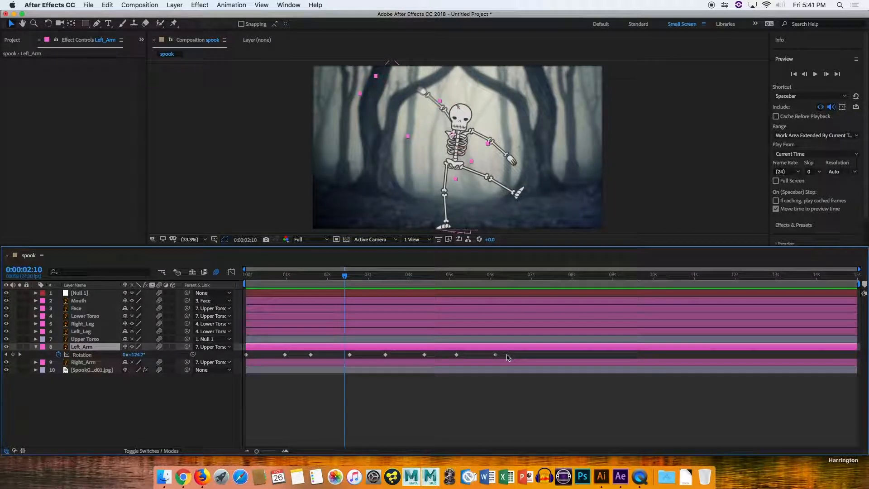
pyautogui.moveTo(286, 357); pyautogui.dragTo(299, 360)
pyautogui.press('super+z')
pyautogui.press('super+z')
pyautogui.press('super+z')
pyautogui.press('super+z')
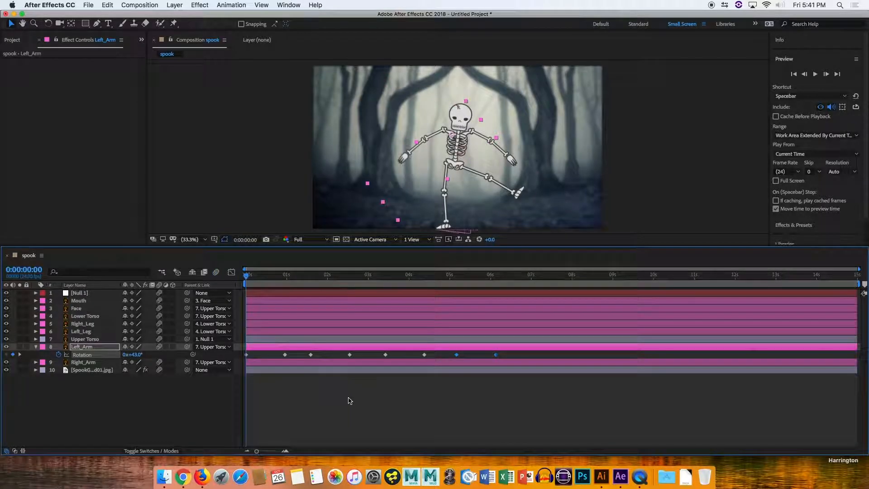
pyautogui.press('super+z')
pyautogui.press('super+z')
pyautogui.press('super+z')
pyautogui.press('super+z')
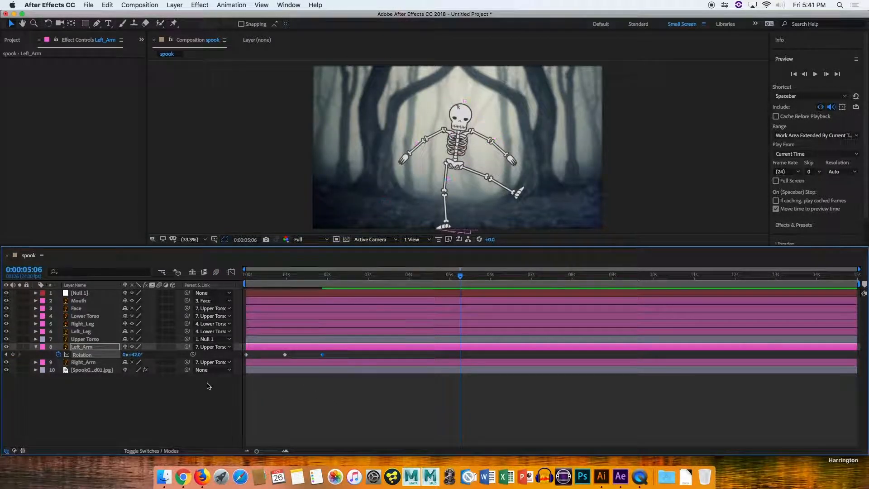
pyautogui.press('Home')
pyautogui.press('space')
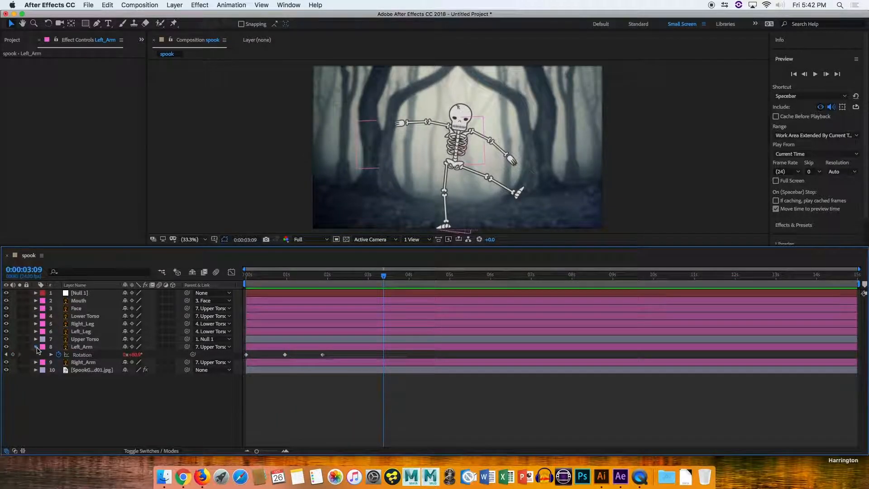
# Split the skeleton layers from Mouth to Right_Arm at 3:09 and move the new halves to the top of the stack.
pyautogui.click(36, 347)
pyautogui.click(83, 354)
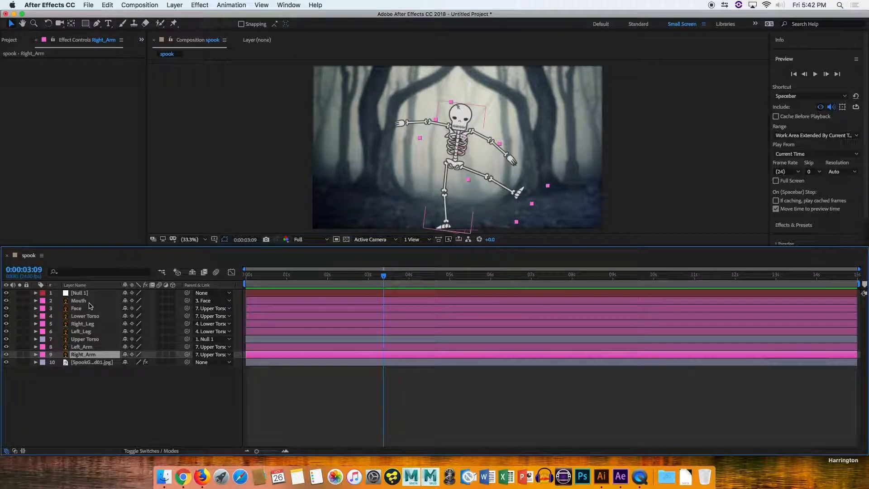
pyautogui.keyDown('shift'); pyautogui.click(89, 302); pyautogui.keyUp('shift')
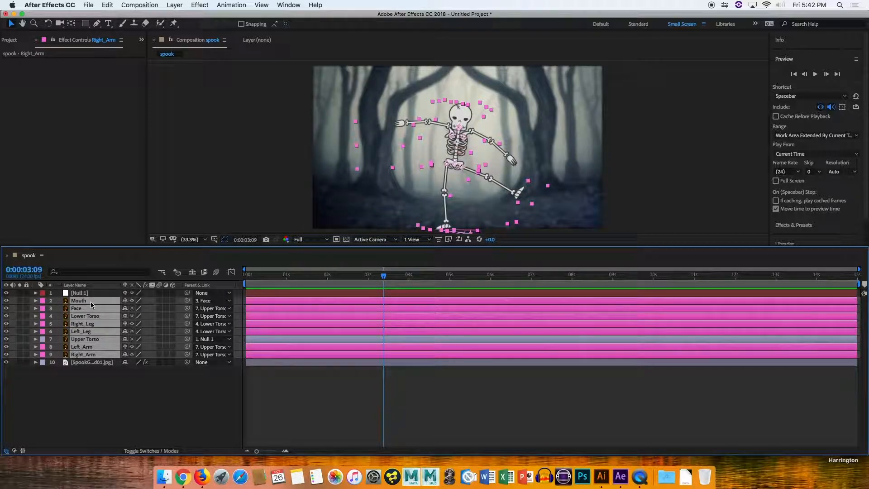
pyautogui.press('super+shift+d')
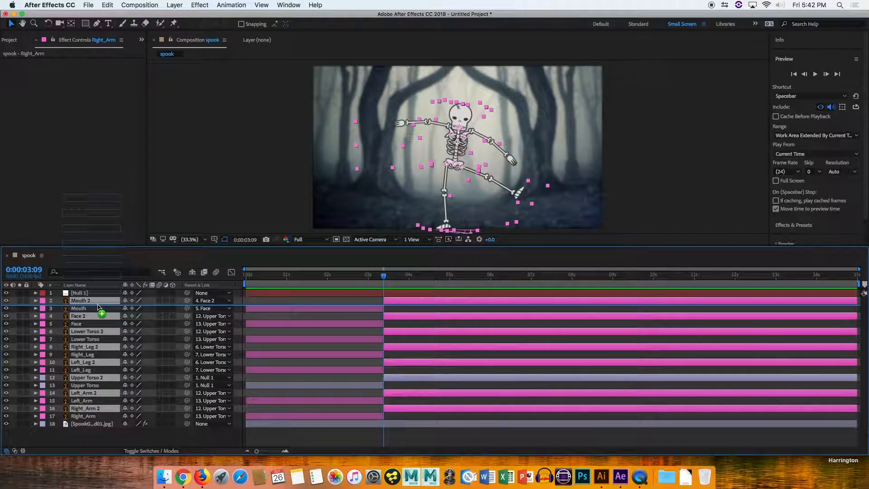
pyautogui.moveTo(94, 409); pyautogui.dragTo(98, 299)
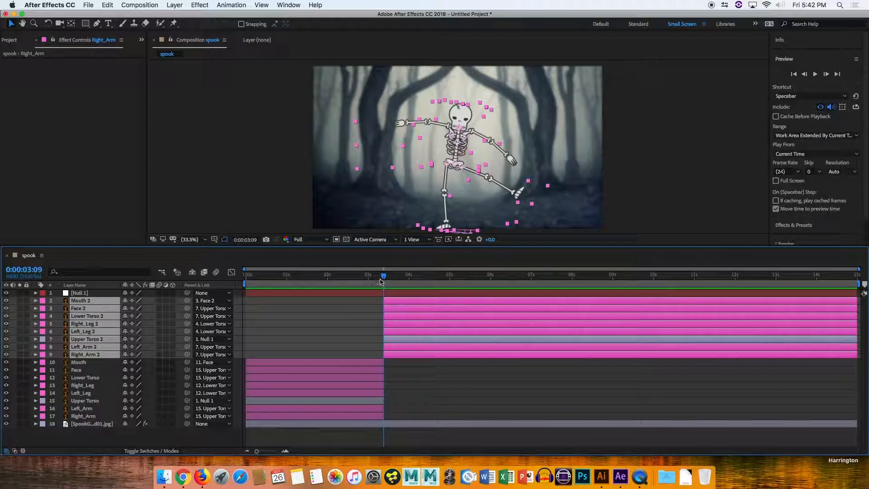
# Reveal the rotation property of the Left_Arm 2 layer.
pyautogui.click(356, 392)
pyautogui.moveTo(384, 276); pyautogui.dragTo(417, 297)
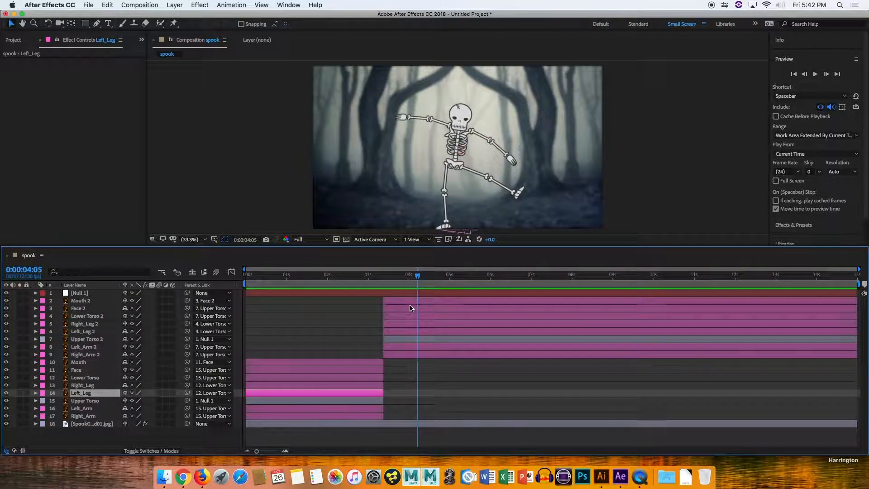
pyautogui.click(86, 346)
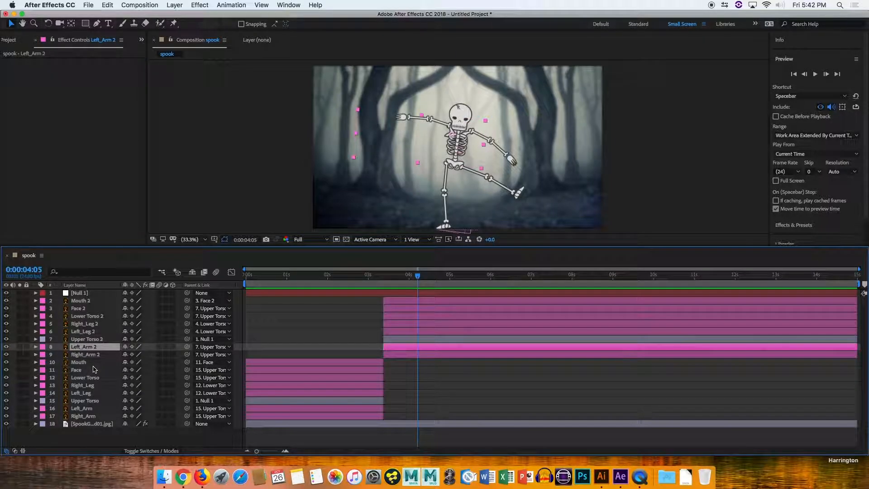
pyautogui.press('r')
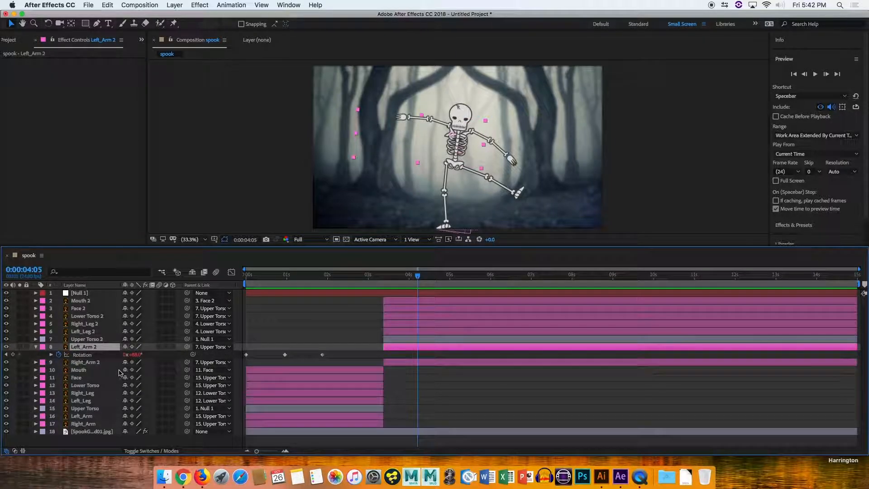
pyautogui.click(61, 355)
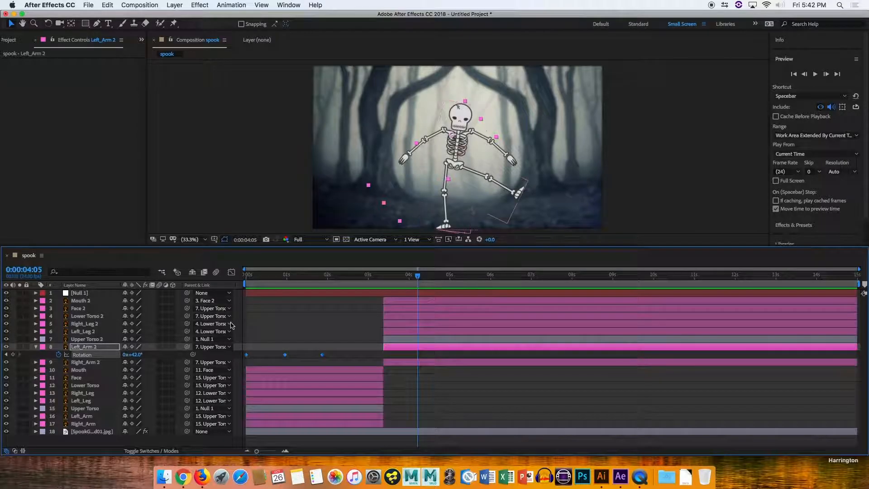
pyautogui.moveTo(418, 276)
pyautogui.mouseDown()
pyautogui.moveTo(355, 277)
pyautogui.moveTo(405, 280)
pyautogui.mouseUp()
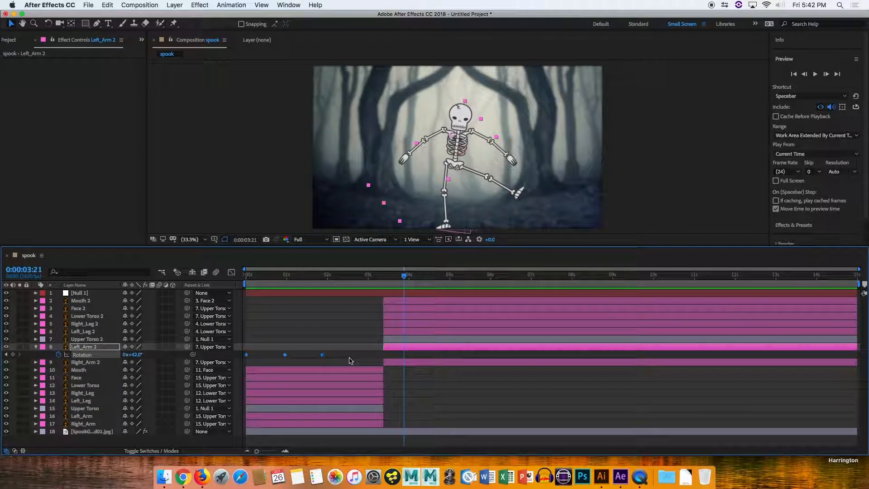
pyautogui.press('super+z')
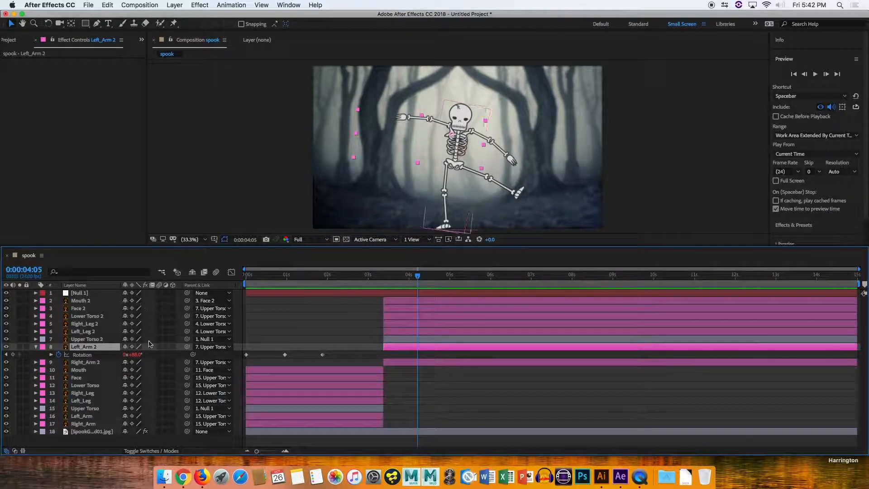
pyautogui.click(311, 423)
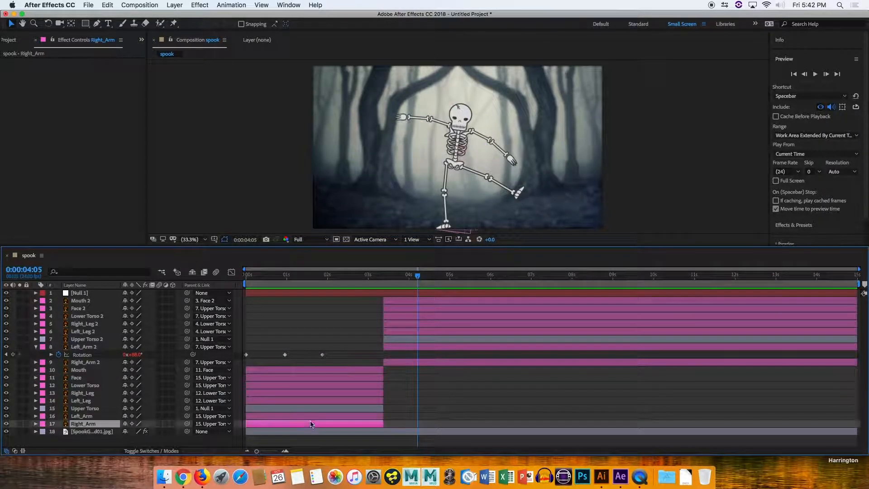
pyautogui.keyDown('shift'); pyautogui.click(302, 373); pyautogui.keyUp('shift')
pyautogui.rightClick(303, 373)
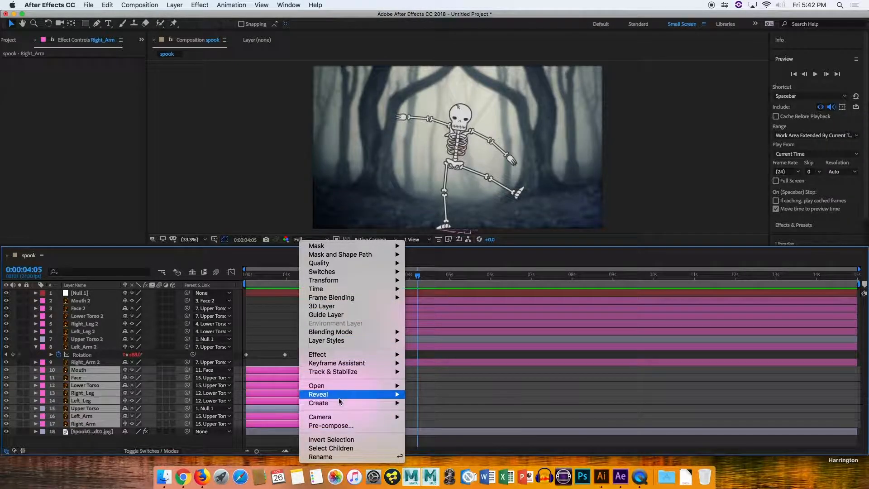
pyautogui.click(174, 5)
pyautogui.click(175, 5)
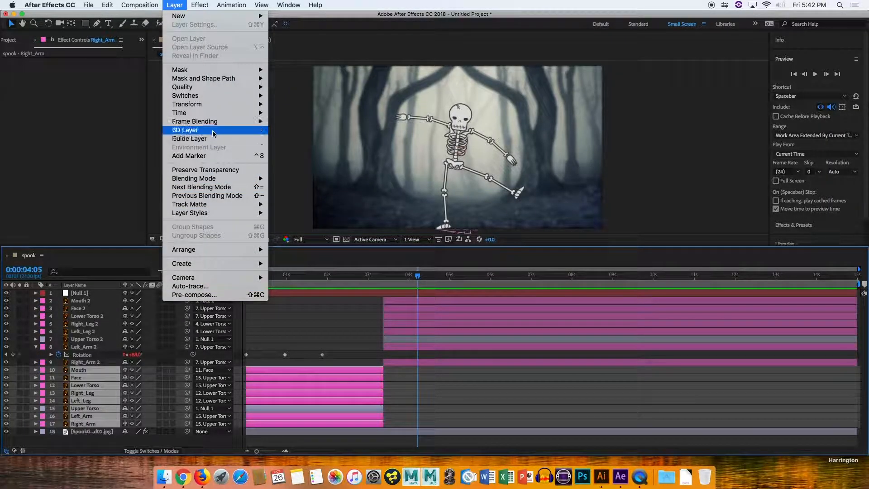
pyautogui.click(107, 131)
# Select and delete the old rotation keyframes on Left_Arm 2.
pyautogui.click(429, 388)
pyautogui.click(322, 354)
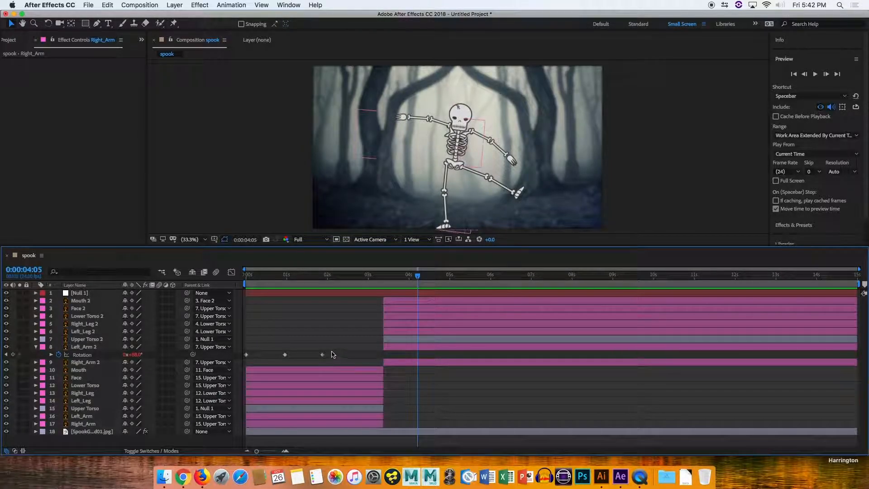
pyautogui.moveTo(329, 359); pyautogui.dragTo(242, 351)
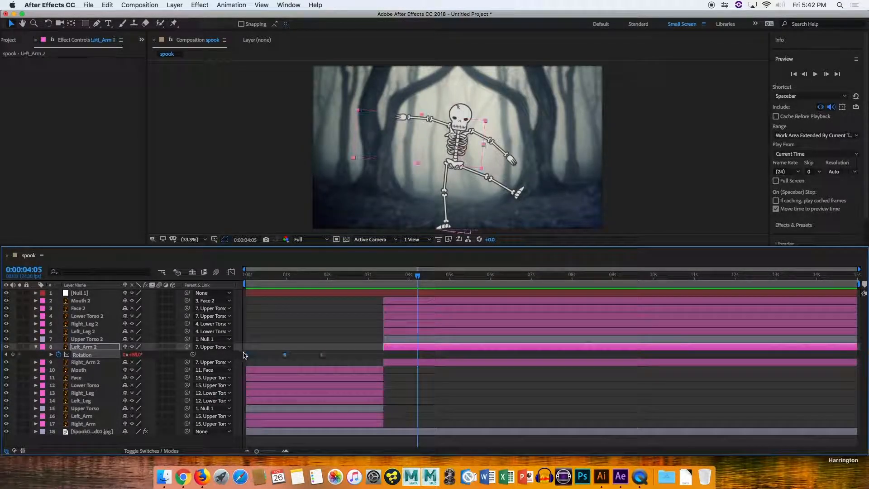
pyautogui.press('Delete')
# Add a rotation keyframe to Left_Arm 2 at 3:11.
pyautogui.moveTo(400, 281); pyautogui.dragTo(386, 282)
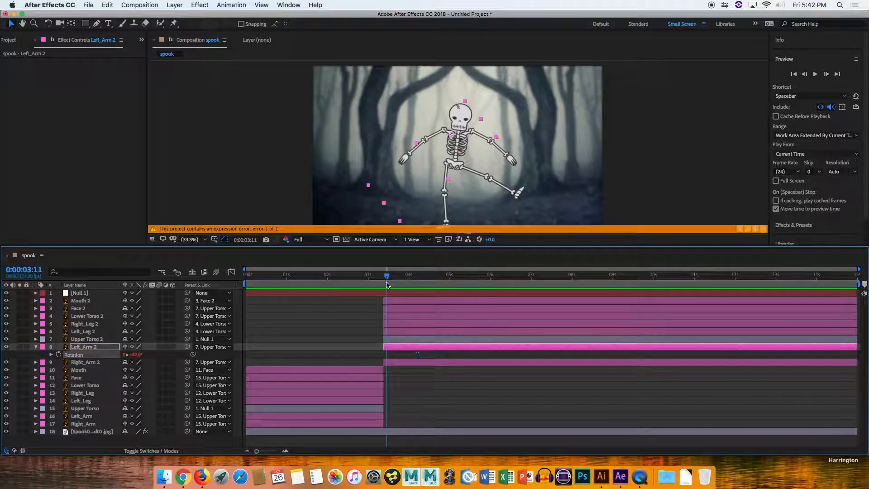
pyautogui.keyDown('alt'); pyautogui.click(57, 355); pyautogui.keyUp('alt')
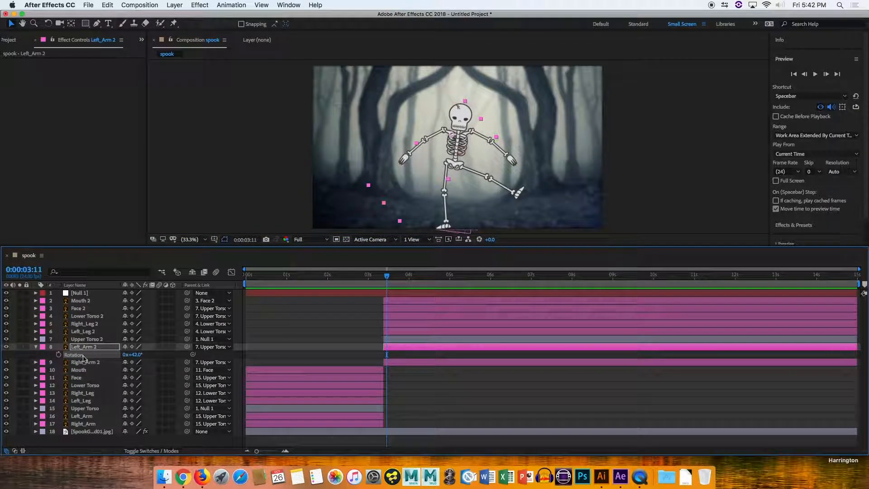
pyautogui.click(139, 354)
pyautogui.press('Return')
# Preview the animation from about 1:20.
pyautogui.moveTo(385, 282); pyautogui.dragTo(316, 287)
pyautogui.press('space')
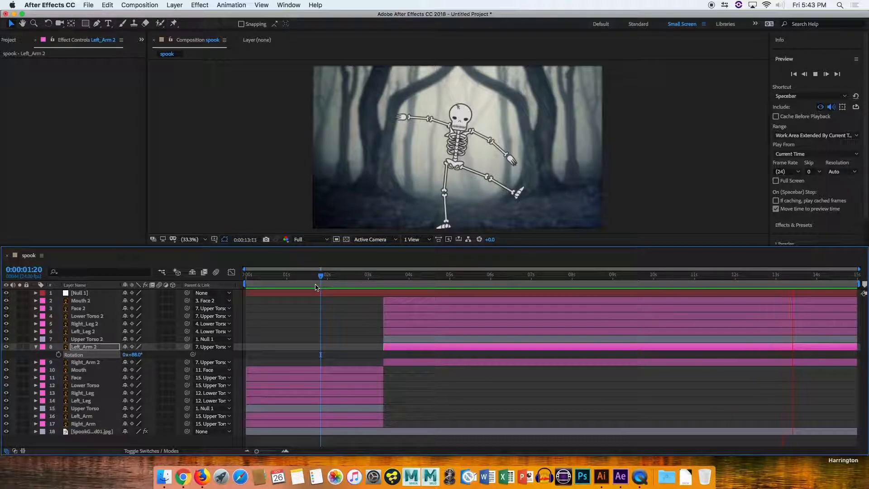
pyautogui.press('space')
# Try pre-composing all layers into a new composition and previewing it from the start.
pyautogui.click(367, 424)
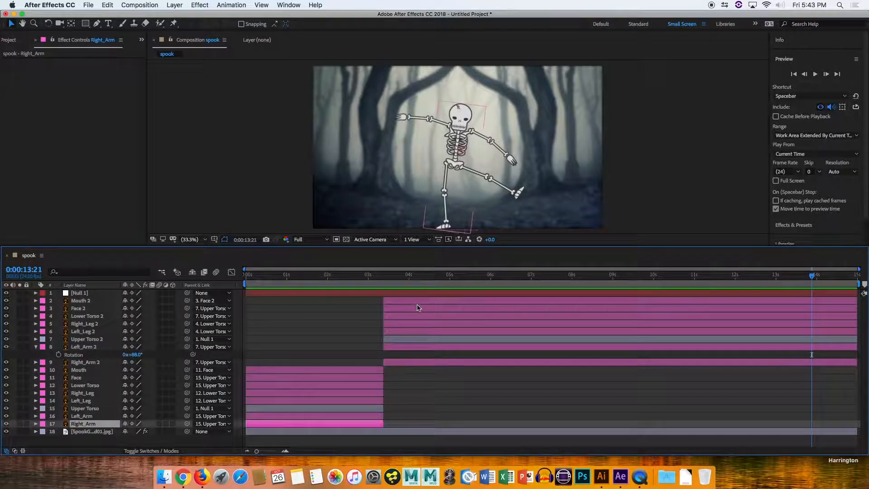
pyautogui.press('super+a')
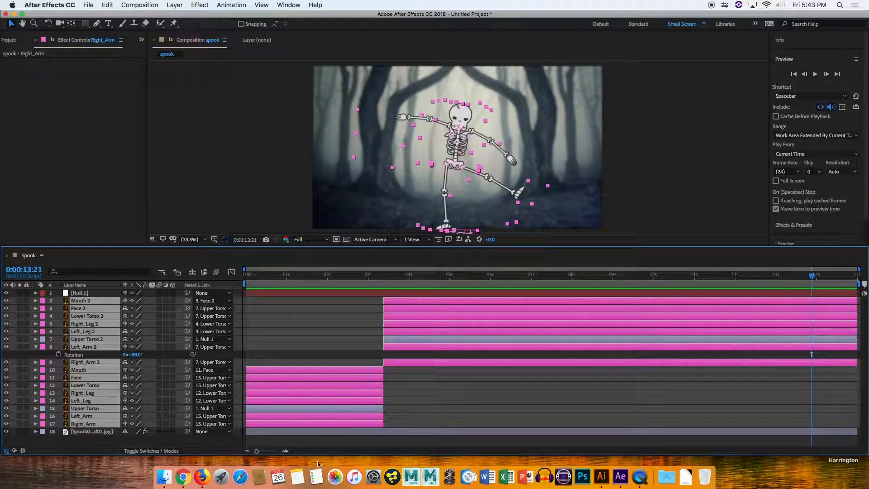
pyautogui.rightClick(315, 378)
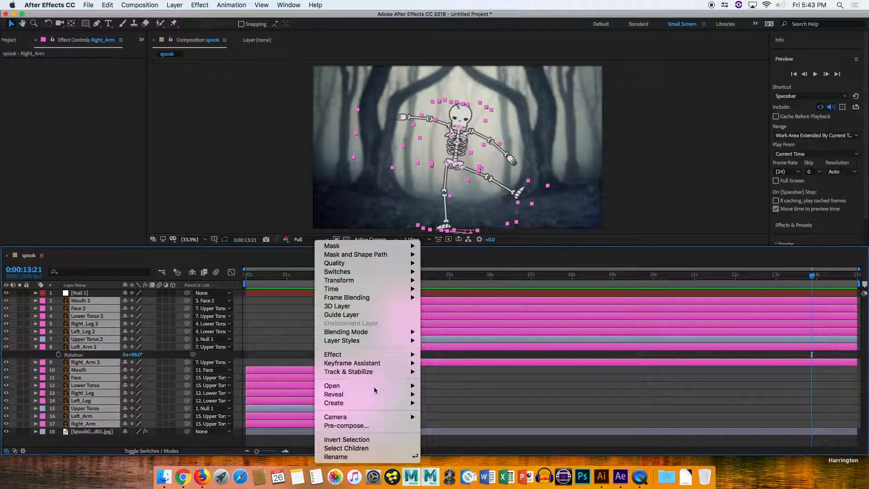
pyautogui.click(346, 425)
pyautogui.click(420, 238)
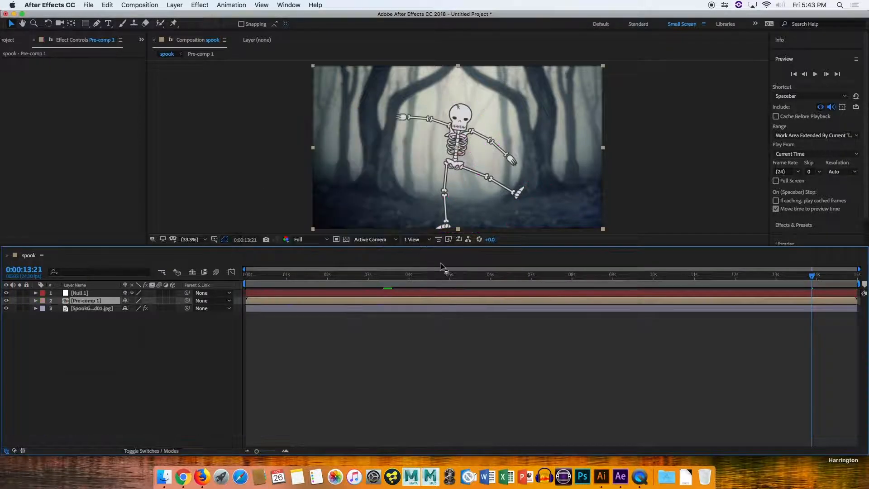
pyautogui.press('Home')
pyautogui.press('space')
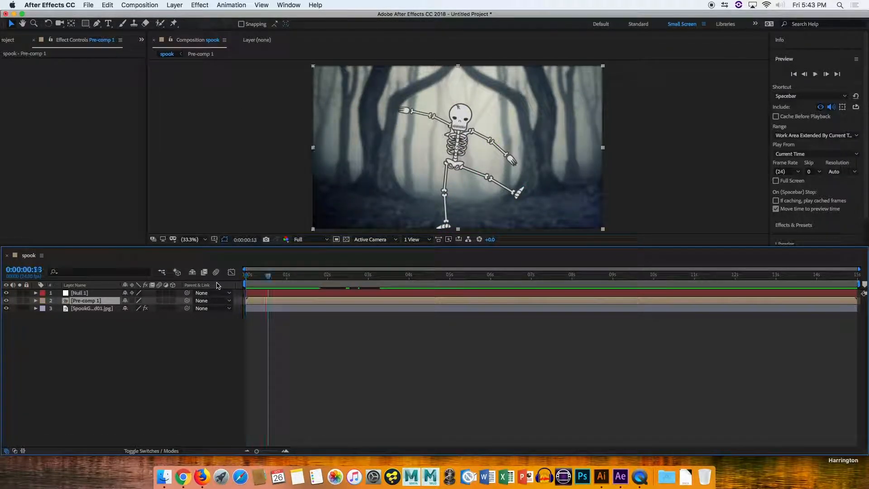
pyautogui.hotkey('ctrl', 'z')
pyautogui.click(291, 434)
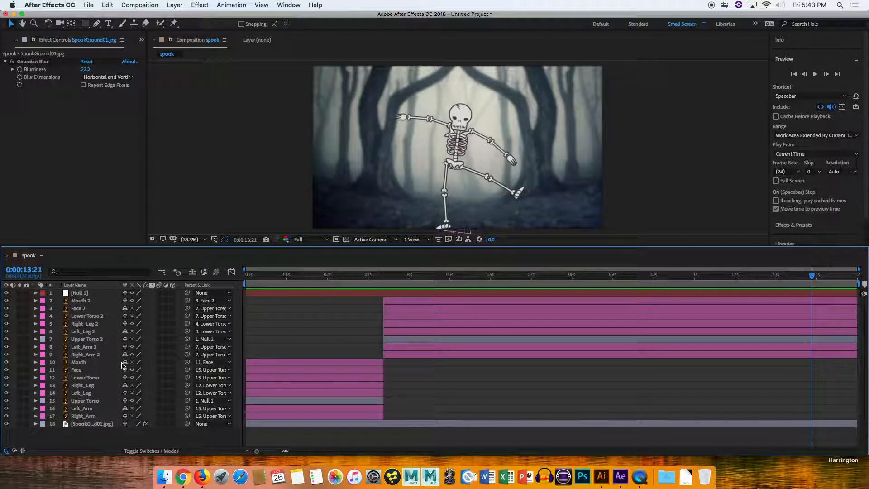
# Try pre-composing all skeleton layers into a new composition named skellington.
pyautogui.click(216, 272)
pyautogui.press('super+0')
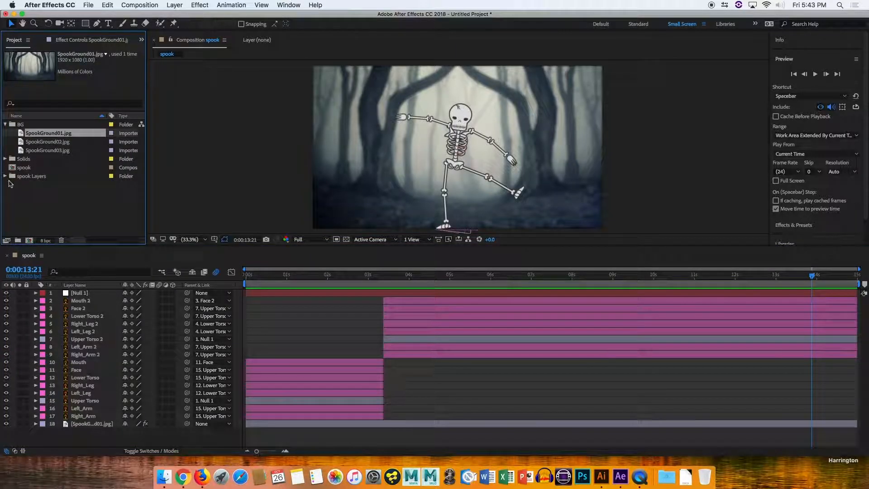
pyautogui.click(13, 169)
pyautogui.click(255, 414)
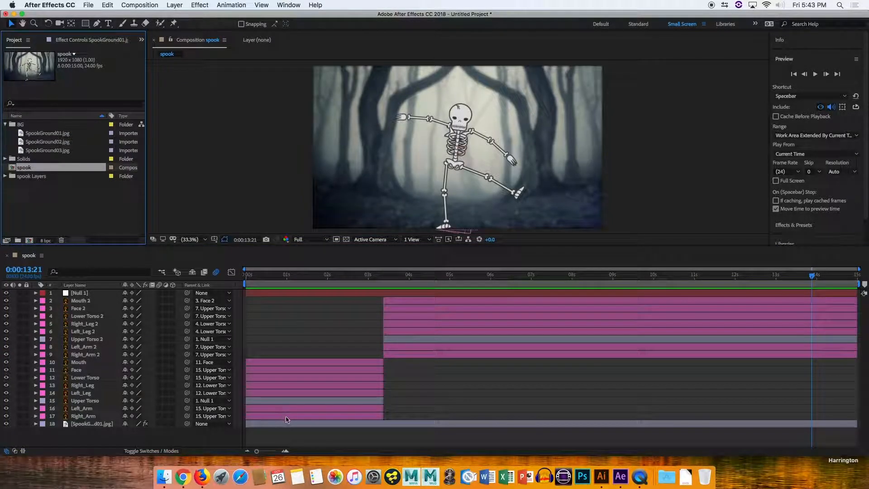
pyautogui.keyDown('shift'); pyautogui.click(410, 301); pyautogui.keyUp('shift')
pyautogui.rightClick(405, 315)
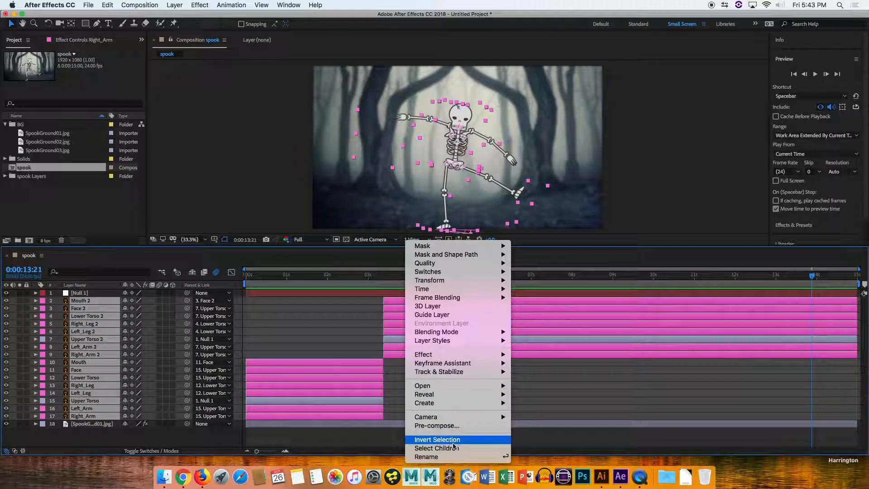
pyautogui.click(445, 428)
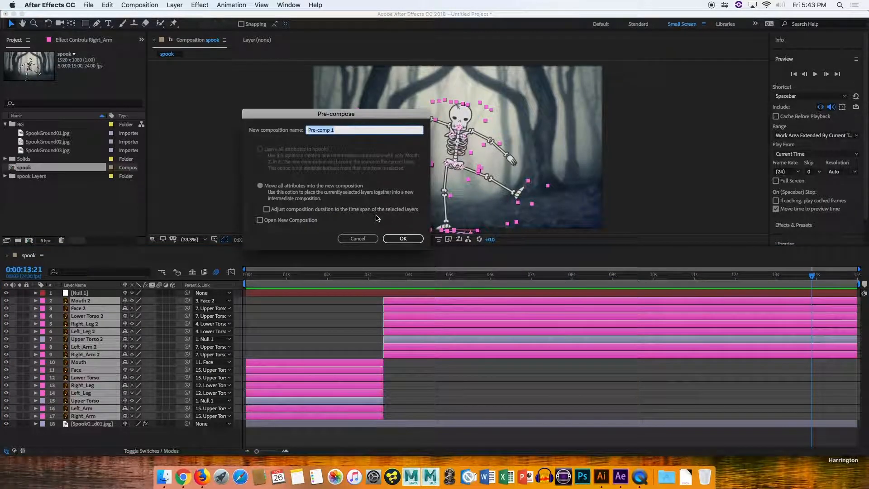
pyautogui.write('skellington')
pyautogui.press('Return')
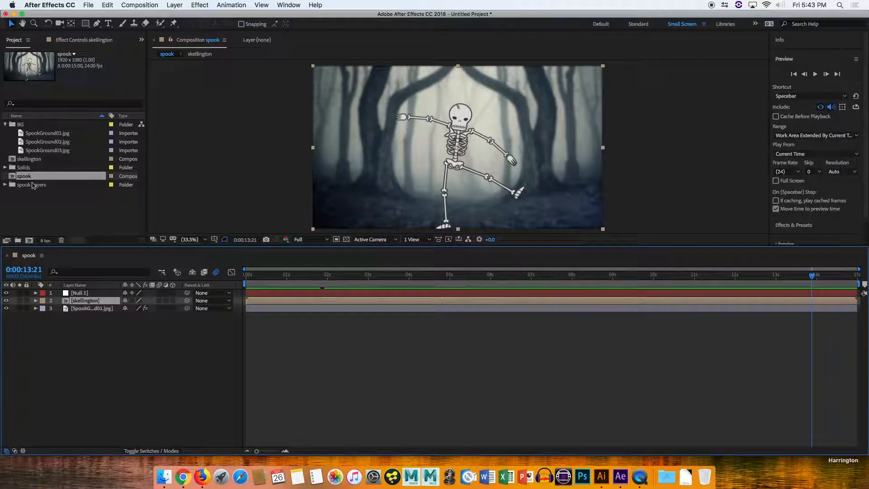
pyautogui.press('super+z')
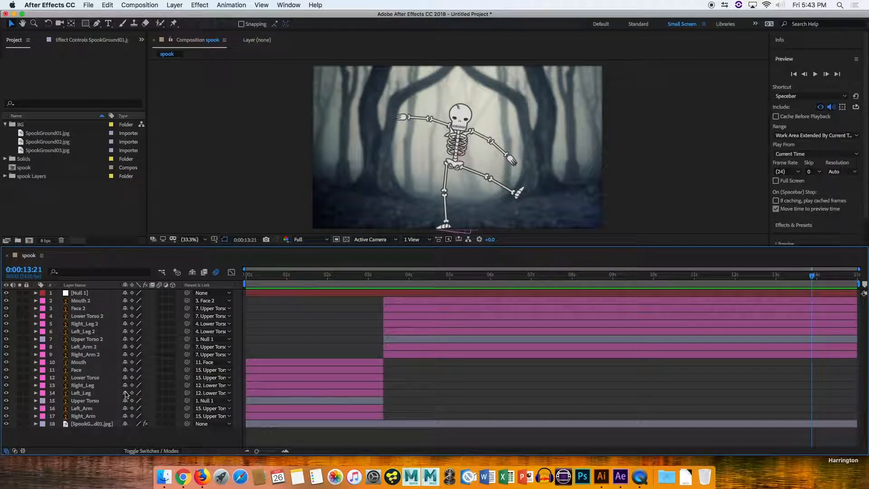
# Try marking the skeleton layers as shy and hiding them in the timeline.
pyautogui.moveTo(127, 393); pyautogui.dragTo(125, 369)
pyautogui.moveTo(127, 335); pyautogui.dragTo(127, 320)
pyautogui.click(192, 272)
pyautogui.click(193, 272)
pyautogui.click(193, 272)
pyautogui.click(192, 272)
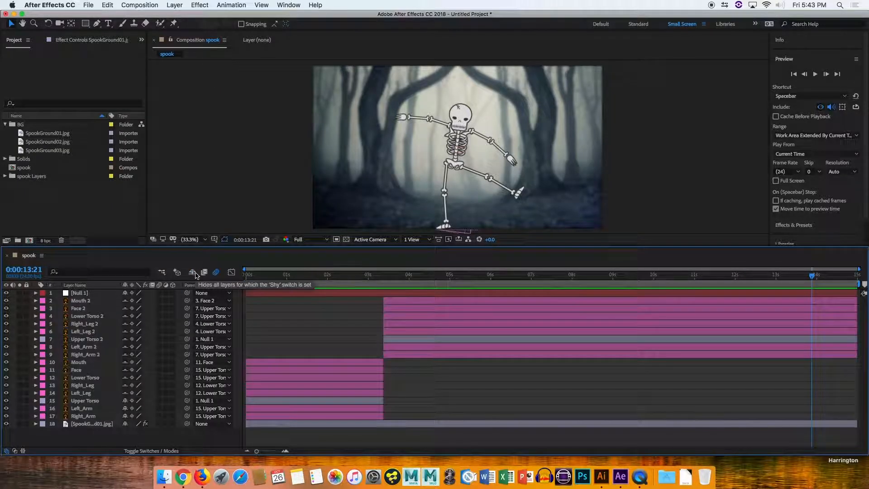
pyautogui.press('super+z')
pyautogui.press('super+z')
pyautogui.press('super+z')
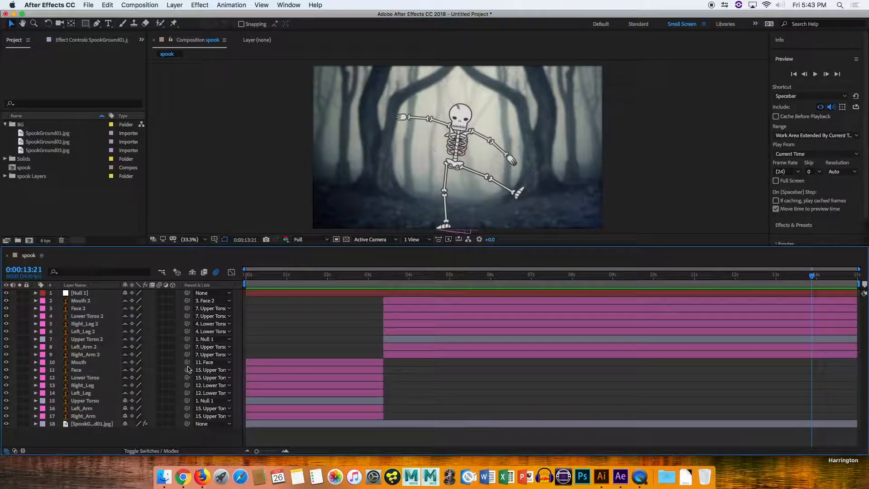
pyautogui.press('super+z')
# Add SpookGround02.jpg to the composition just above the original background layer.
pyautogui.moveTo(381, 277); pyautogui.dragTo(357, 291)
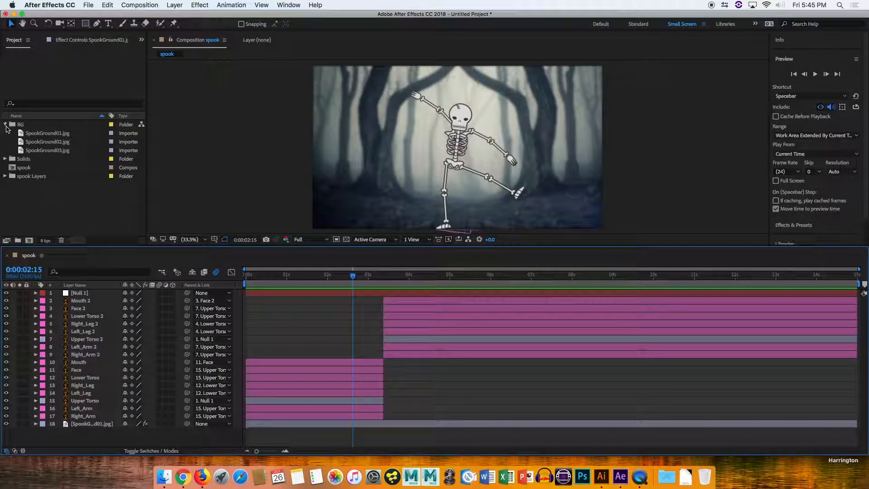
pyautogui.click(28, 142)
pyautogui.moveTo(28, 144); pyautogui.dragTo(101, 416)
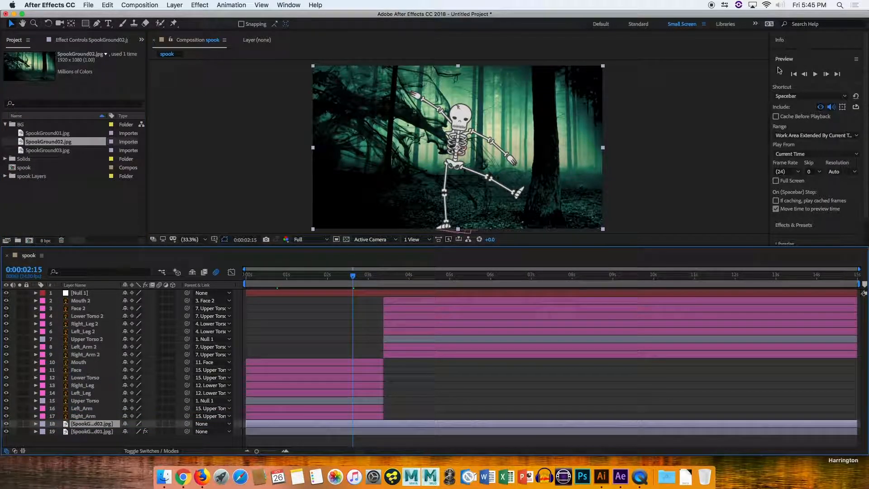
pyautogui.click(85, 433)
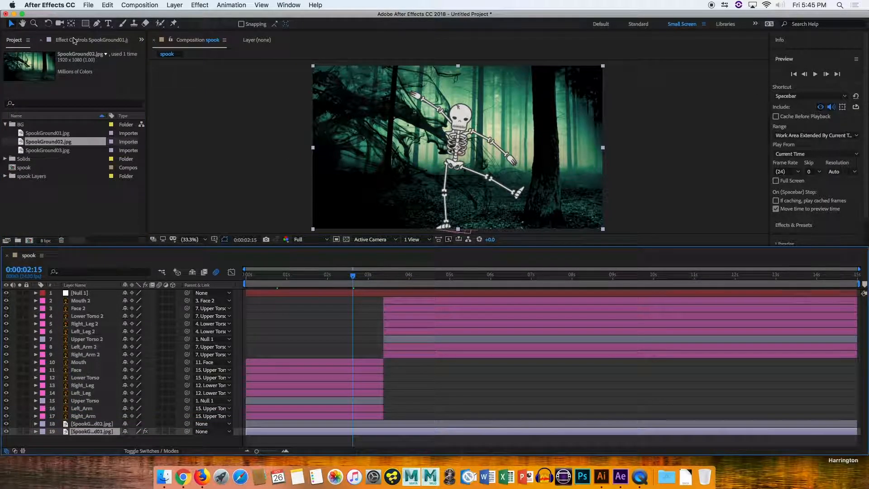
# Copy the Gaussian Blur from SpookGround01 onto SpookGround02 and set its Blurriness to 28.2.
pyautogui.click(74, 40)
pyautogui.click(37, 63)
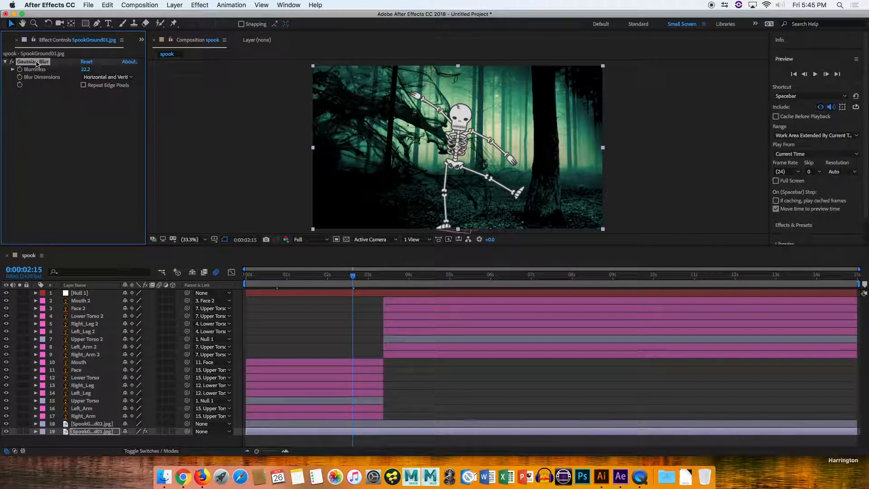
pyautogui.click(141, 40)
pyautogui.click(158, 53)
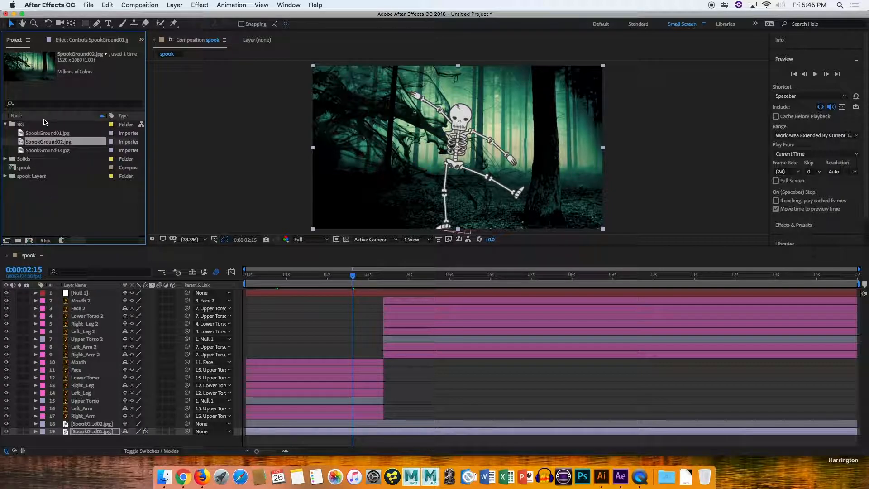
pyautogui.click(64, 40)
pyautogui.click(92, 424)
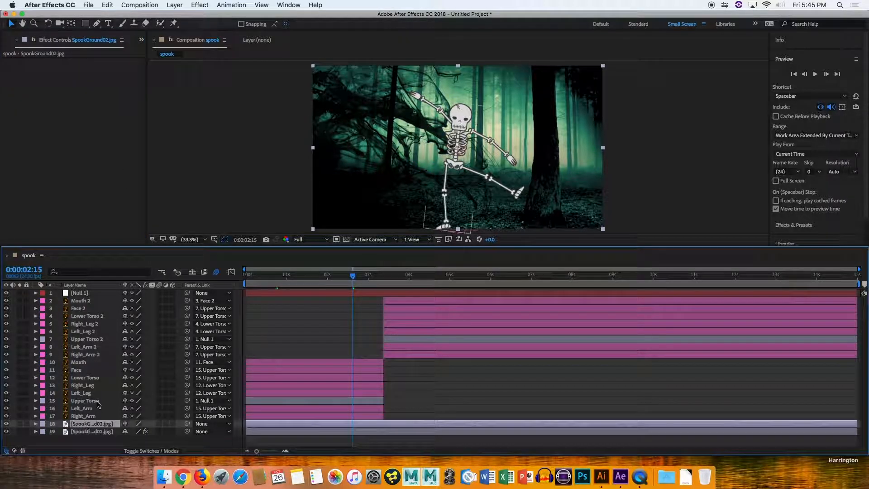
pyautogui.press('super+v')
pyautogui.moveTo(85, 69); pyautogui.dragTo(107, 70)
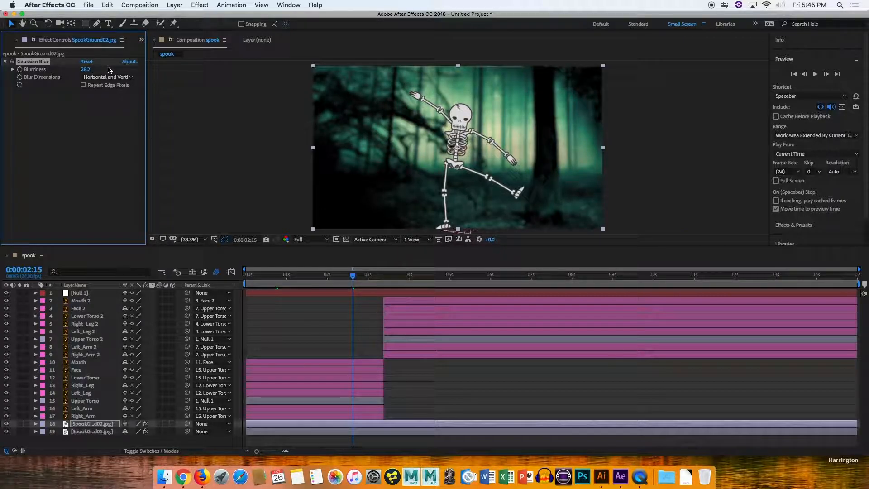